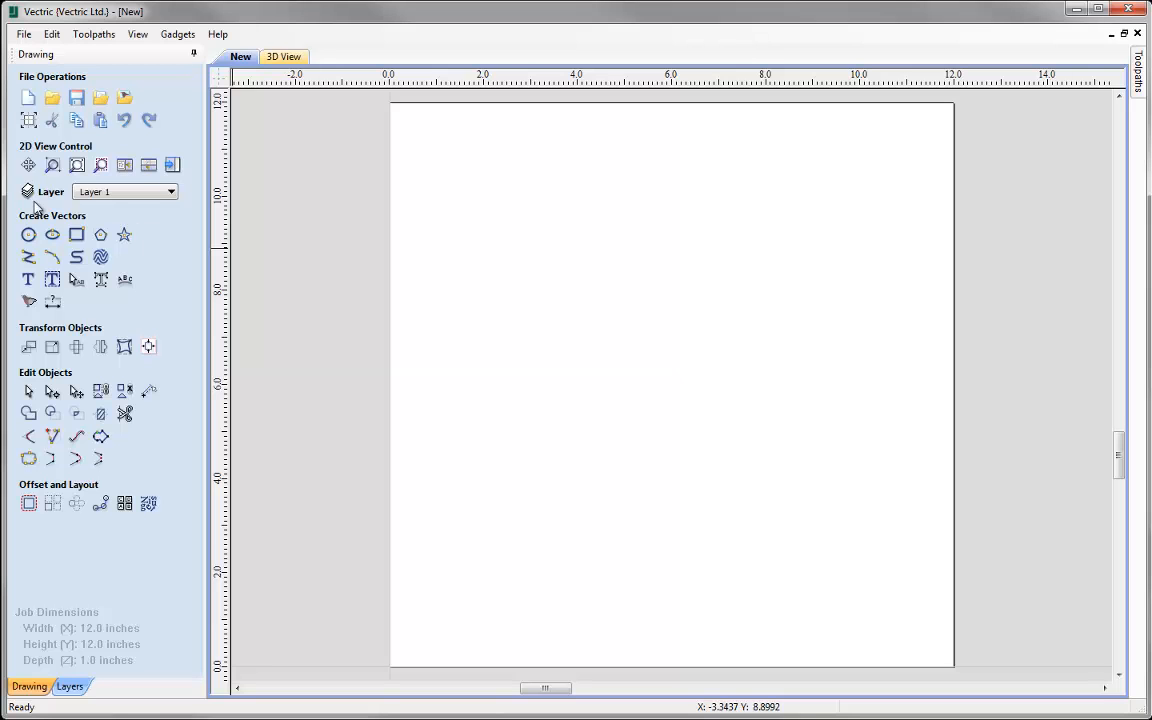
Look over the drawing's existing layers in the quick layer list and in the full layer manager
left_click(173, 193)
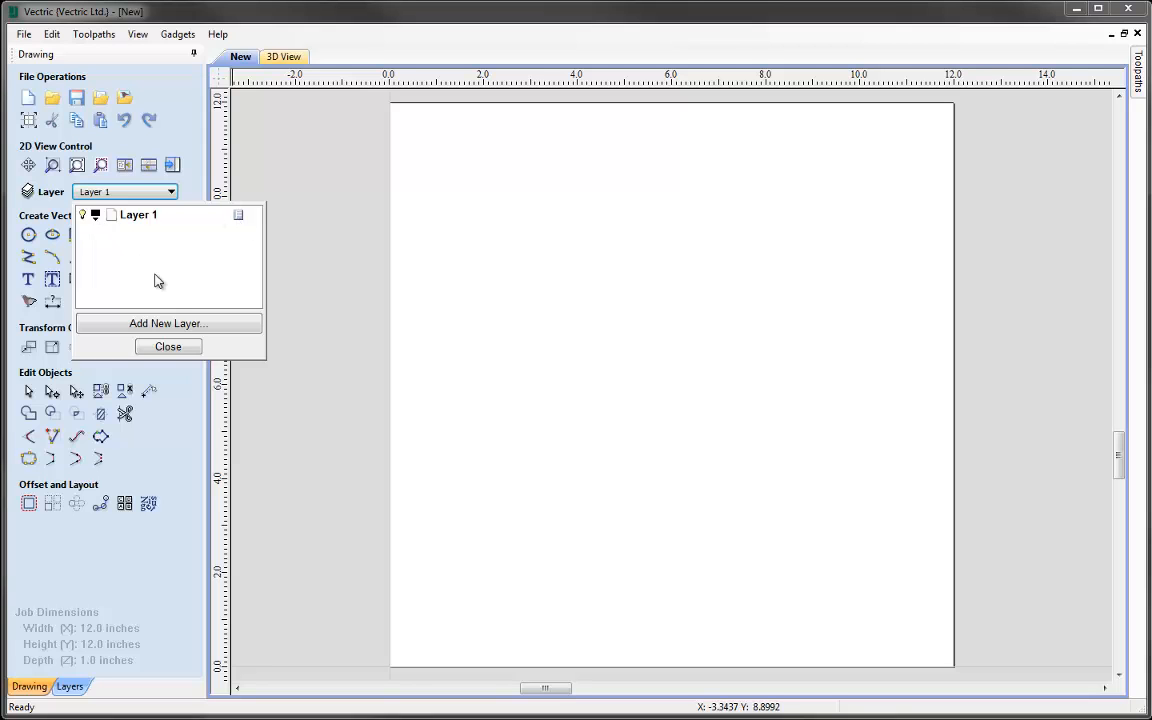
left_click(166, 346)
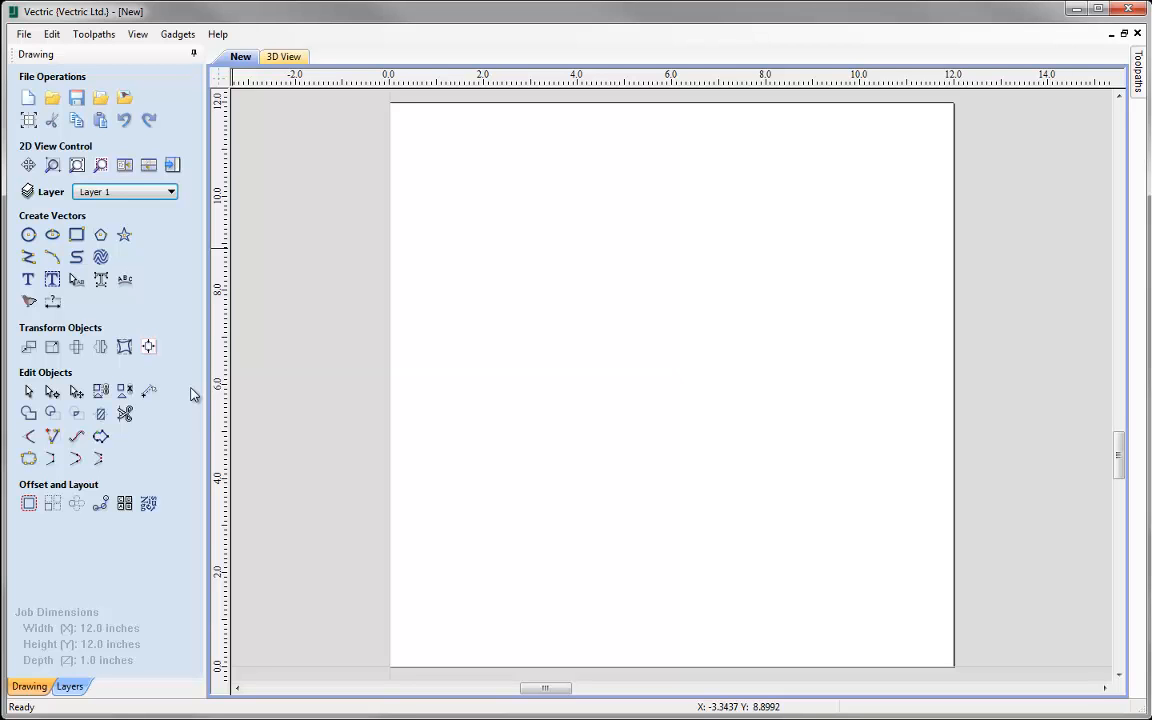
left_click(70, 687)
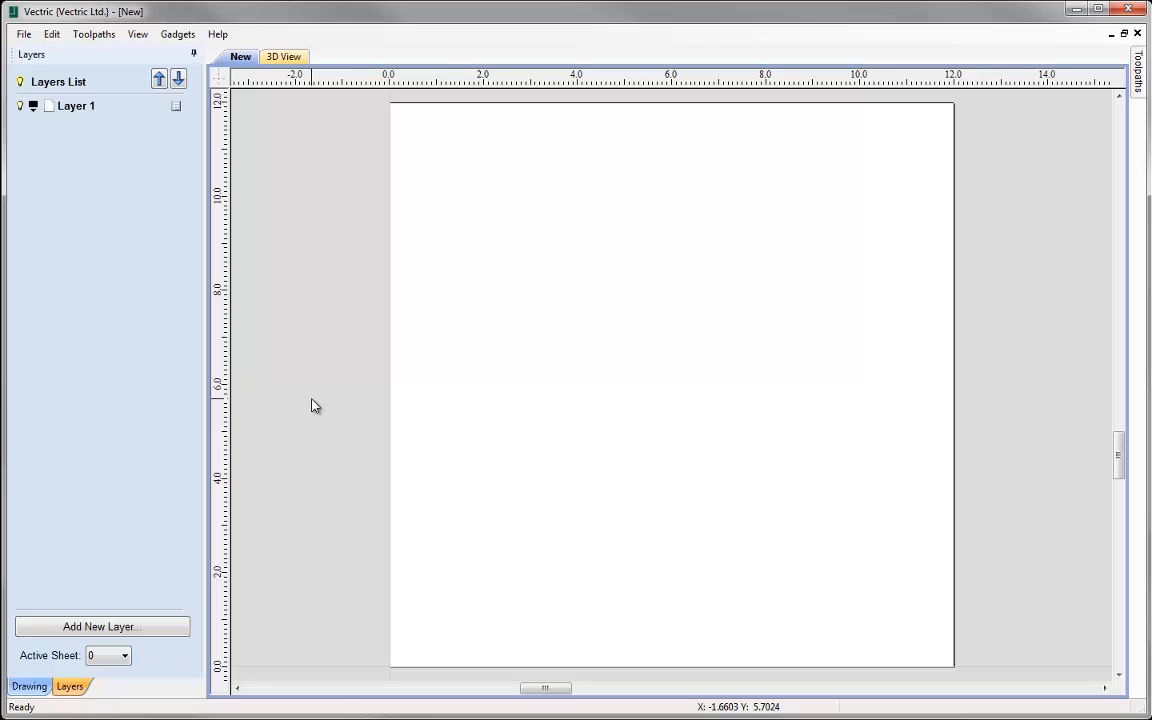
Float the combined Drawing and Layers pages over the canvas, lengthen the floating window, and split Layers into its own window
left_click_drag(30, 57, 297, 141)
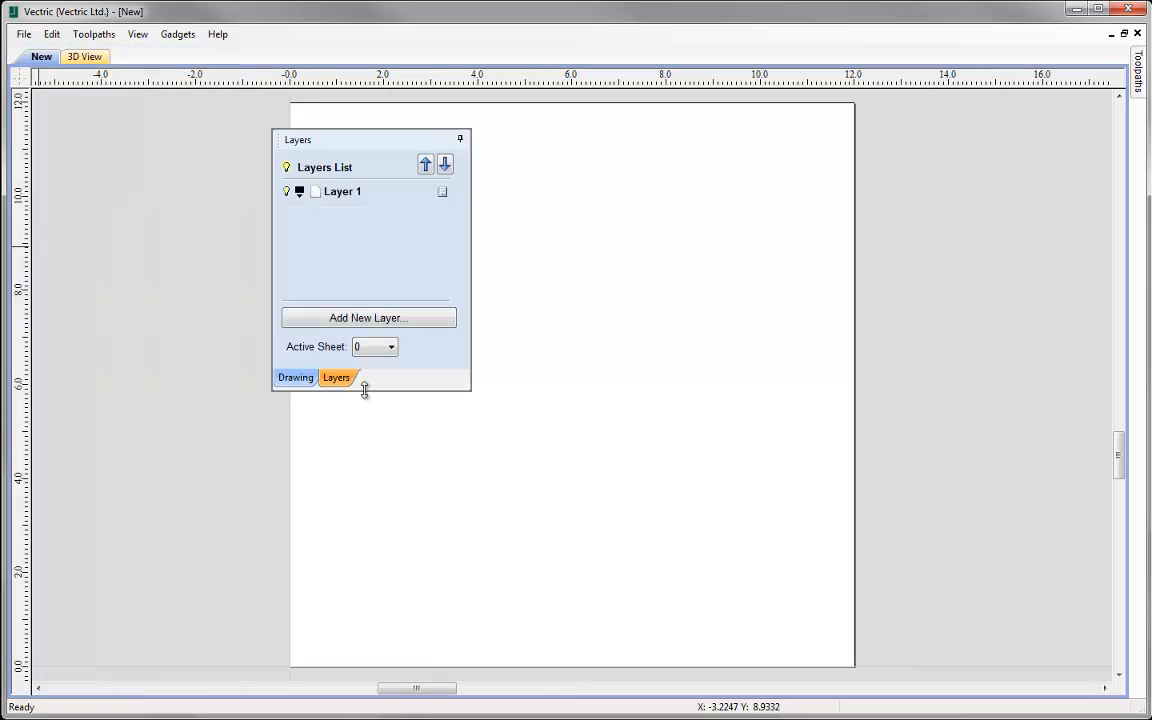
left_click_drag(373, 391, 378, 650)
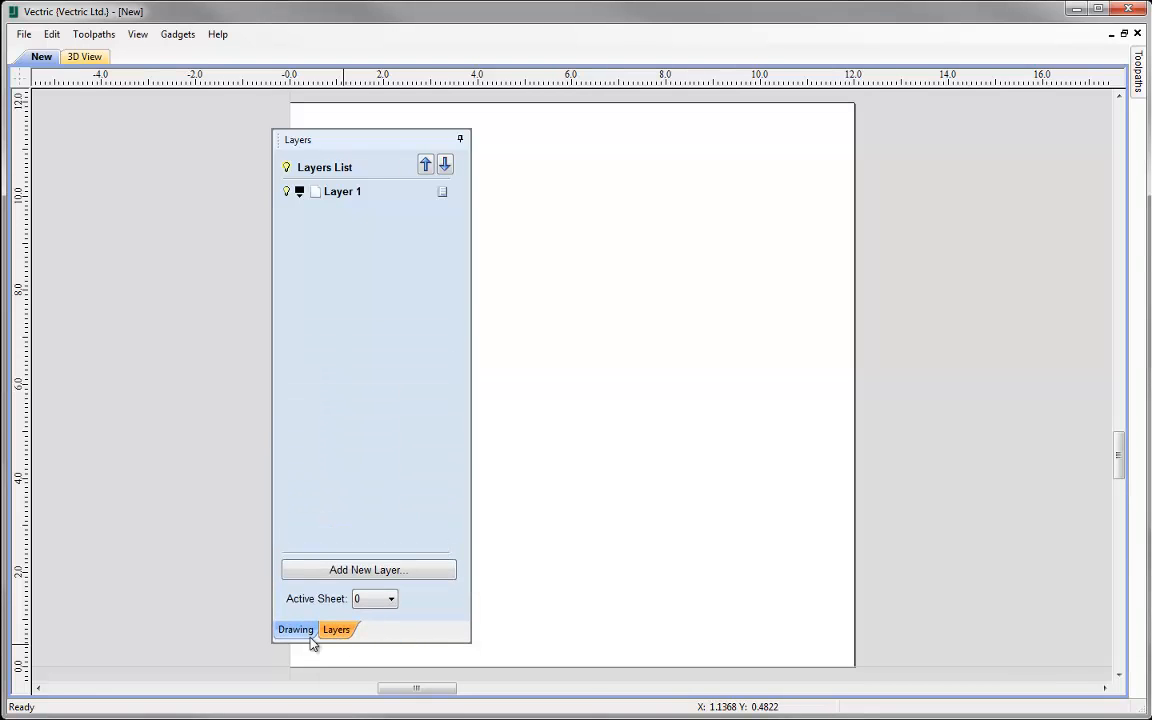
left_click_drag(379, 636, 638, 628)
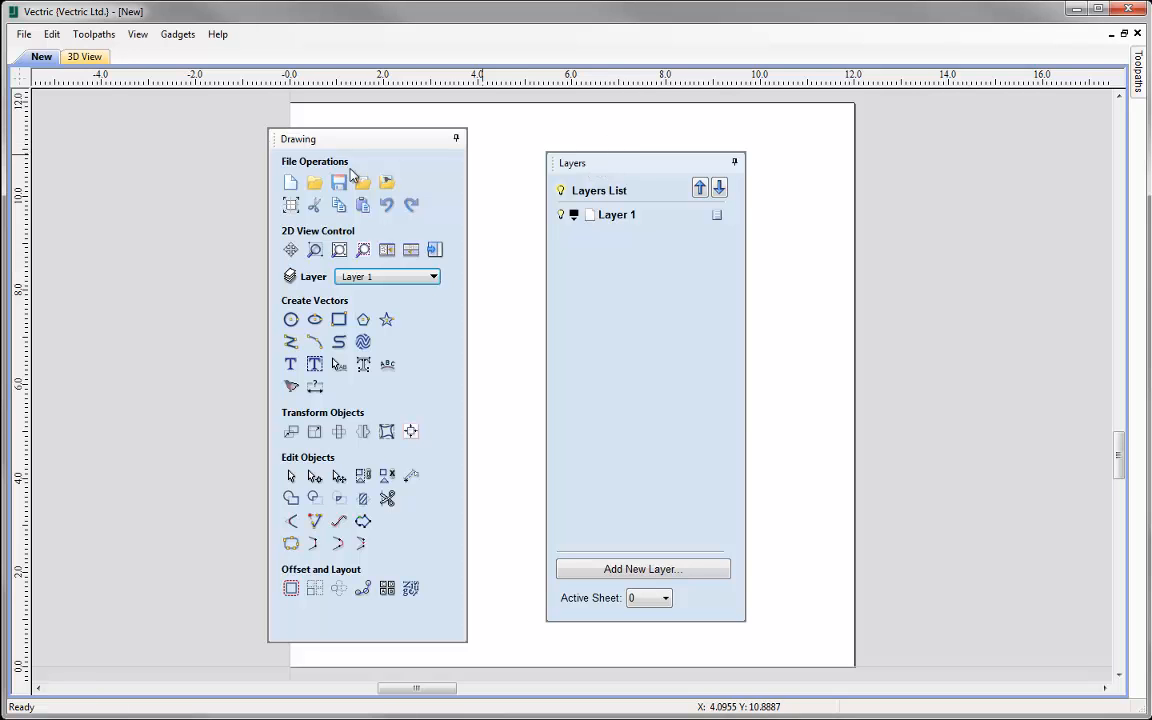
Dock the floating Drawing and Layers windows back together beside the canvas and check switching between the two pages
mouse_move(308, 140)
left_mouse_down()
mouse_move(108, 112)
mouse_move(14, 77)
left_mouse_up()
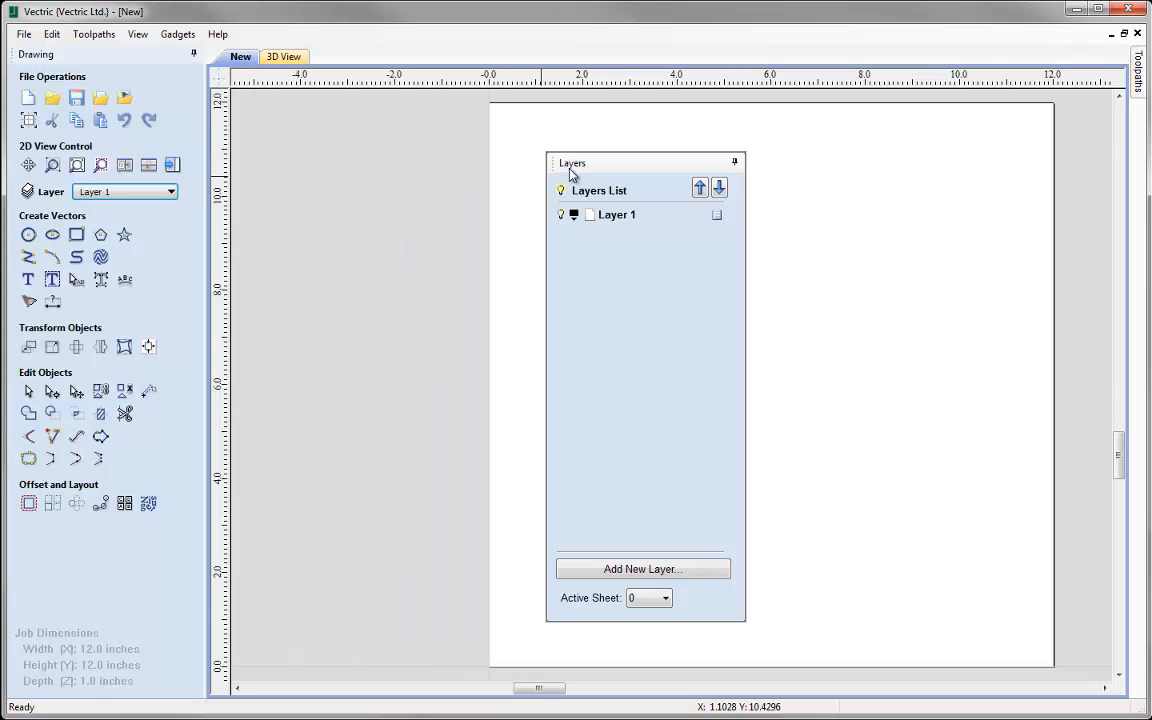
mouse_move(560, 163)
left_mouse_down()
mouse_move(182, 123)
mouse_move(30, 85)
mouse_move(6, 64)
mouse_move(16, 64)
left_mouse_up()
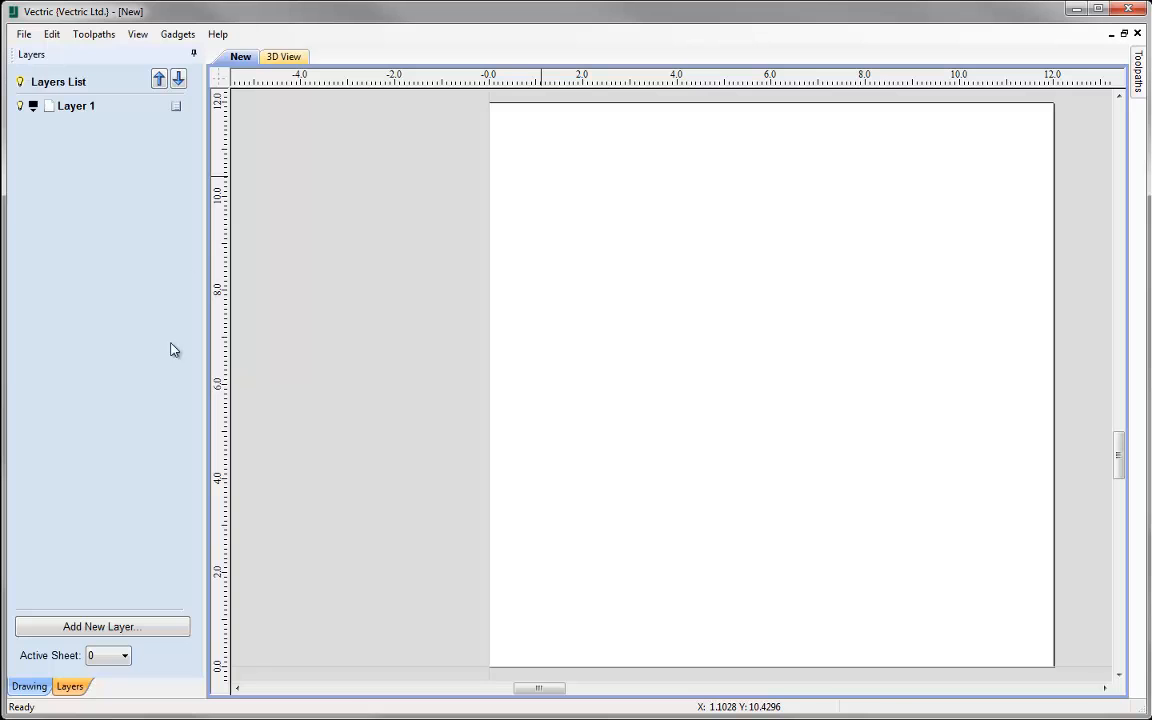
left_click(30, 686)
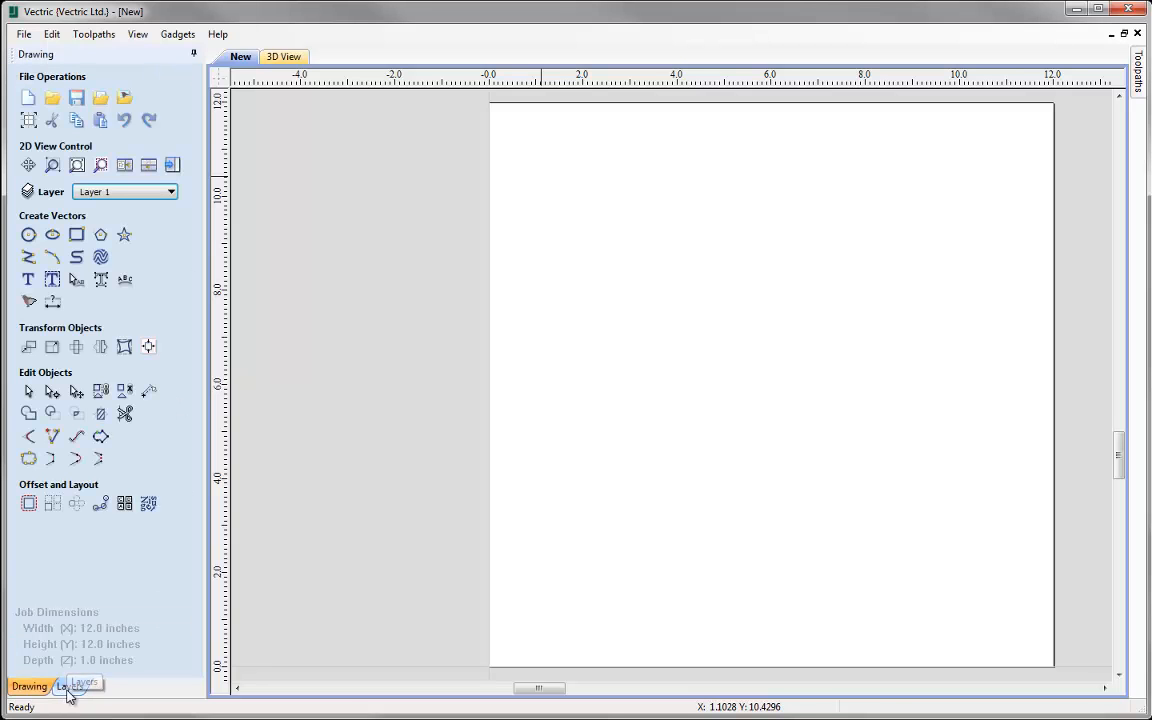
left_click(68, 687)
left_click(30, 686)
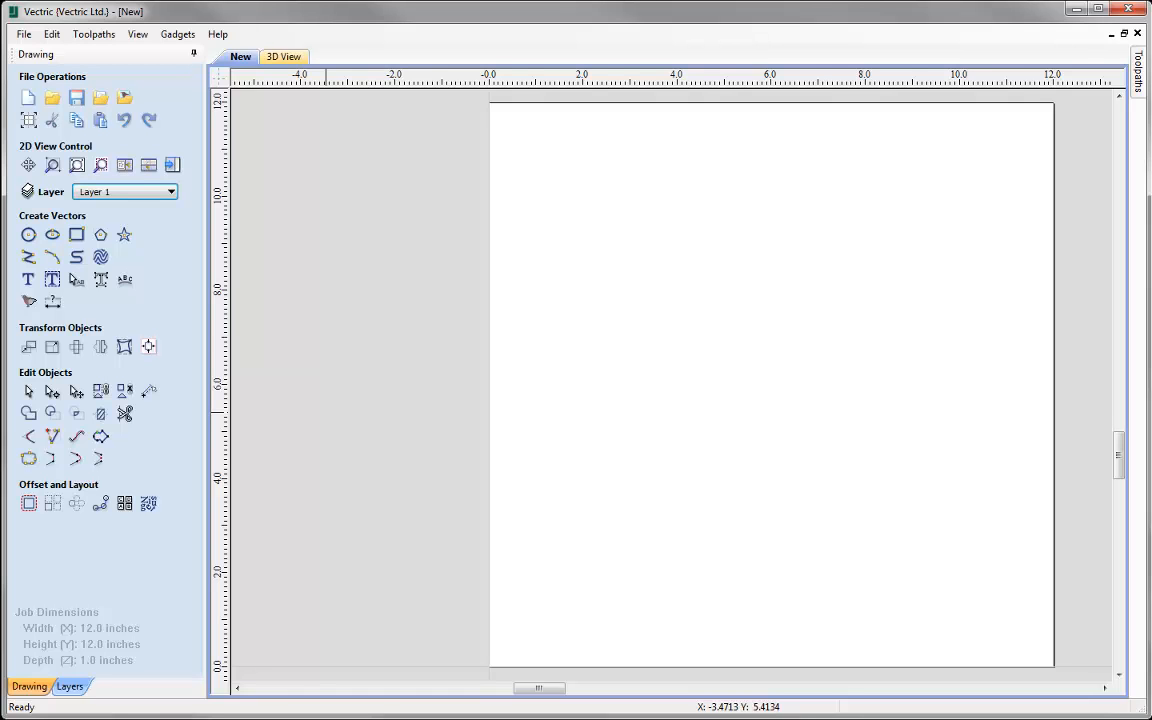
Examine the colour choices and the layer commands available for Layer 1 in the layer manager
left_click(70, 687)
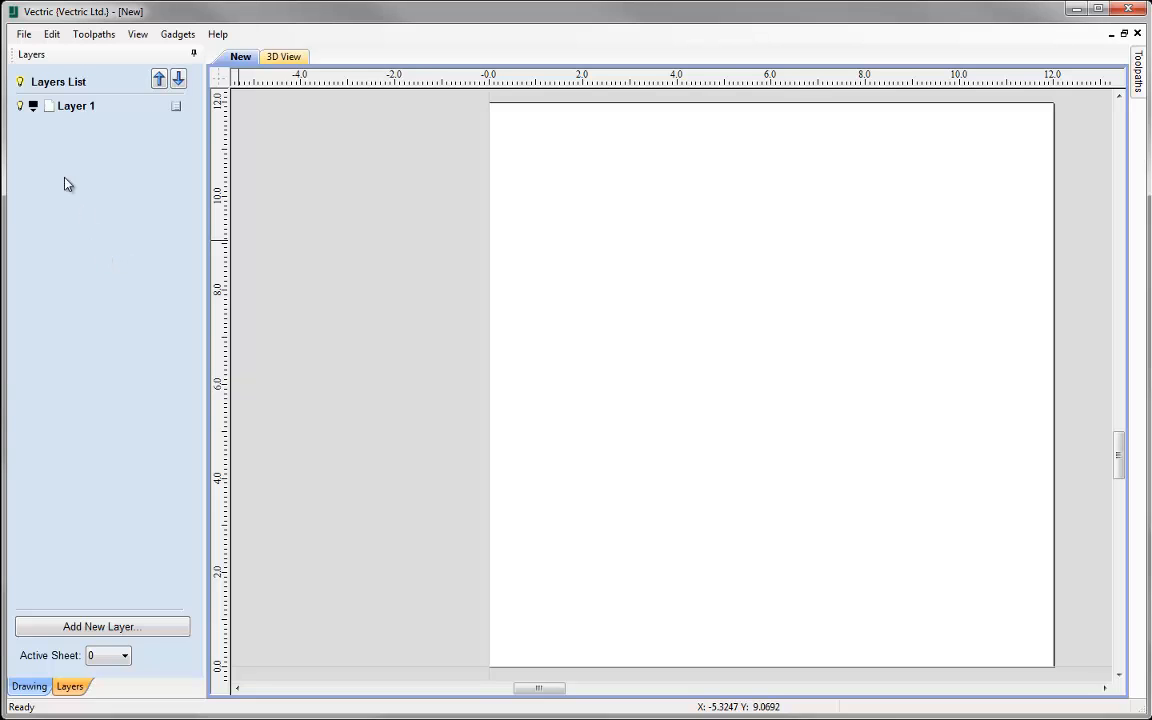
left_click(33, 106)
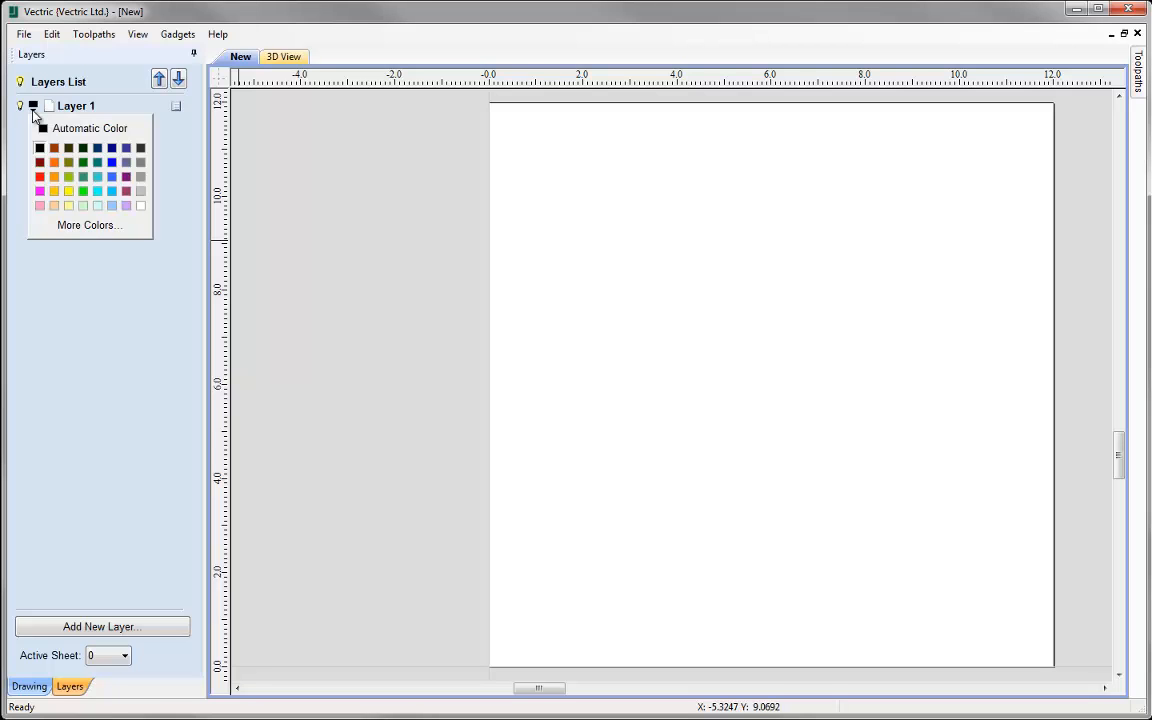
left_click(73, 262)
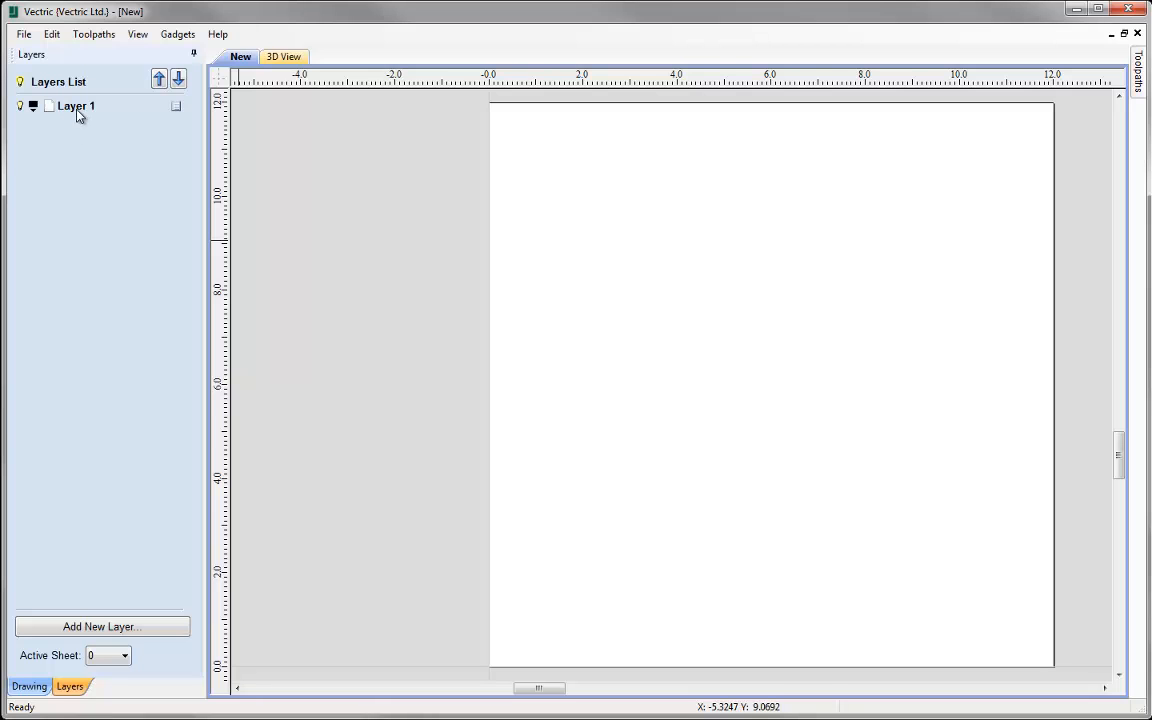
right_click(177, 110)
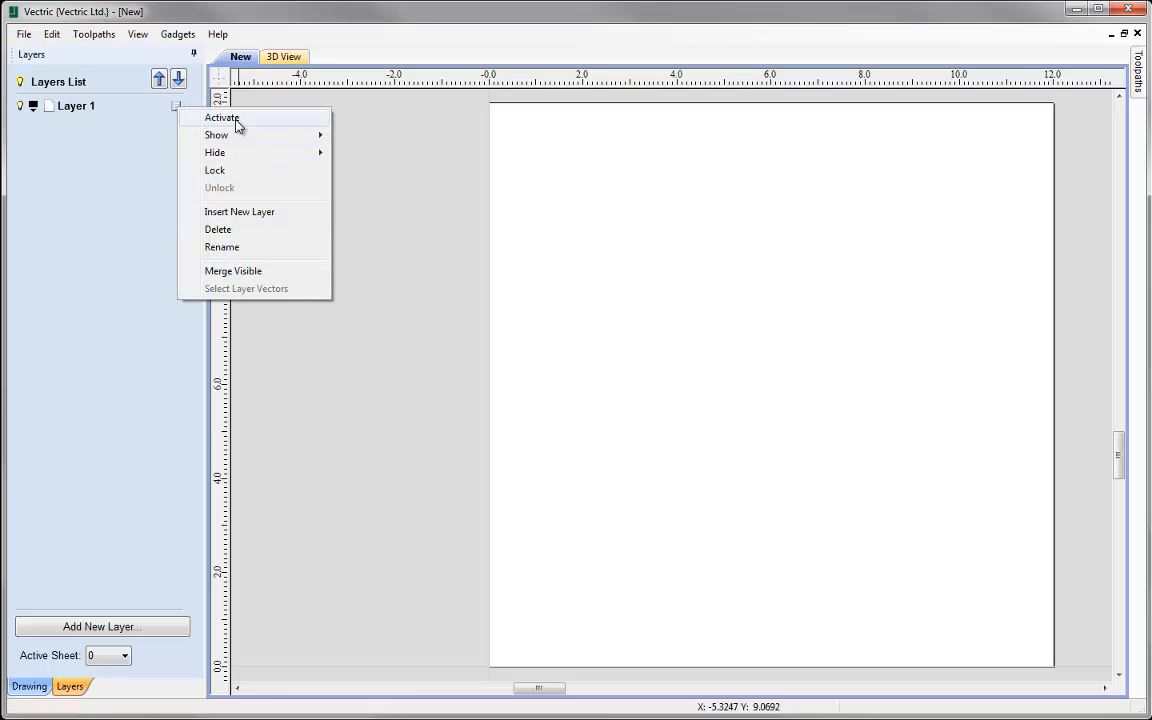
left_click(126, 140)
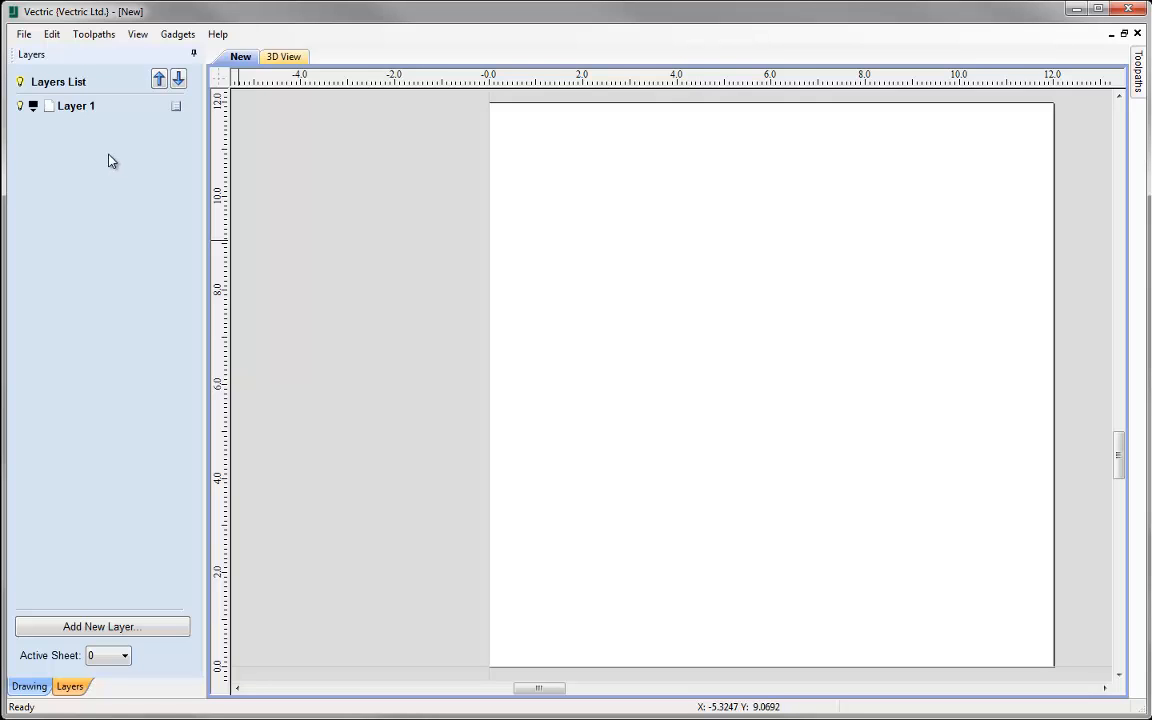
Rename Layer 1 as New Name
double_click(87, 112)
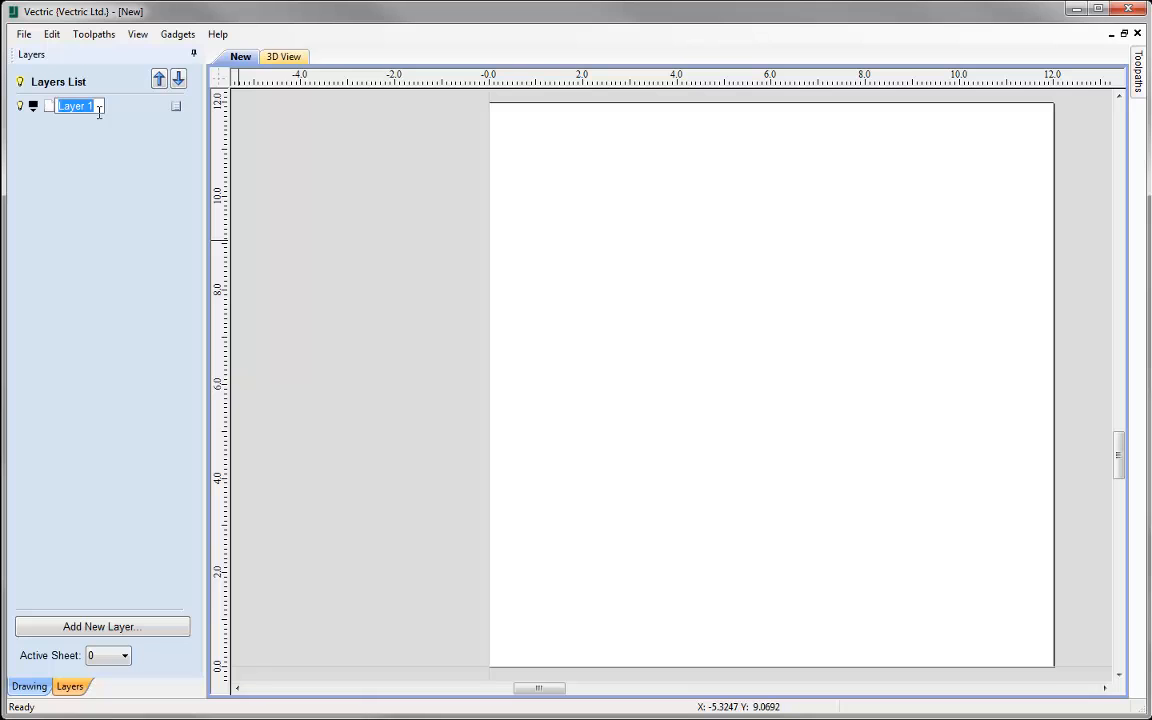
type("New Name")
key("Return")
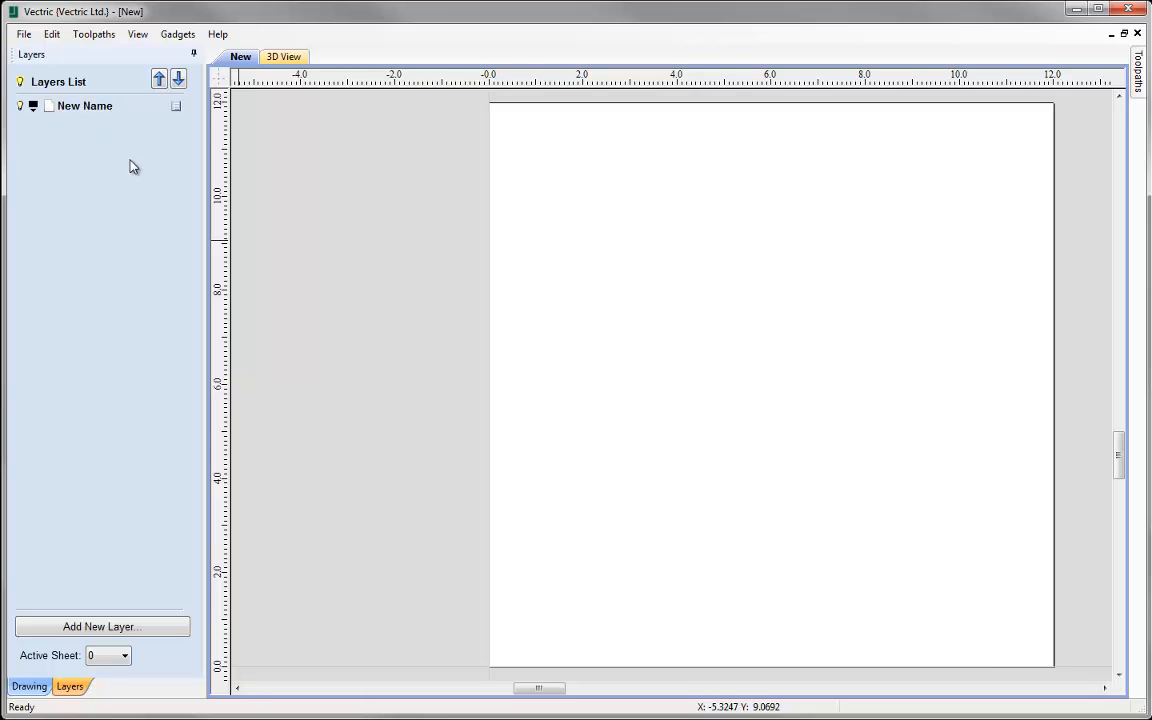
Rename the only layer in the list as Border Vector
right_click(176, 111)
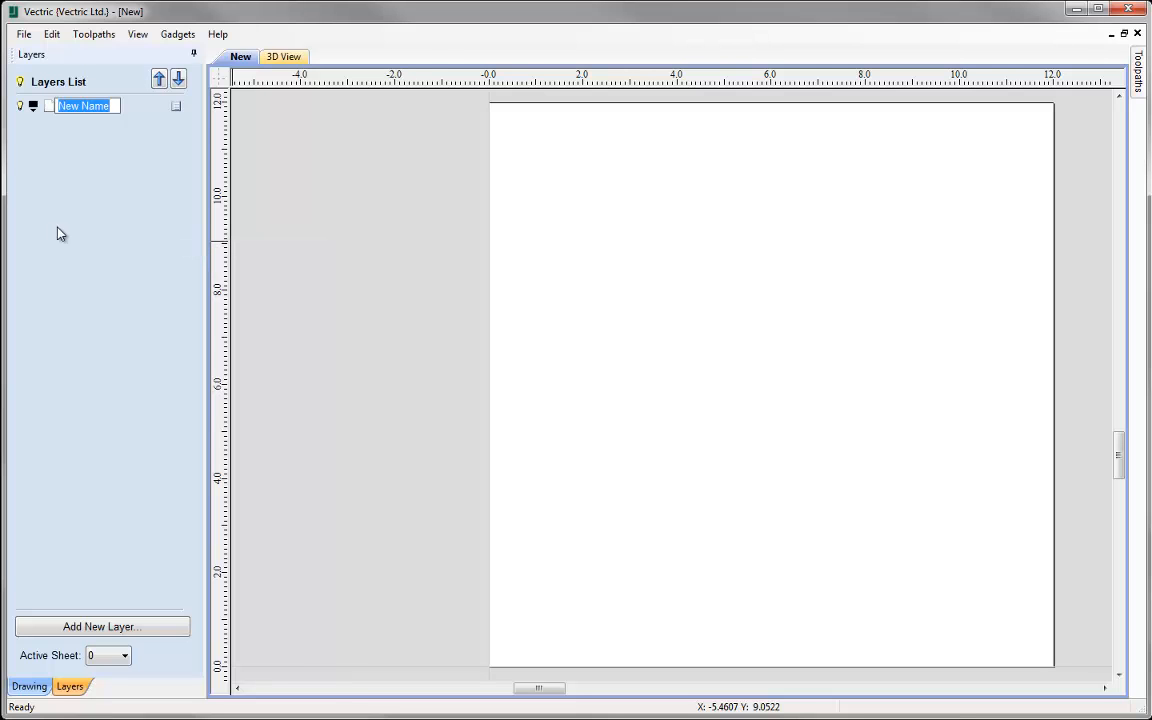
type("Border")
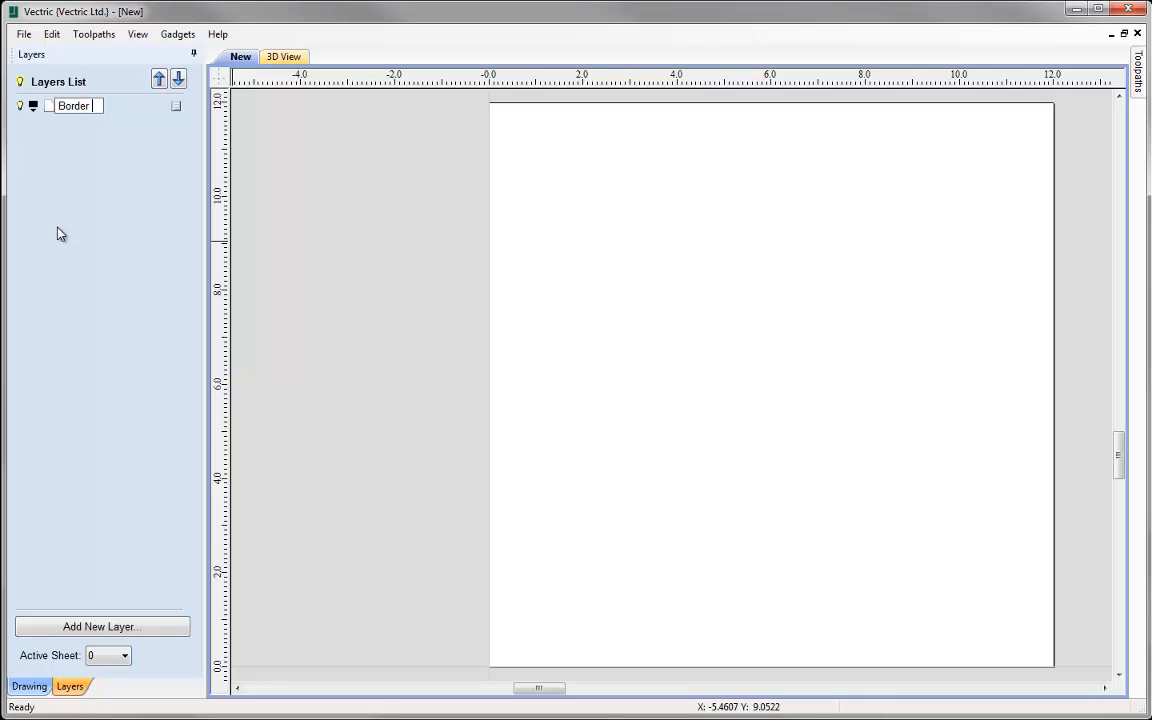
type(" Vector")
key("Return")
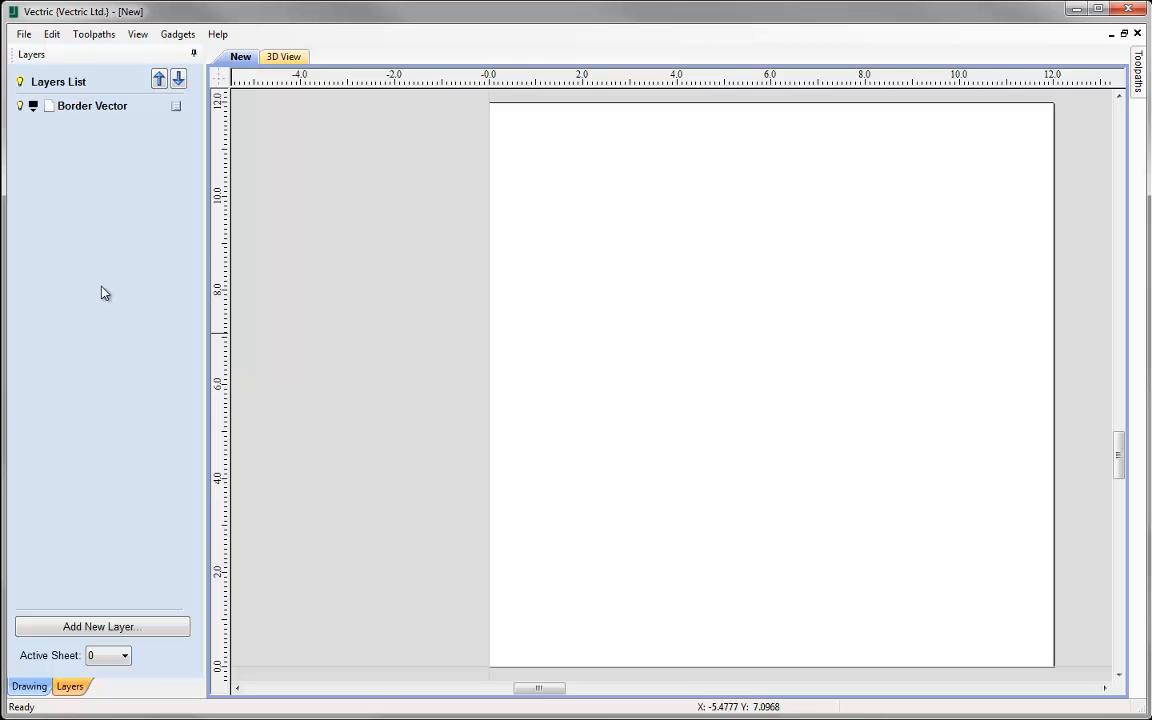
Create a square-cornered rectangle 10 inches wide and 10 inches high on the Border Vector layer
left_click(30, 686)
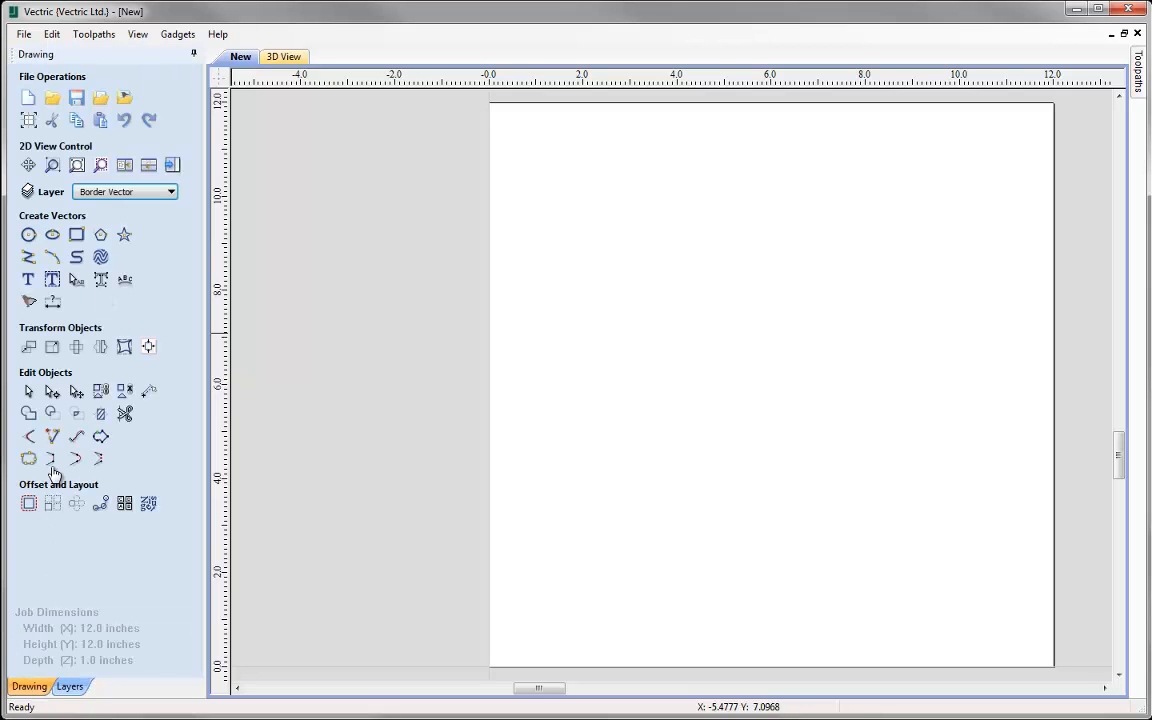
left_click(76, 235)
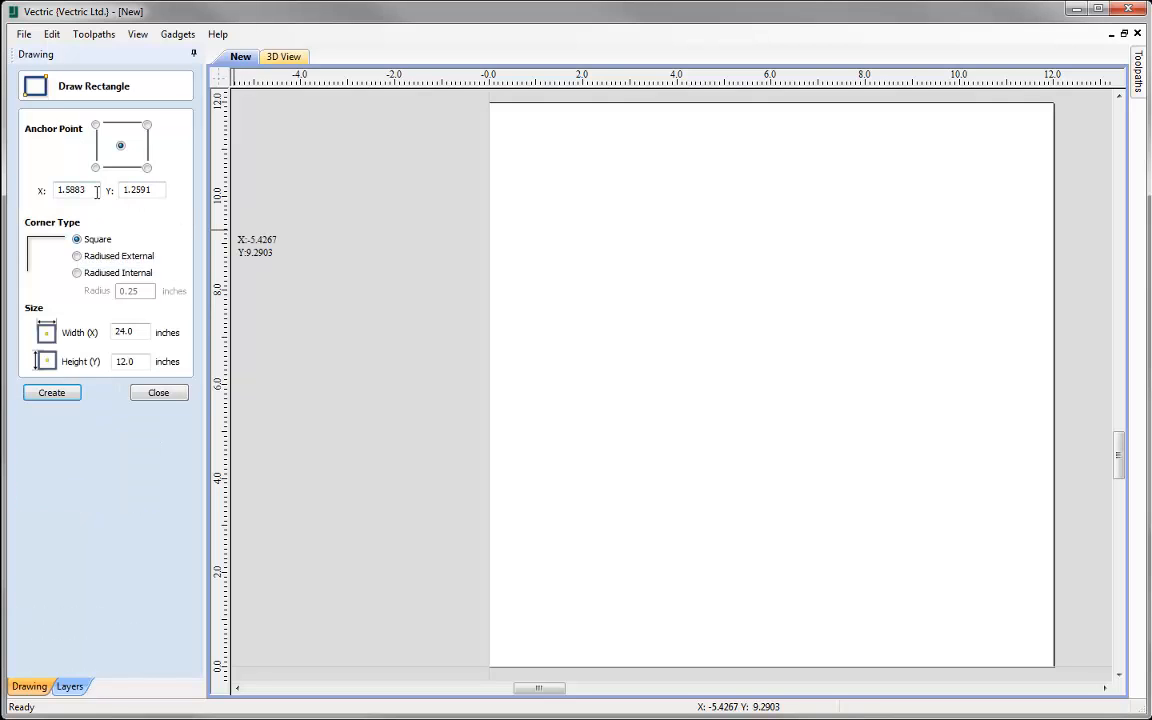
left_click_drag(134, 332, 77, 332)
type("10")
left_click_drag(134, 363, 116, 364)
type("10")
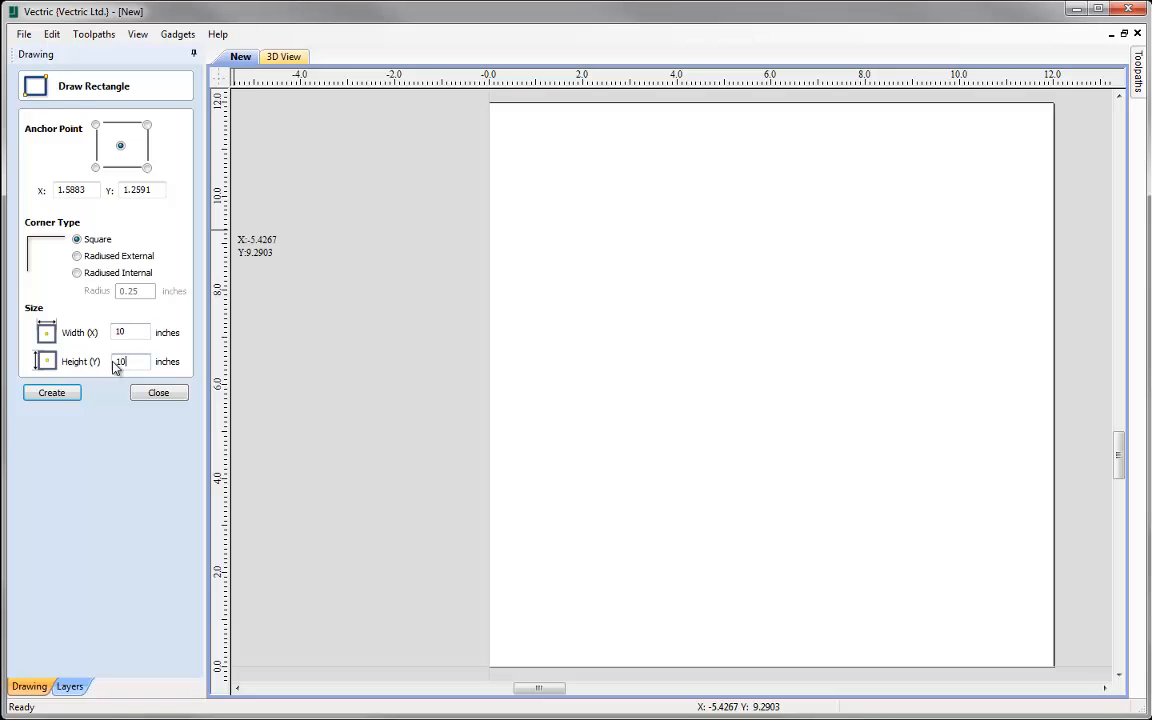
left_click(52, 393)
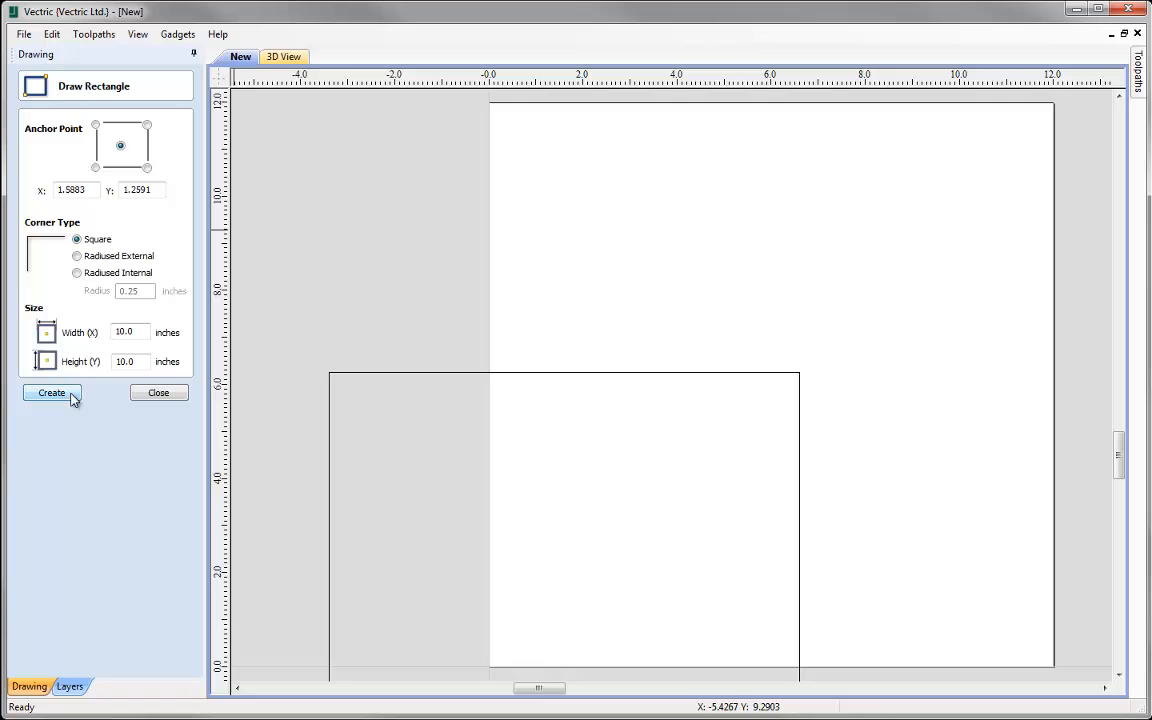
left_click(176, 393)
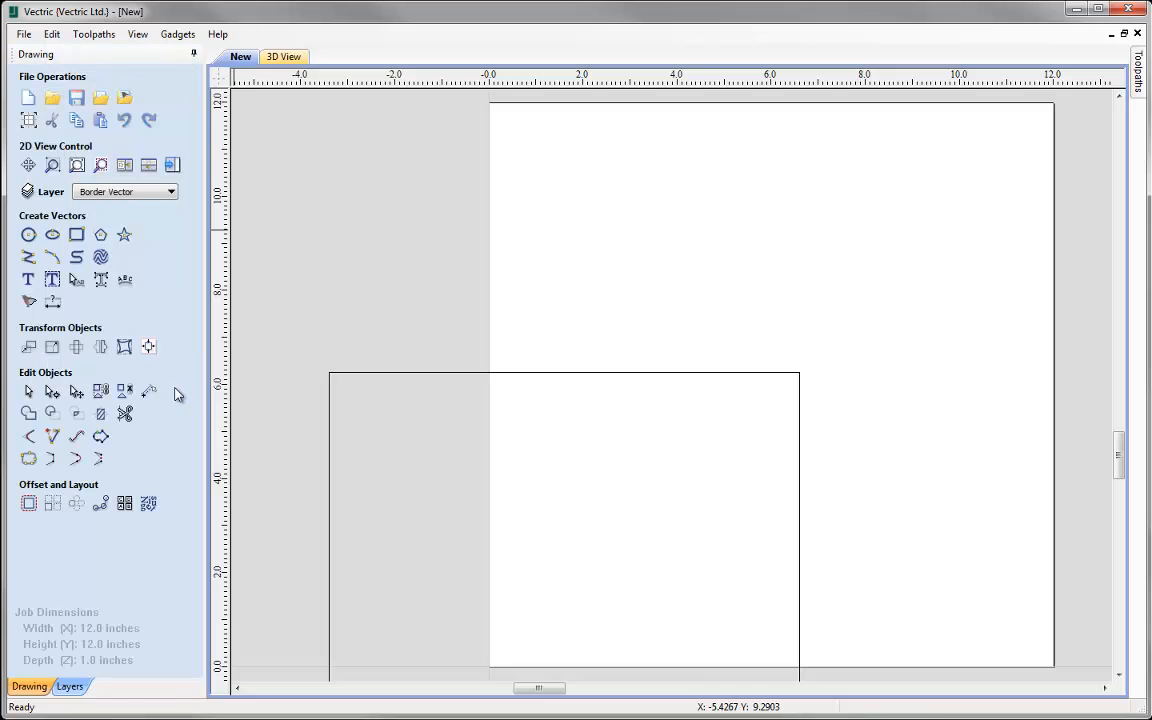
Centre the rectangle within the job material and deselect it
left_click(330, 390)
key("F9")
left_click(333, 393)
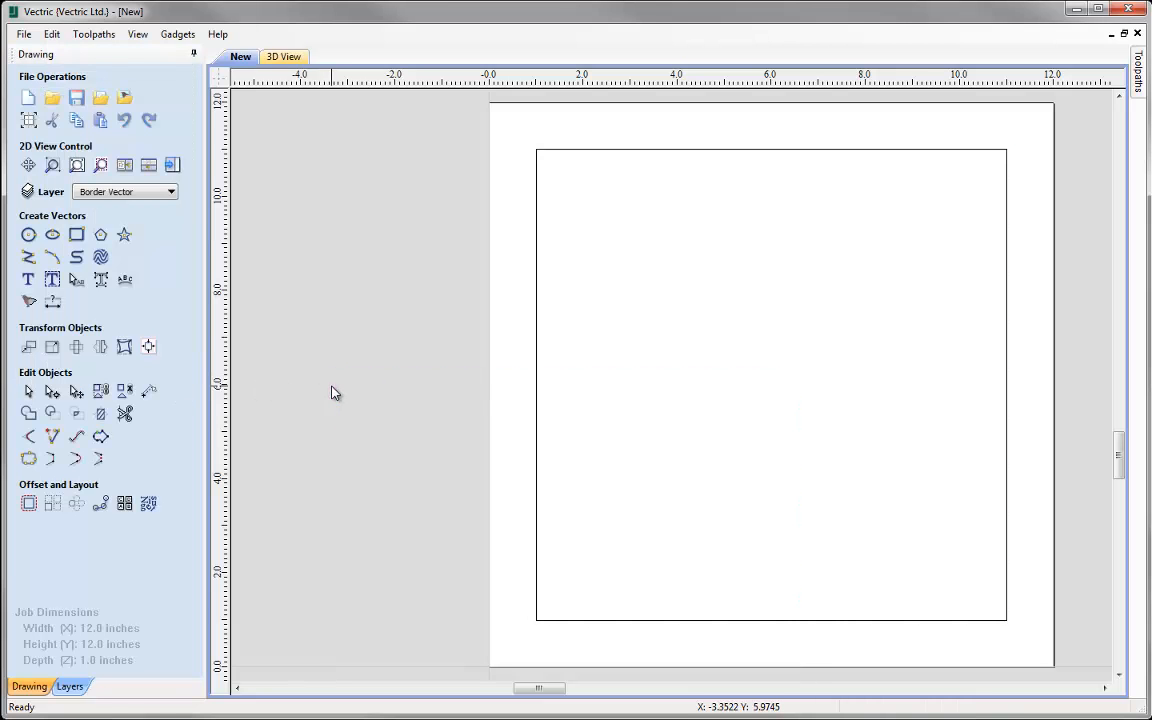
Toggle the visibility of the Border Vector layer off and back on from the quick layer list
left_click(171, 192)
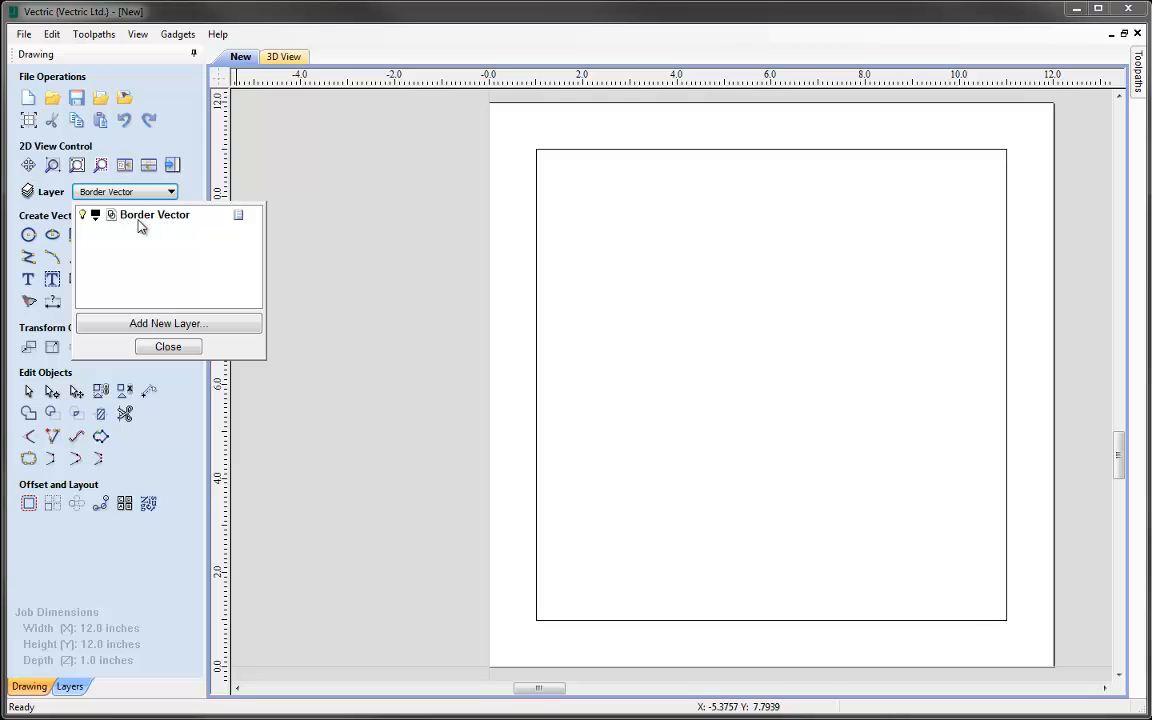
left_click(84, 217)
left_click(84, 217)
left_click(84, 216)
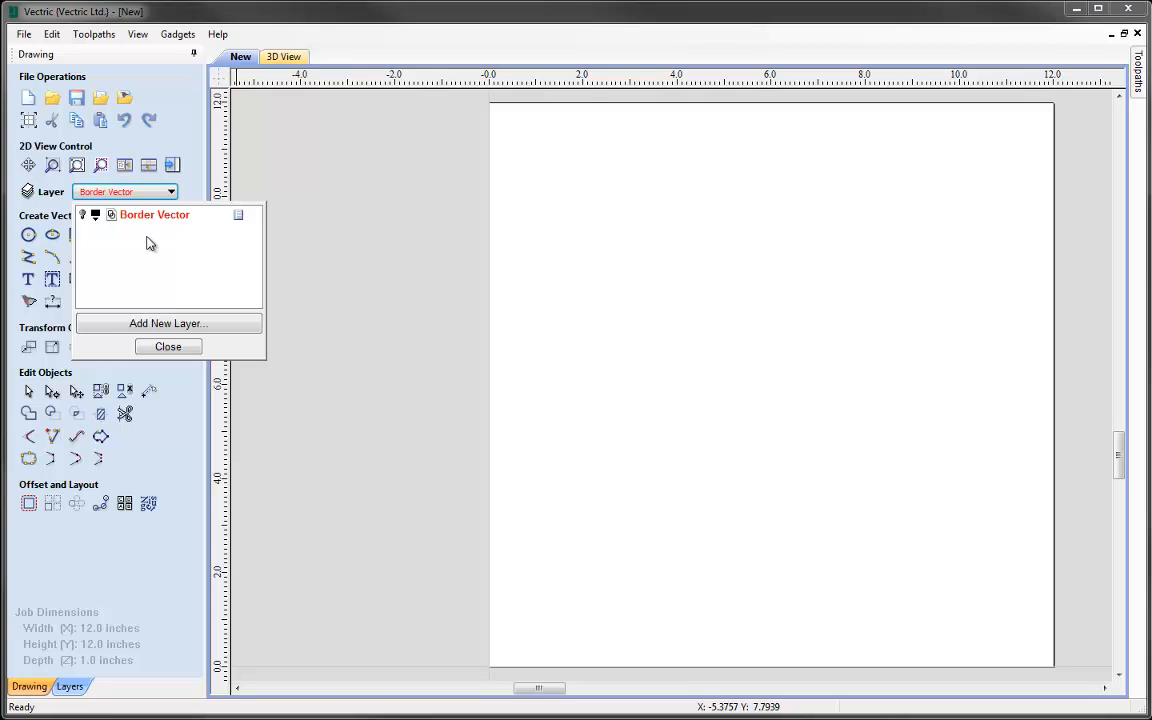
left_click(82, 214)
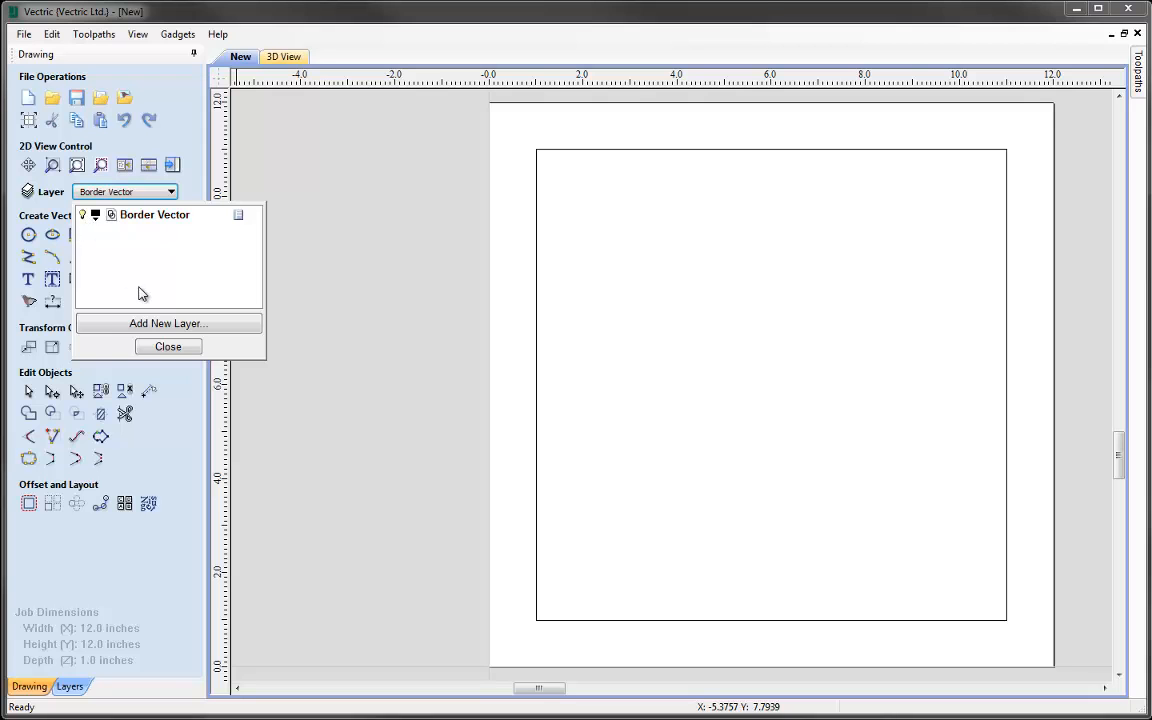
left_click(170, 347)
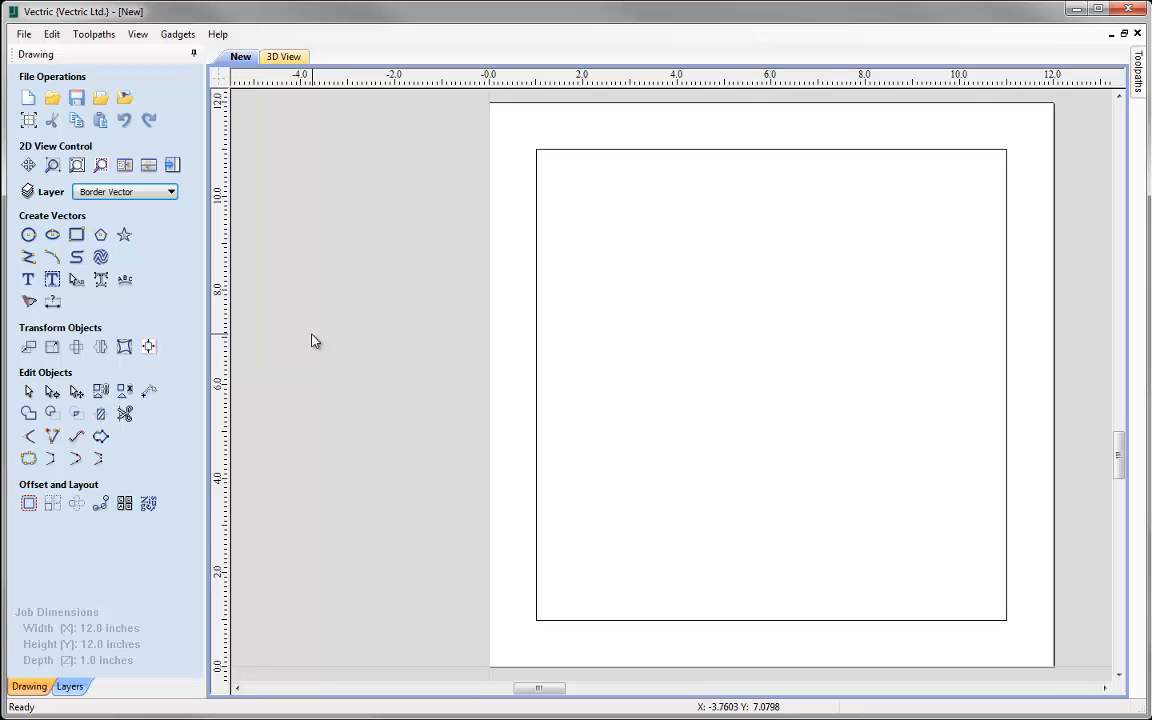
Add a new layer named Star to the layers list
left_click(171, 193)
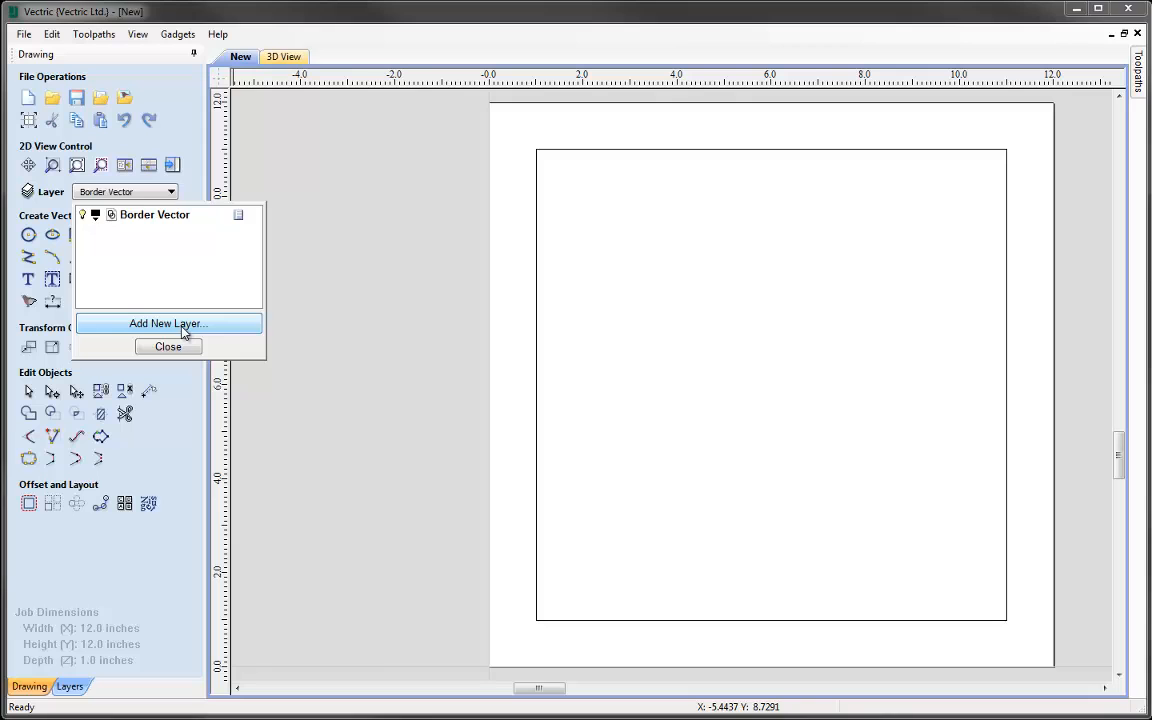
left_click(300, 327)
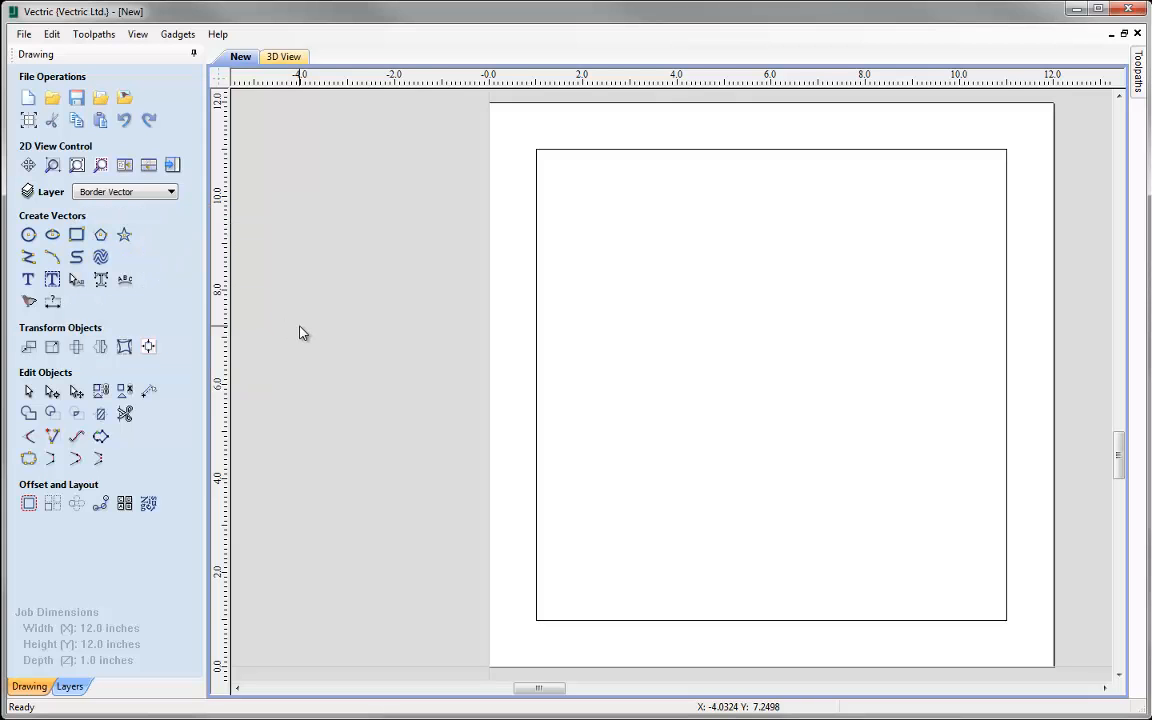
key("ctrl+l")
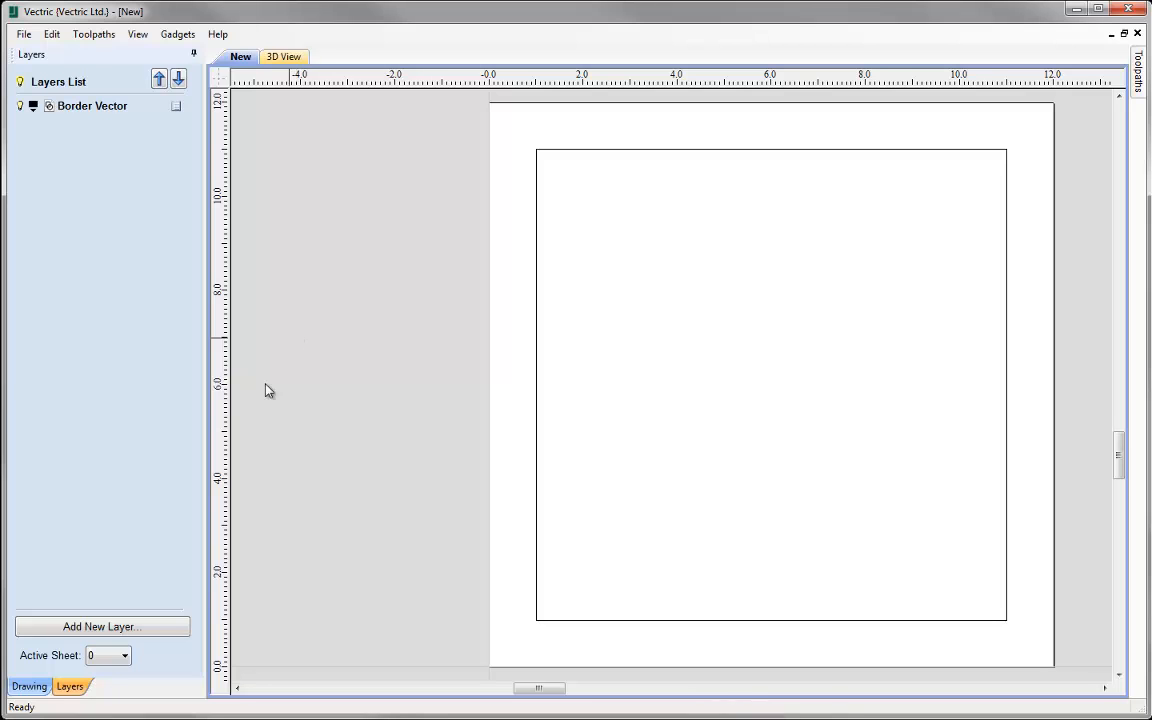
left_click(155, 627)
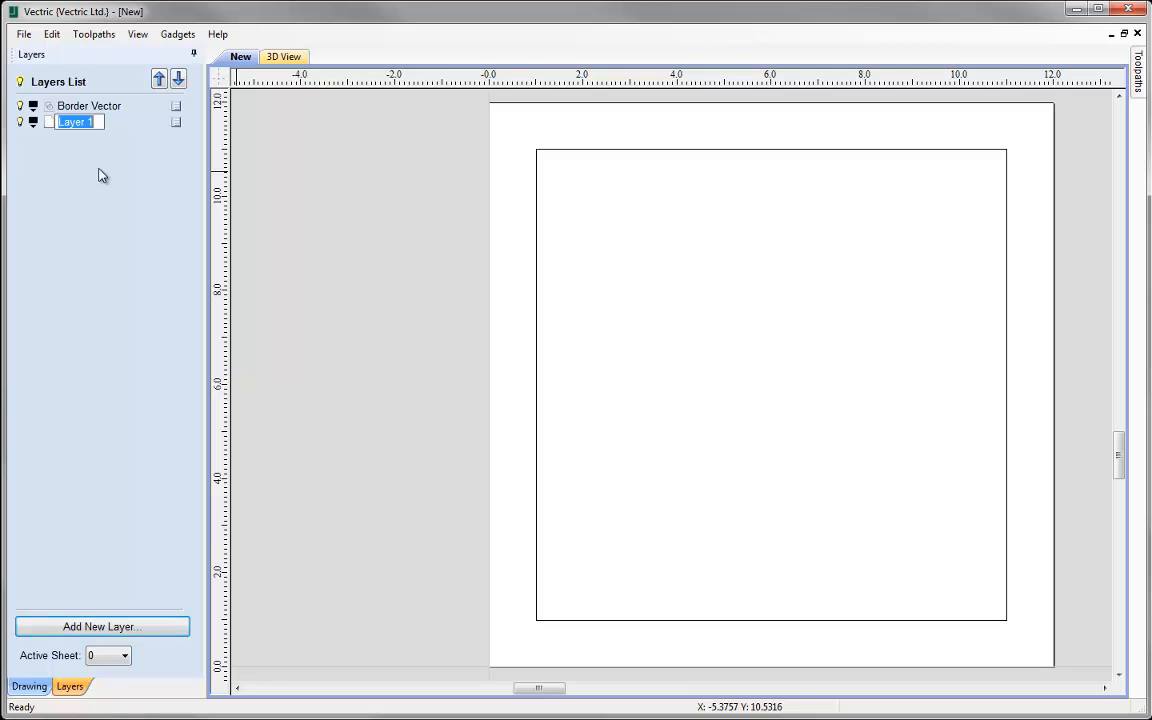
type("Star")
key("Return")
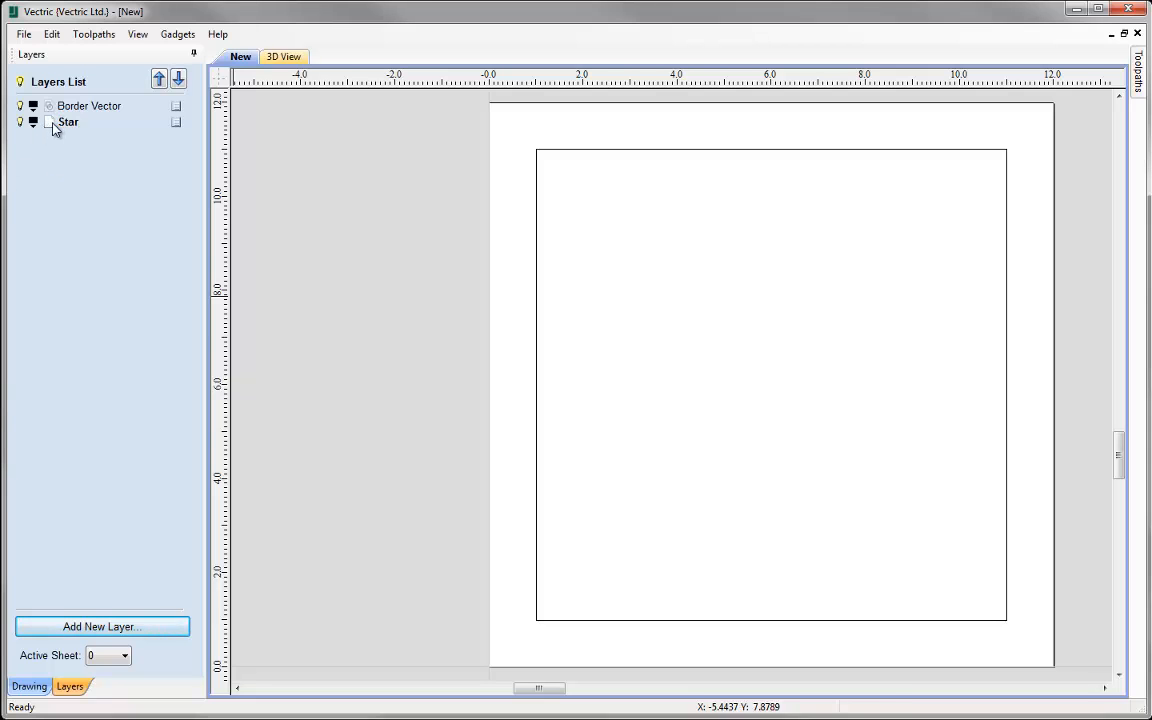
Create a five-pointed star on the Star layer, centred at X 0, Y 0 with a 3 inch outer radius and 38.2% inner radius
left_click(27, 686)
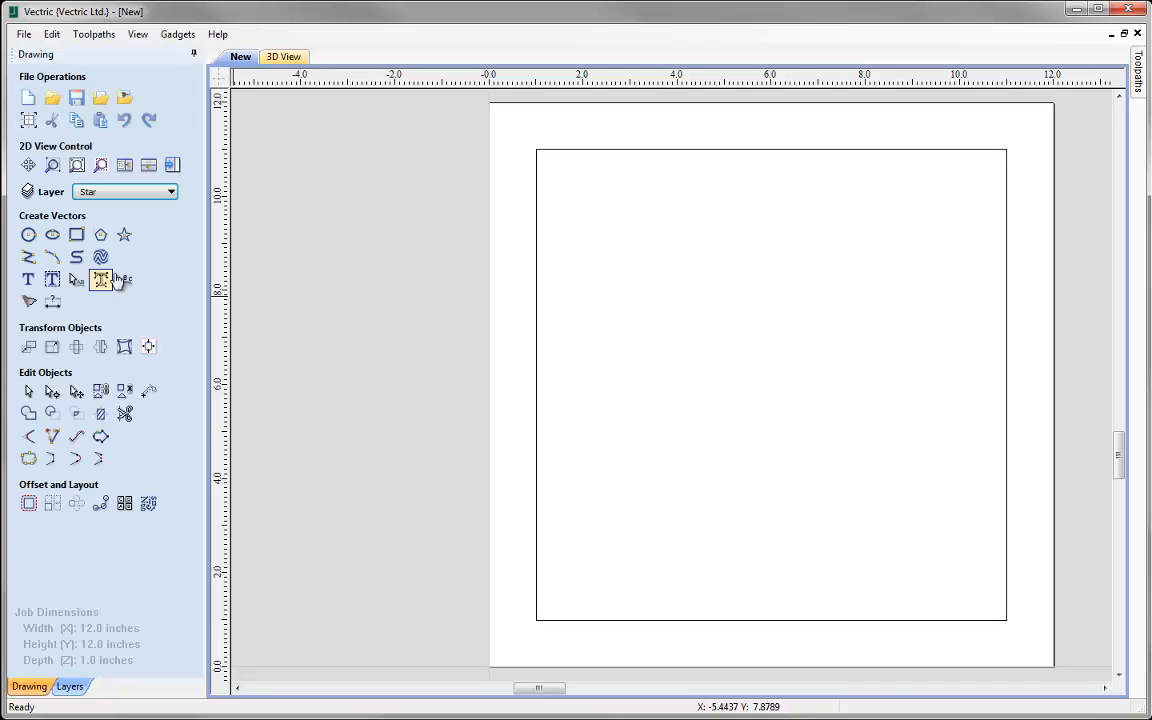
left_click(124, 234)
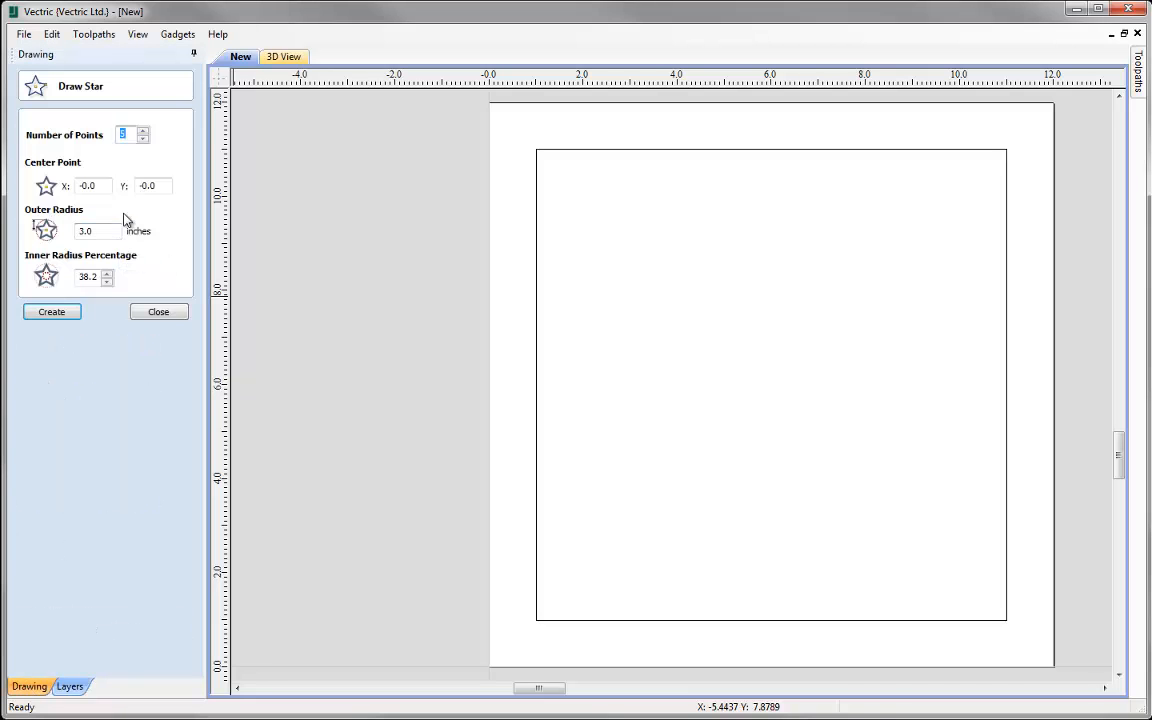
left_click(130, 139)
left_click(105, 231)
left_click(70, 317)
left_click(152, 313)
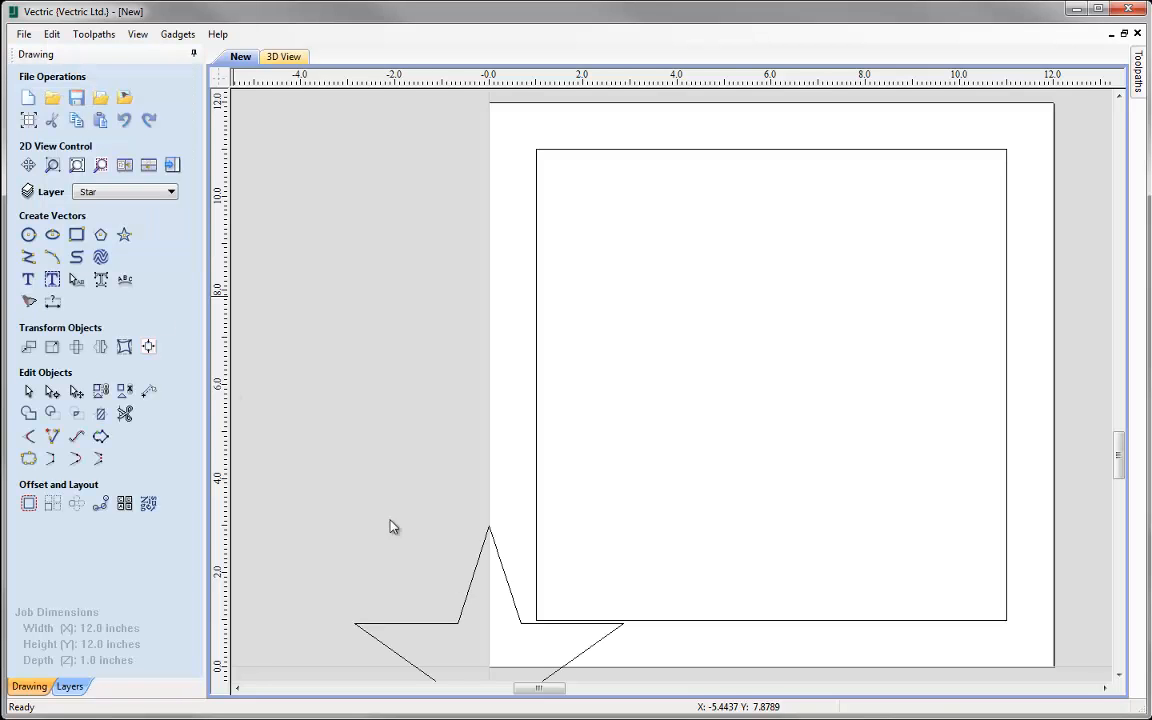
Centre the star within the job material and deselect it
left_click(473, 597)
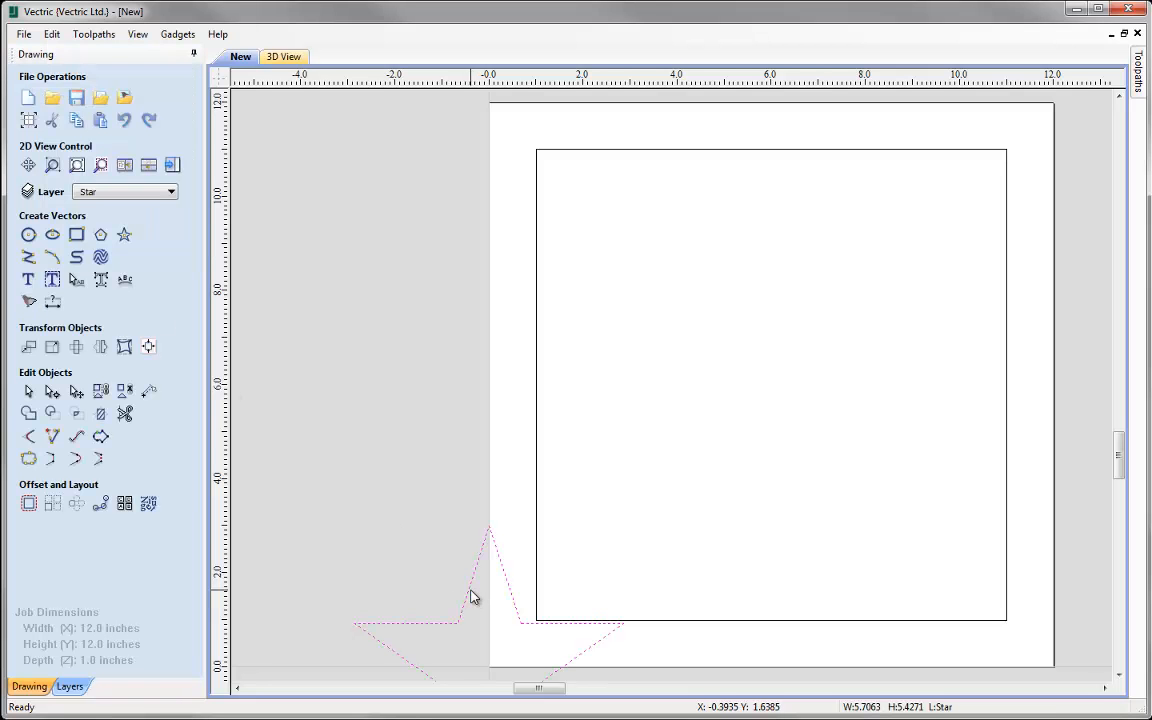
key("F9")
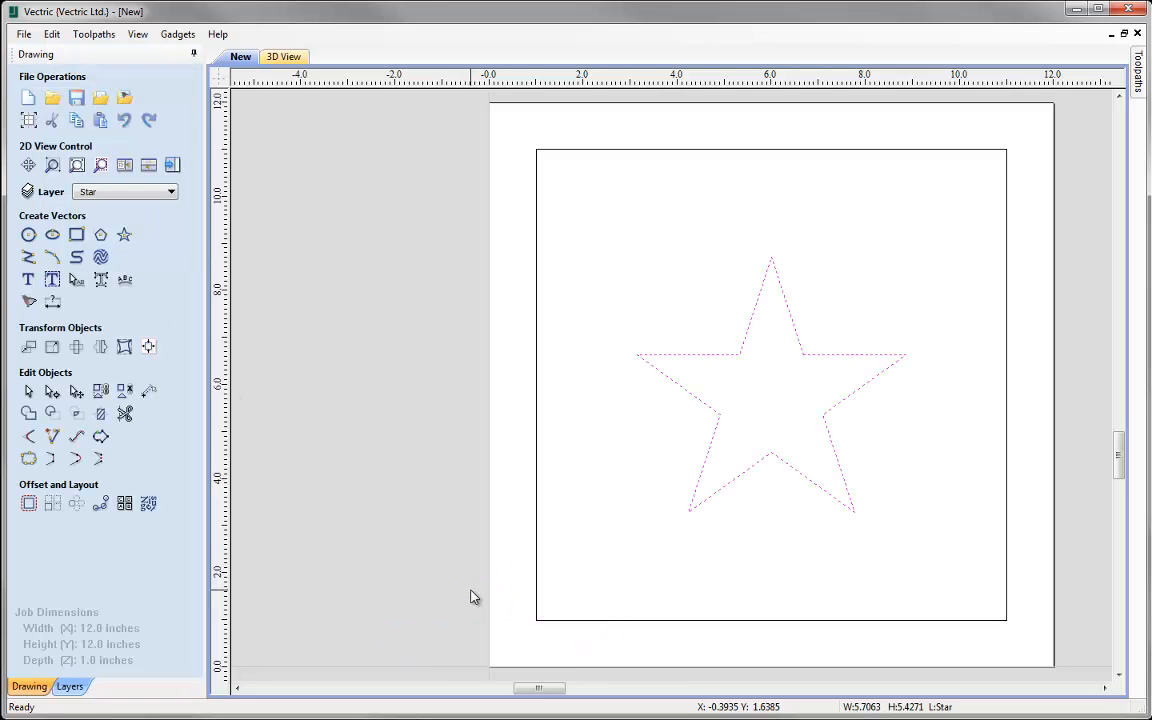
left_click(343, 453)
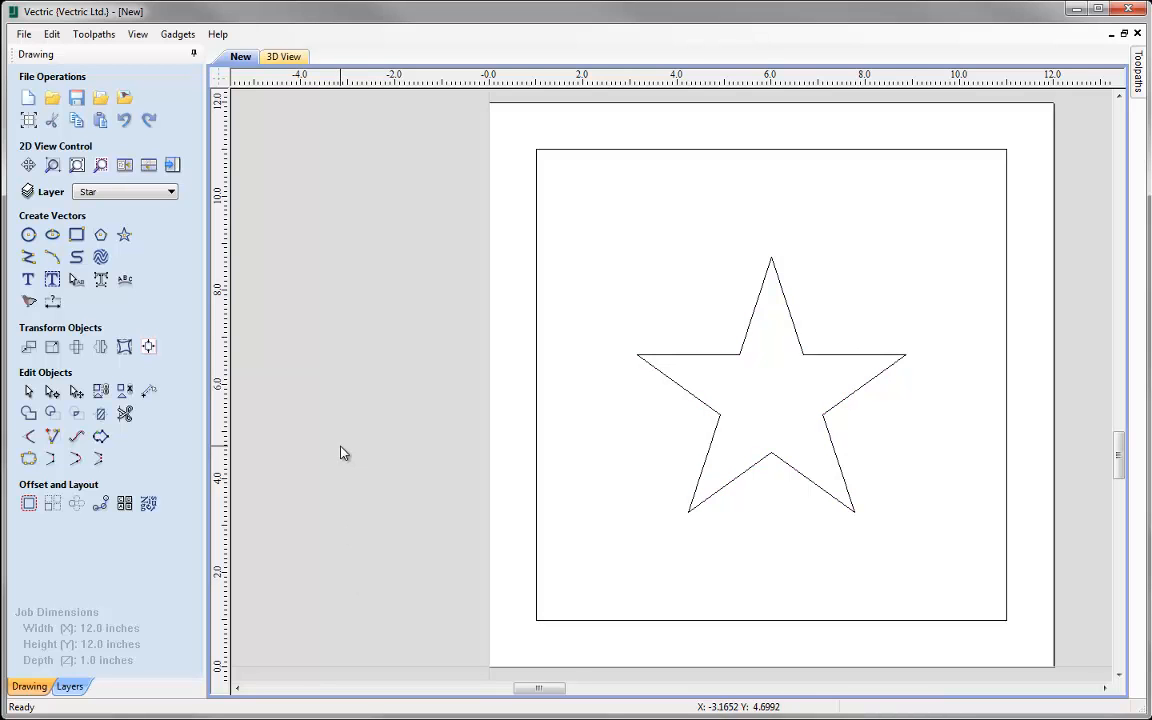
Hide and show the Star layer twice from the quick layer list, and close the list
left_click(171, 192)
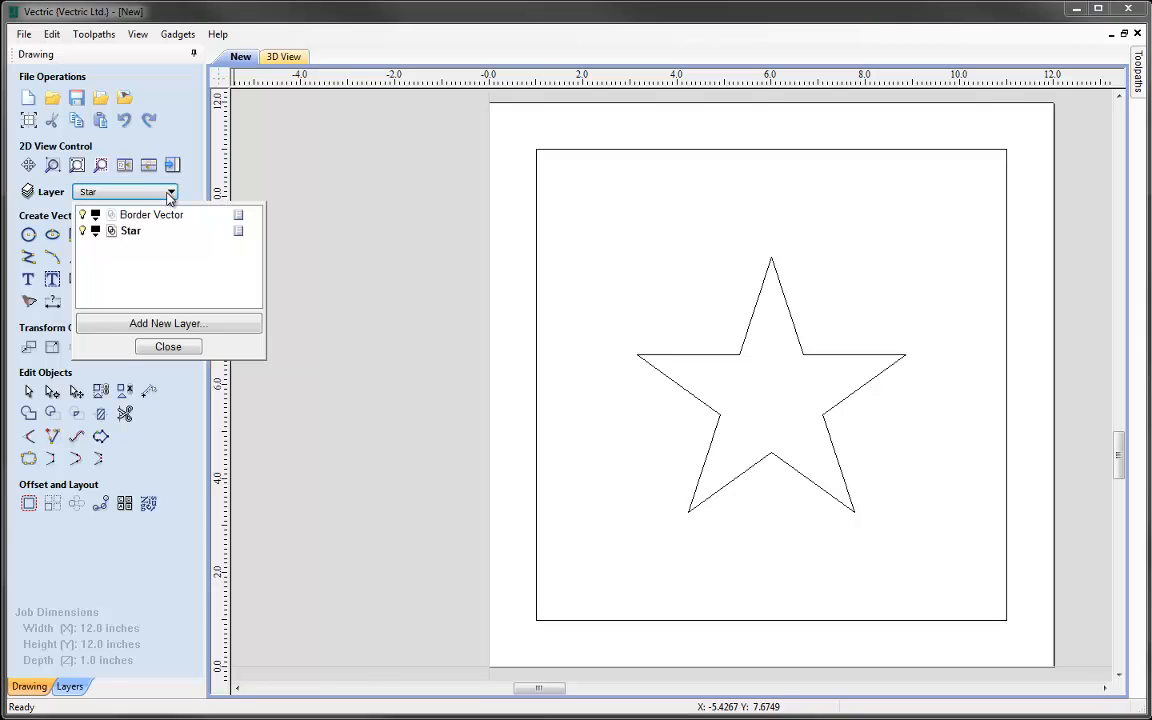
left_click(82, 231)
left_click(82, 231)
left_click(82, 231)
left_click(82, 231)
left_click(167, 347)
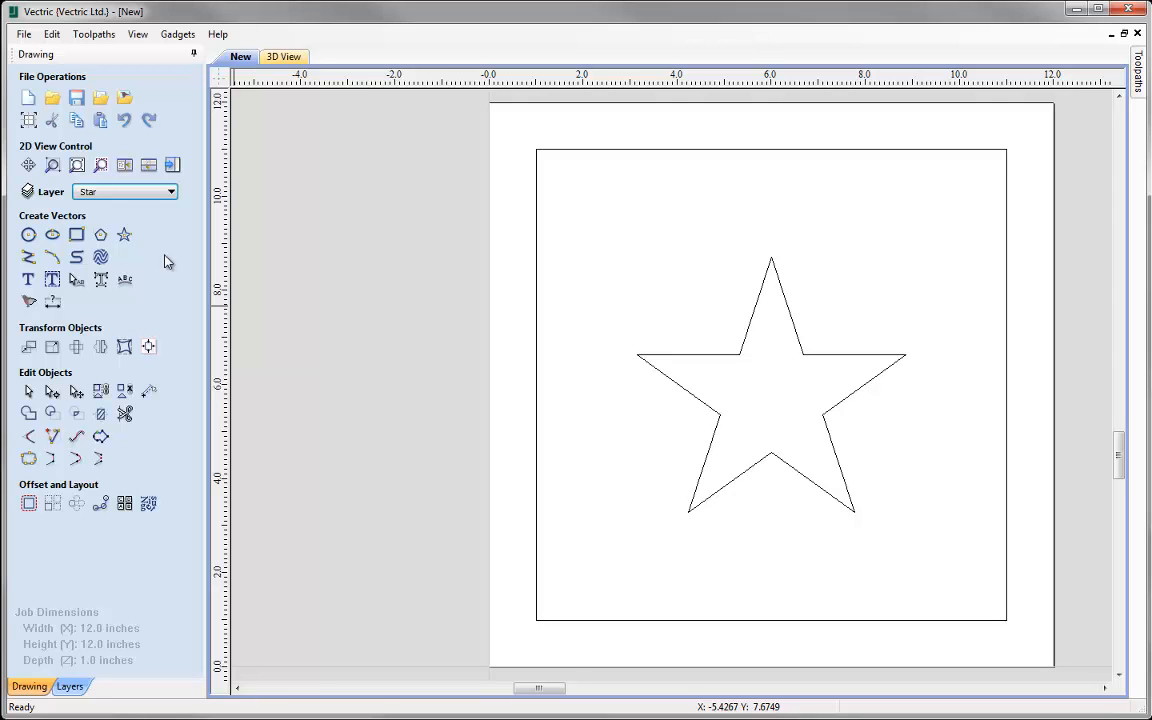
Select the star and the border rectangle in turn to check which layer each belongs to, and clear the selection
left_click(640, 358)
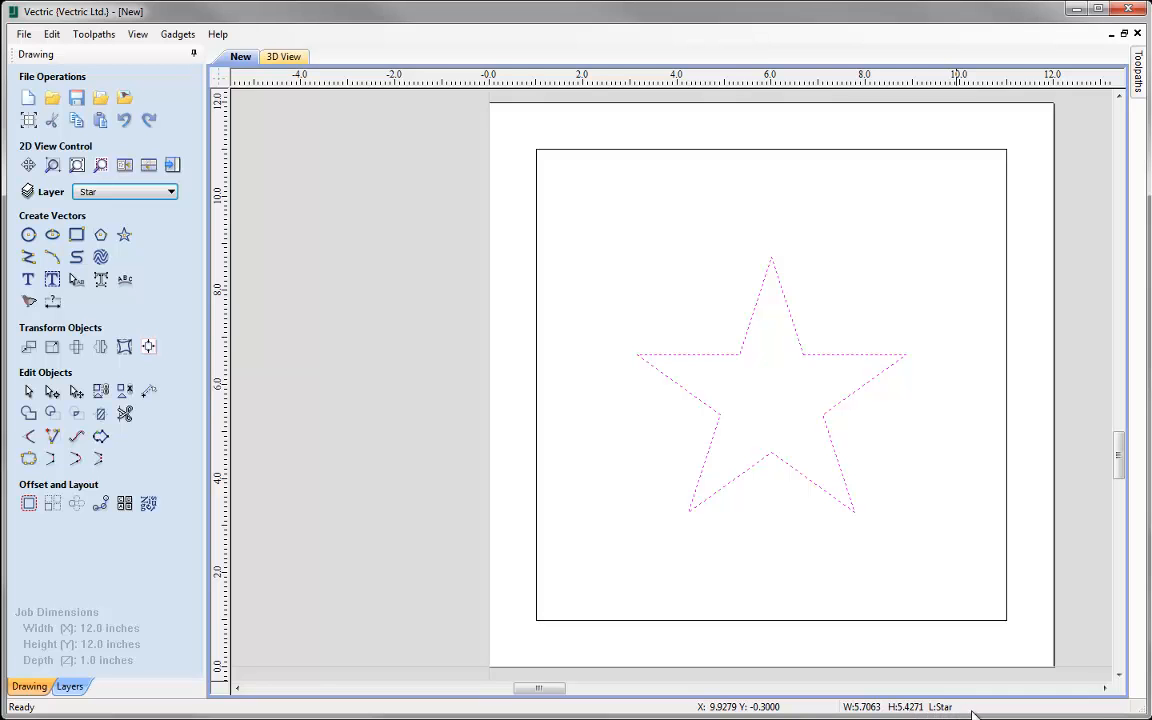
left_click(961, 621)
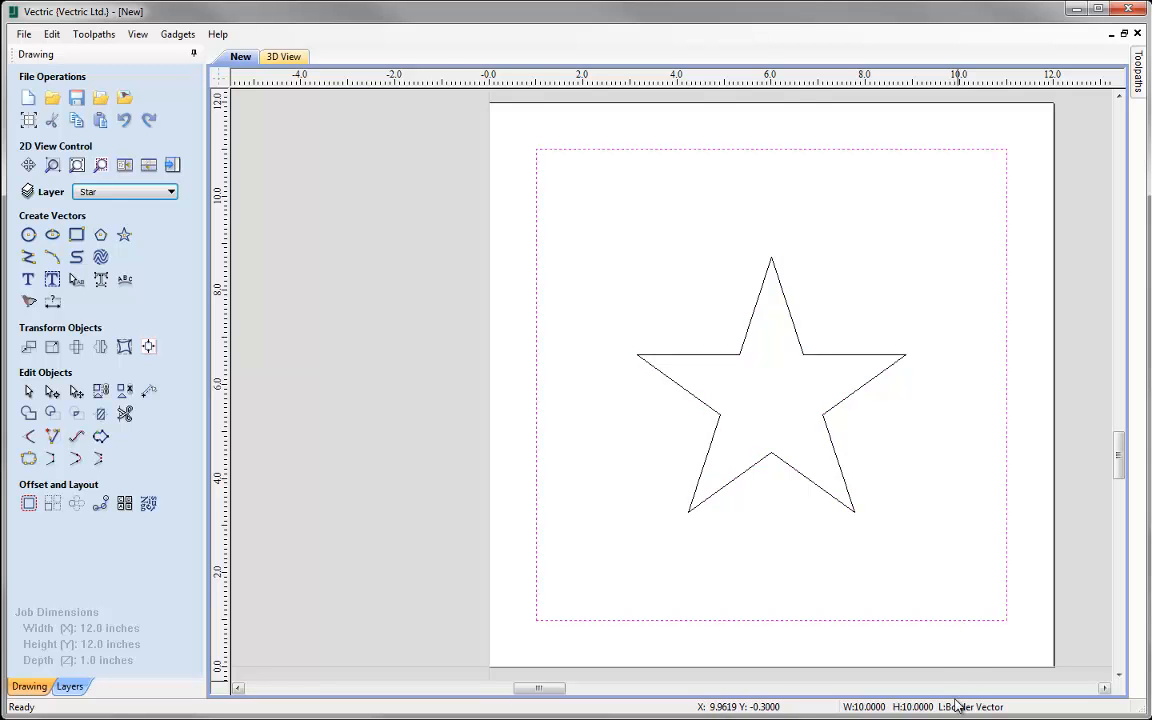
left_click(844, 505)
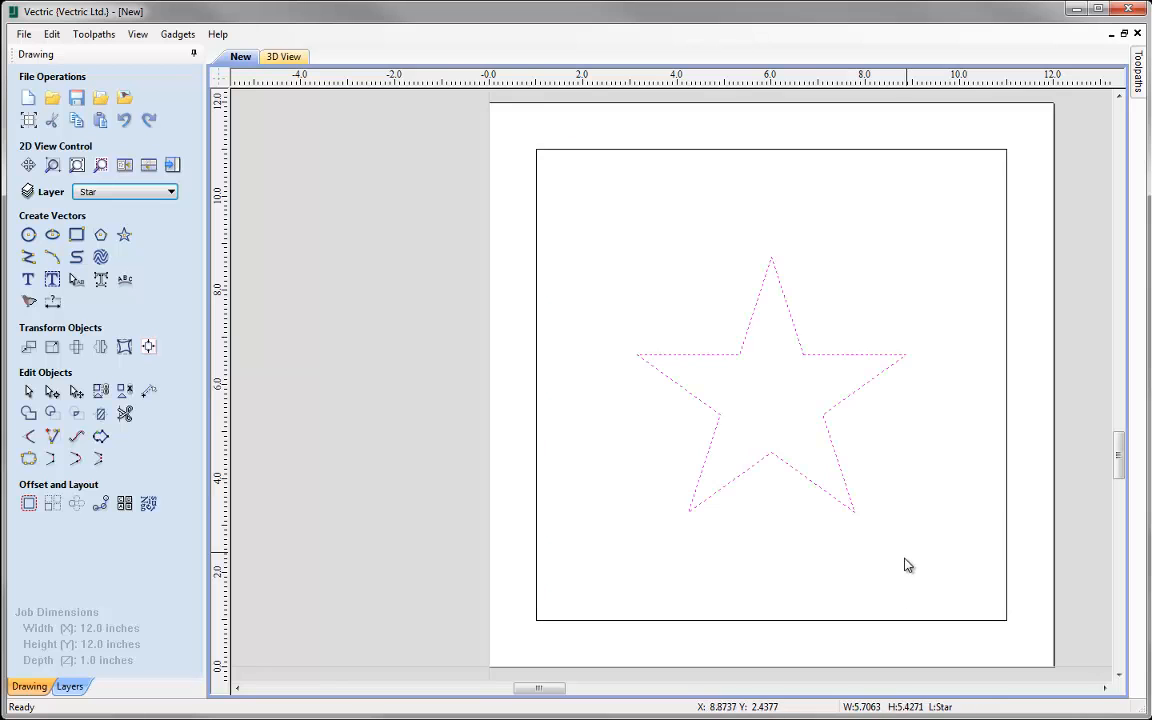
left_click(767, 564)
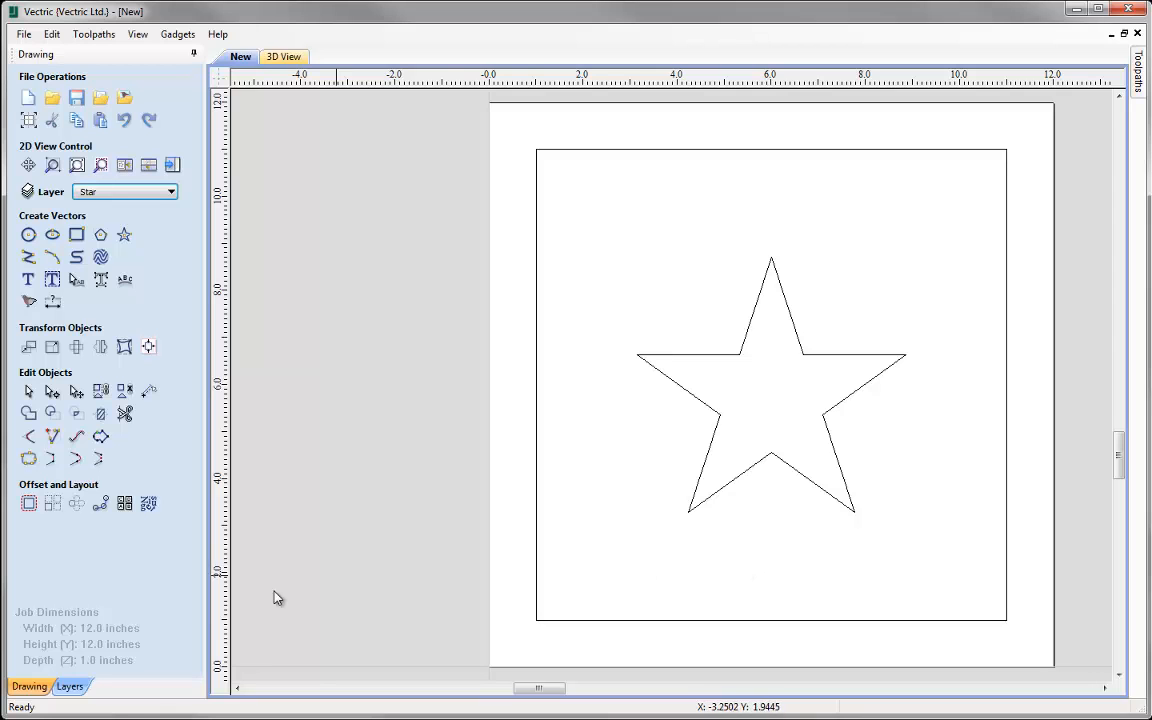
Hide the Star layer and show it again in the full layers list
left_click(70, 686)
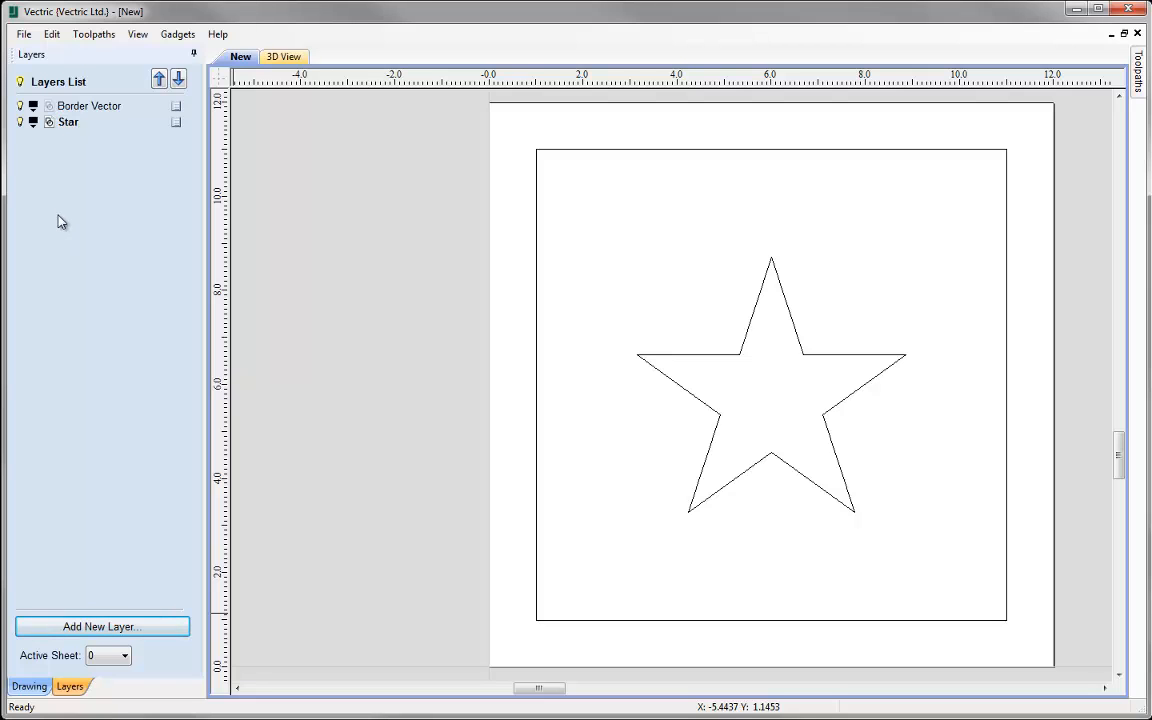
left_click(19, 122)
left_click(19, 122)
Review the standard and custom colour palettes for the Star layer and set its colour to orange
left_click(34, 124)
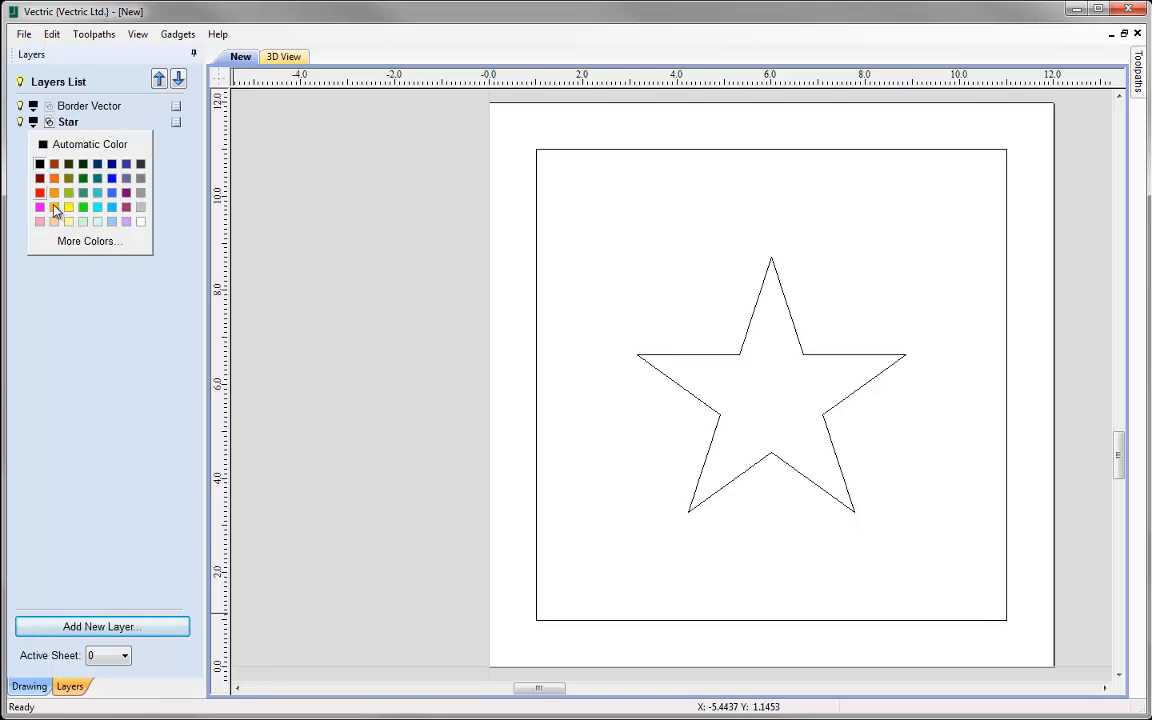
left_click(90, 244)
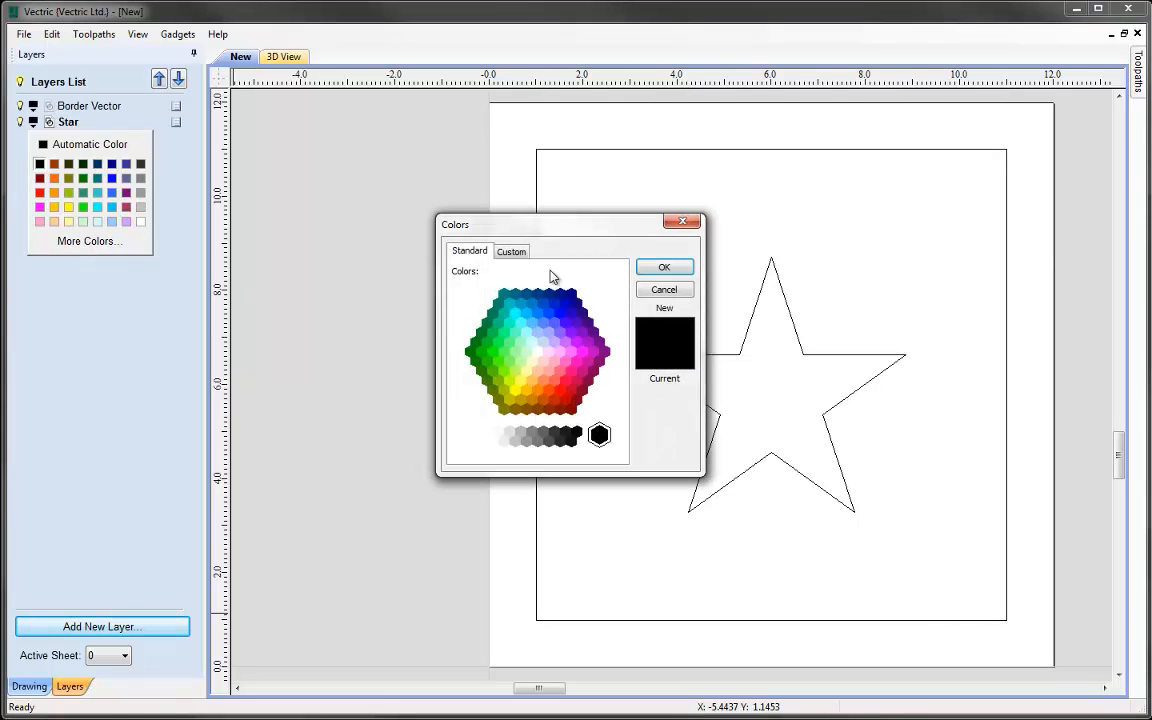
left_click(512, 252)
left_click(484, 254)
left_click(513, 254)
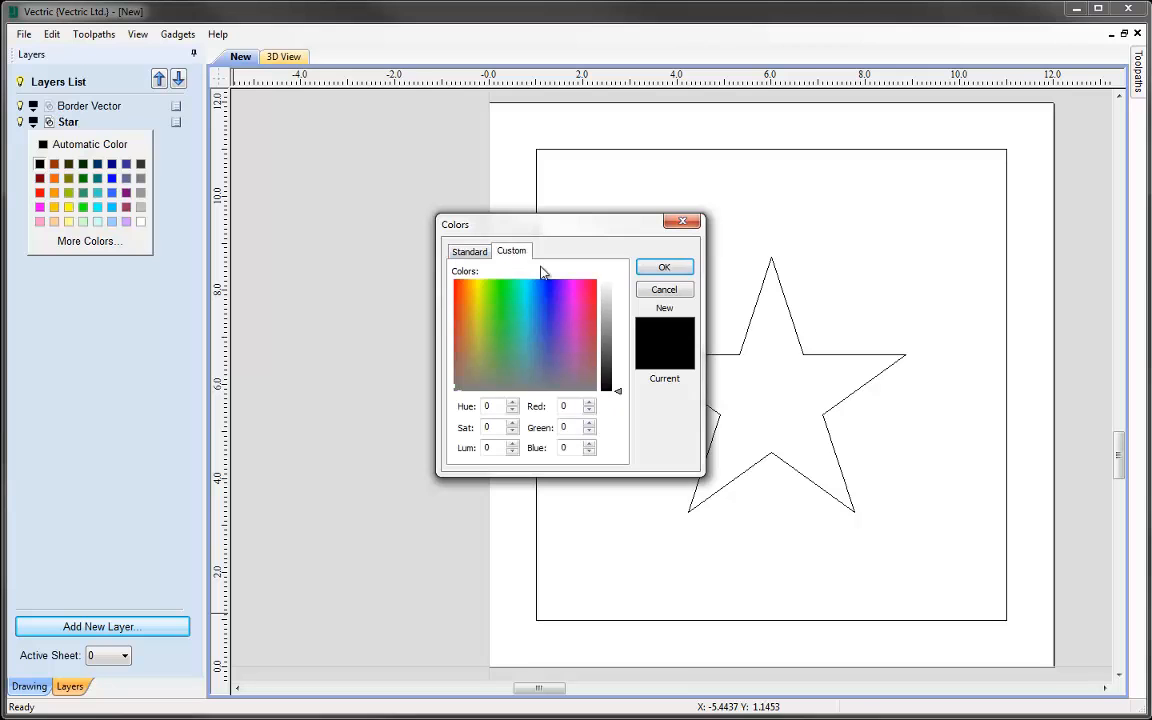
left_click(470, 252)
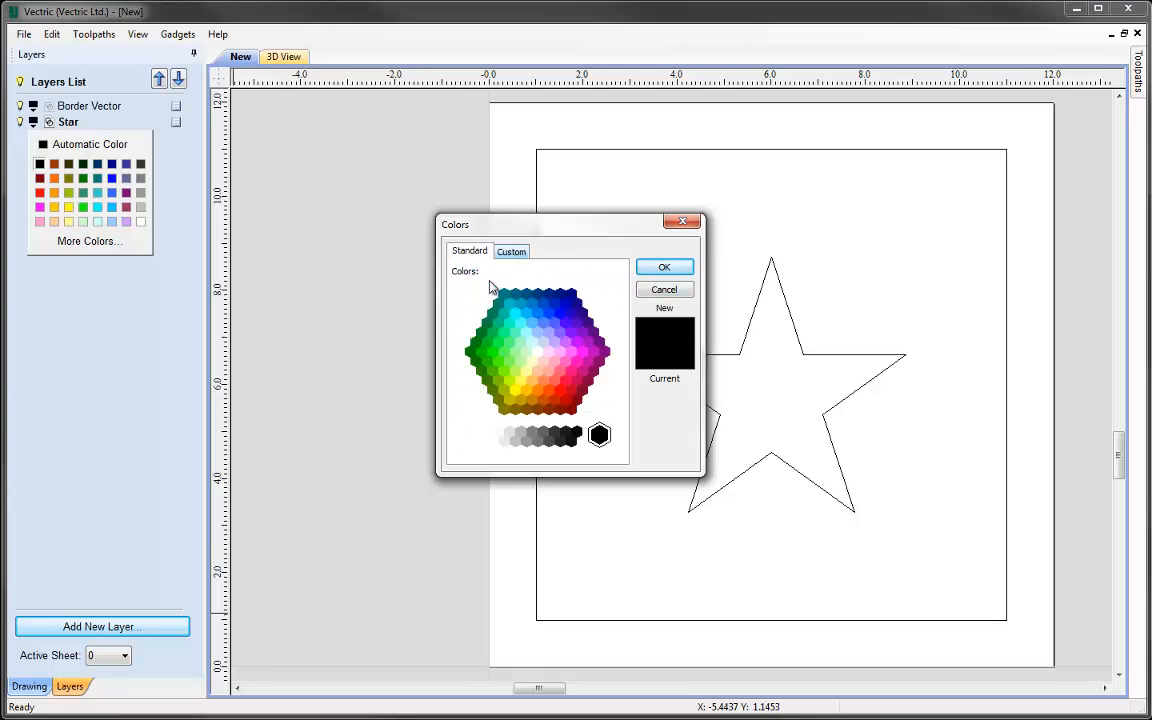
left_click(661, 268)
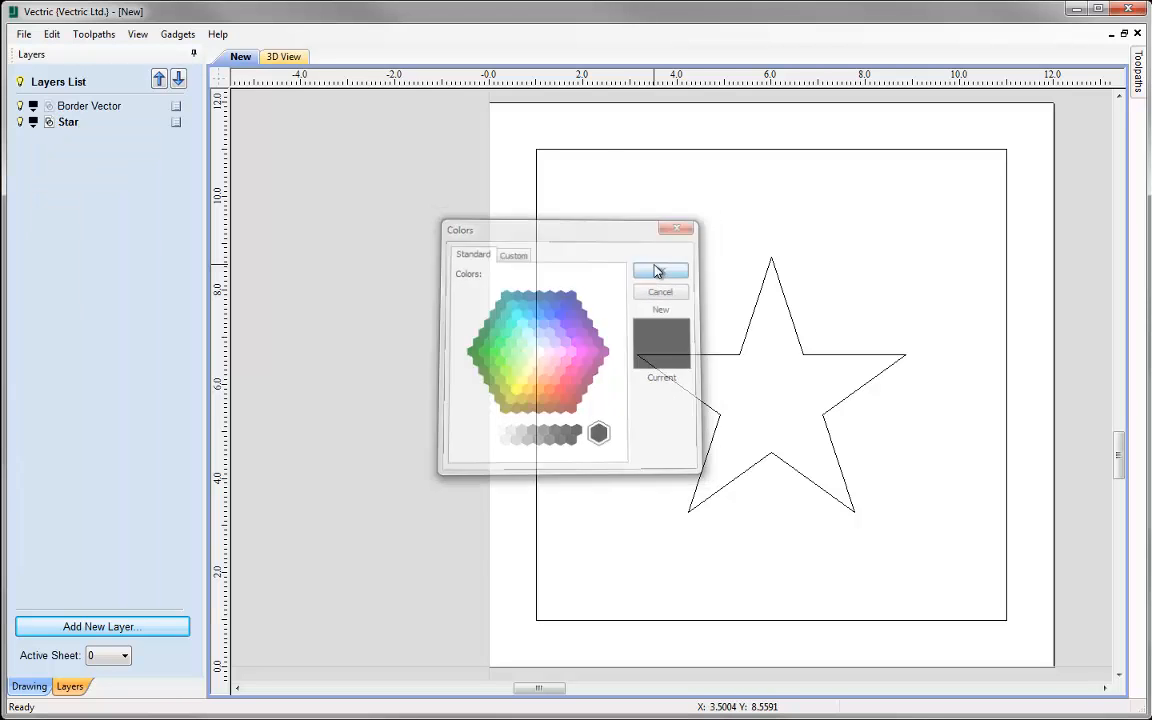
left_click(33, 122)
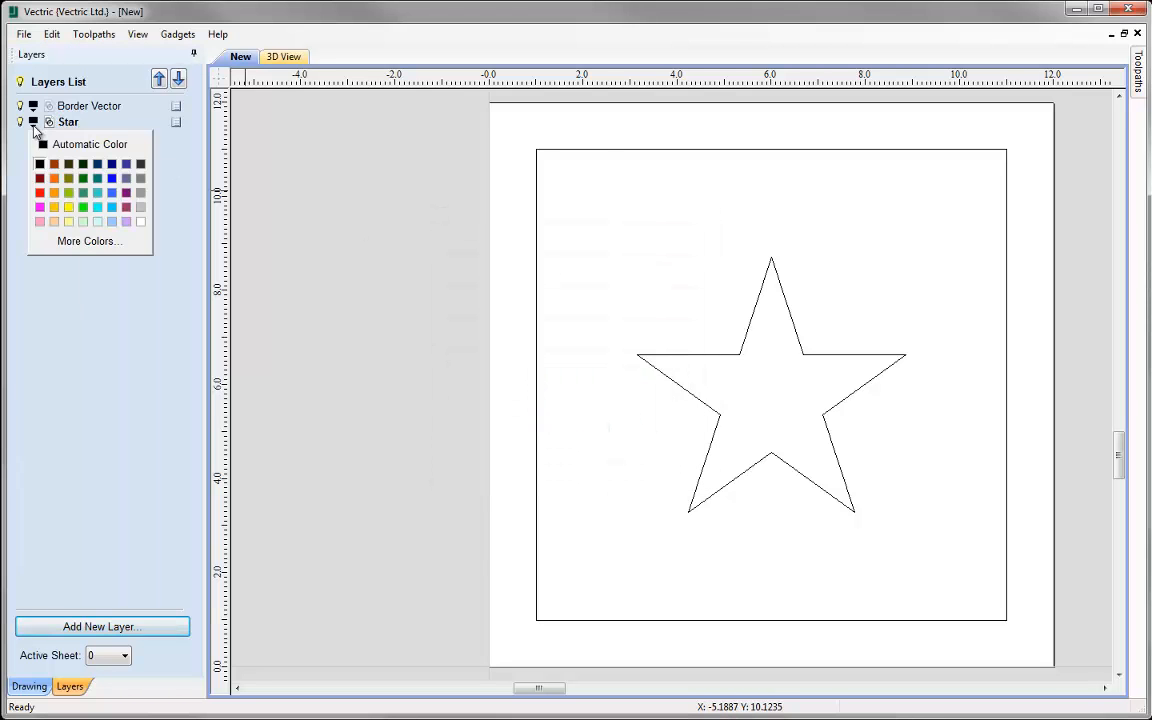
left_click(50, 178)
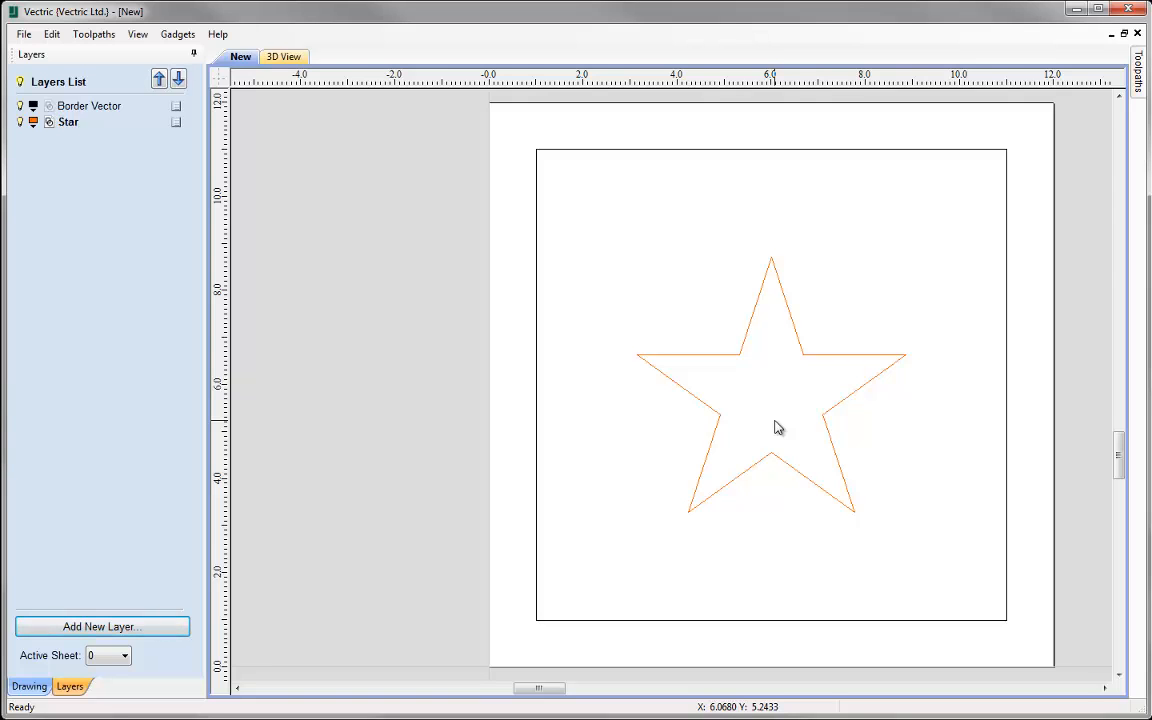
Create a circle of 0.5 inch diameter centred at X 6, Y 10 on the Star layer
left_click(47, 682)
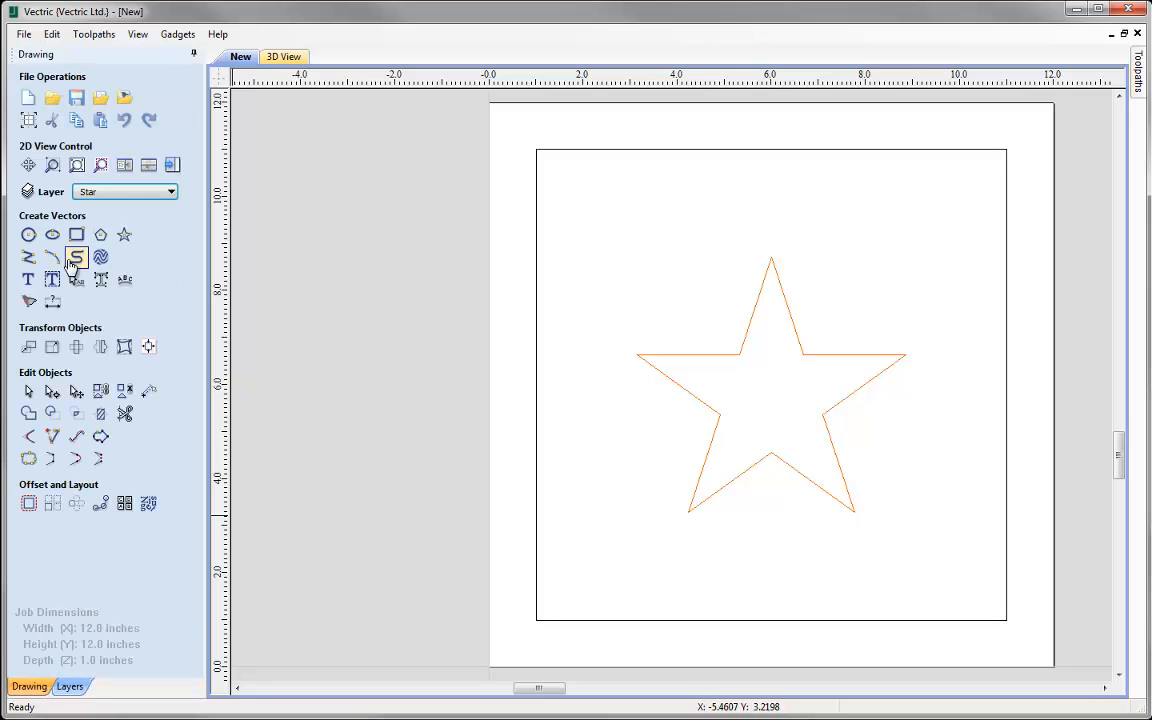
left_click(28, 234)
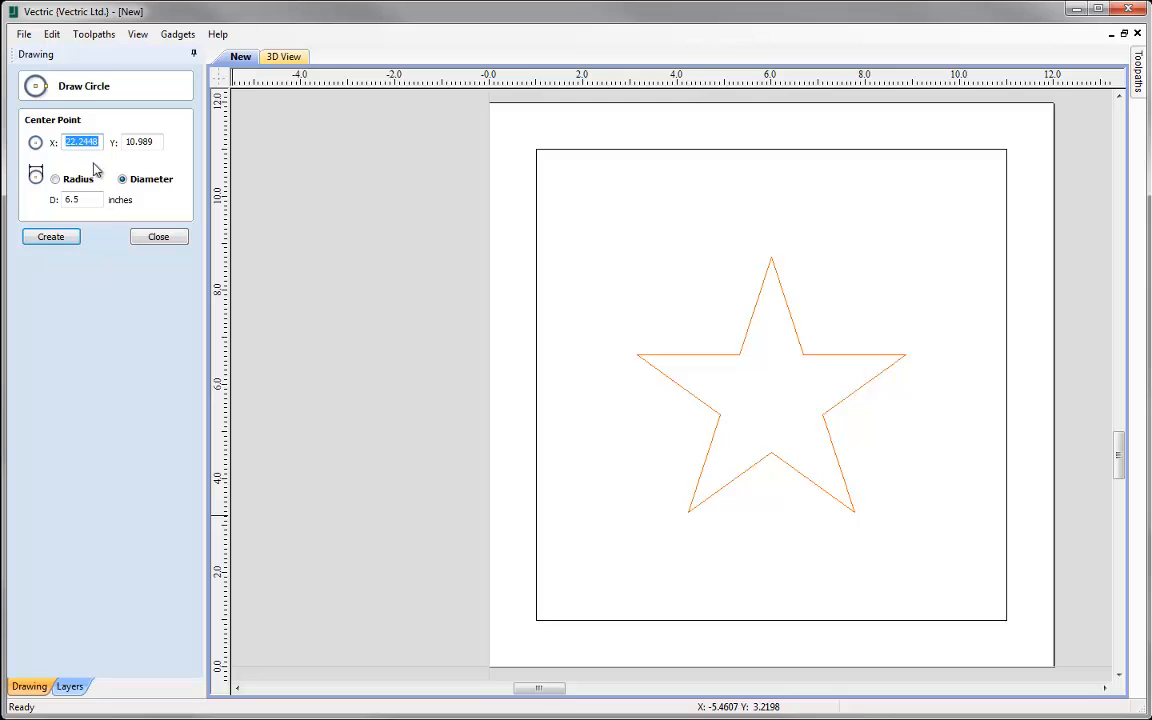
type("6")
left_click_drag(157, 141, 107, 147)
type("10")
left_click_drag(90, 200, 49, 201)
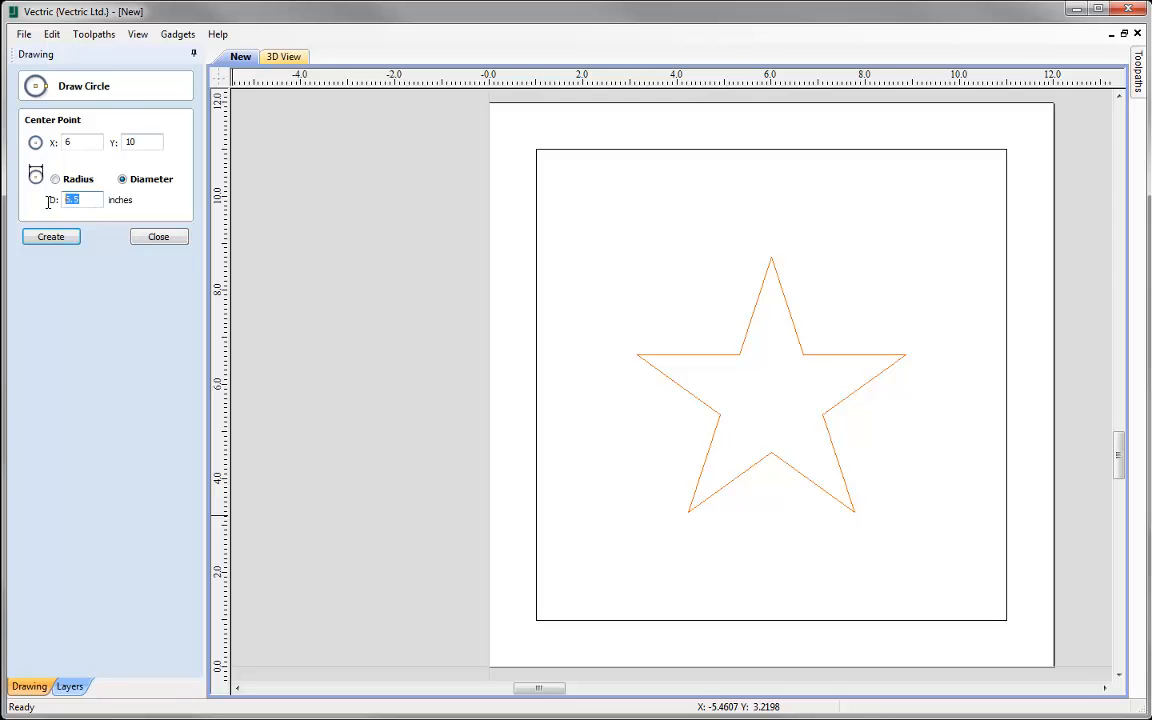
type("0.5")
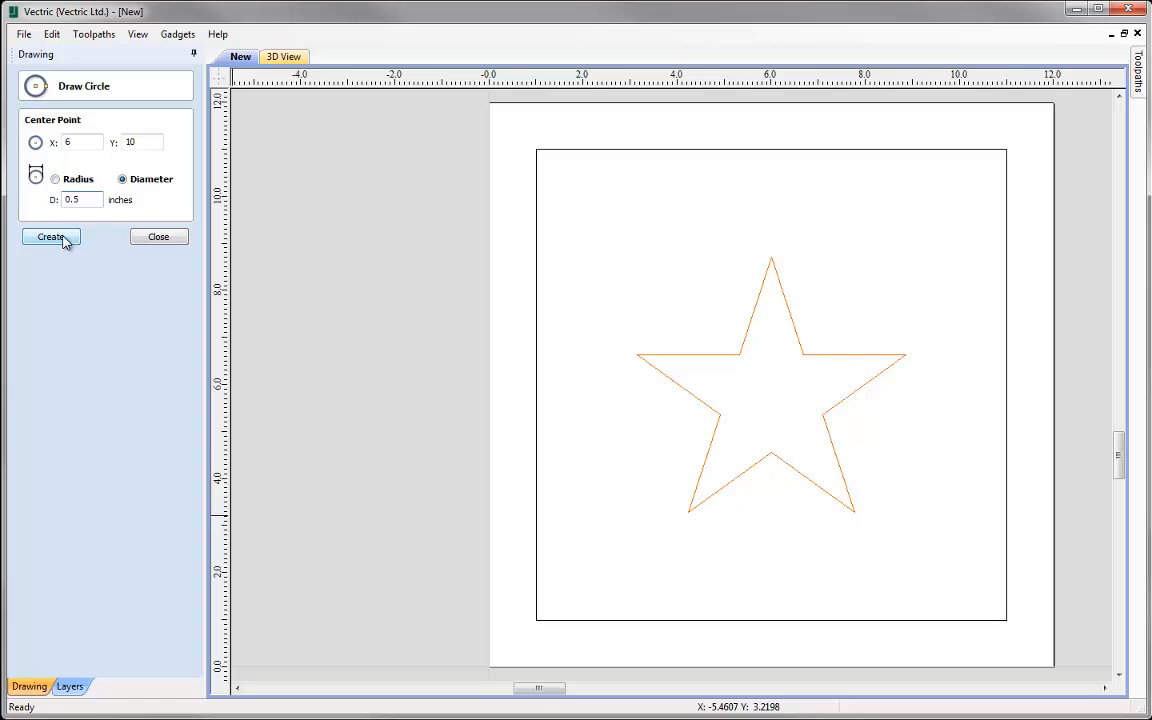
left_click(52, 237)
left_click(158, 238)
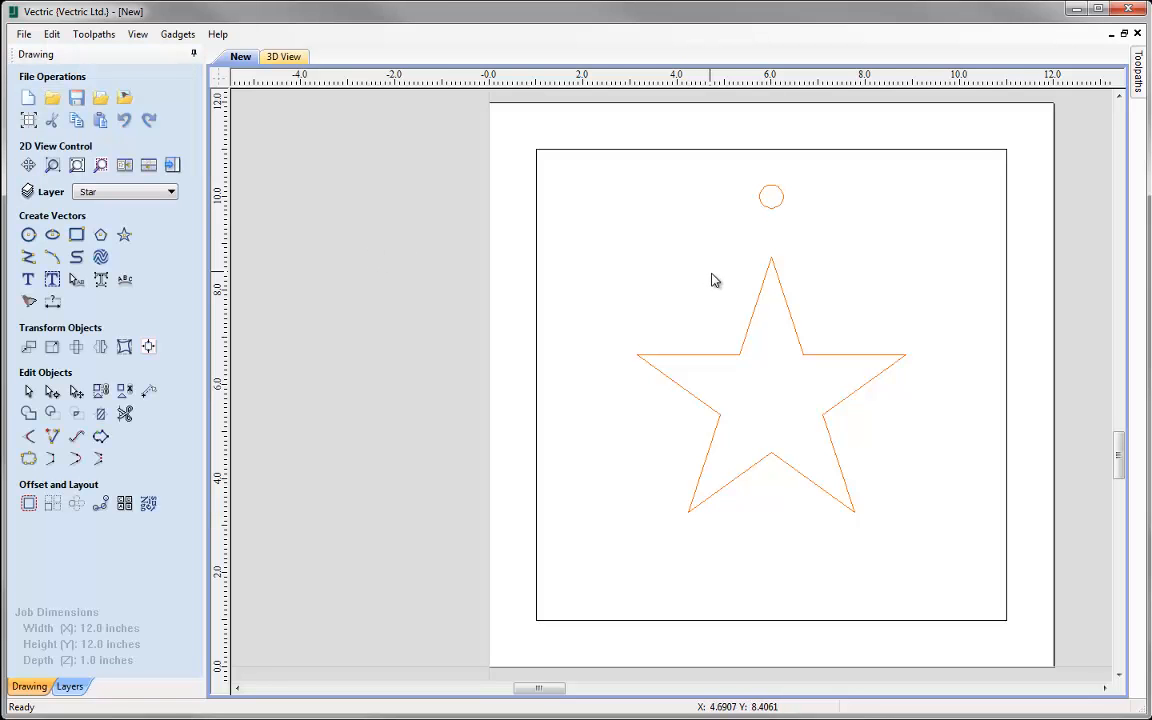
Toggle the visibility of the Star layer off and on to check that it controls both the star and the circle
left_click(170, 191)
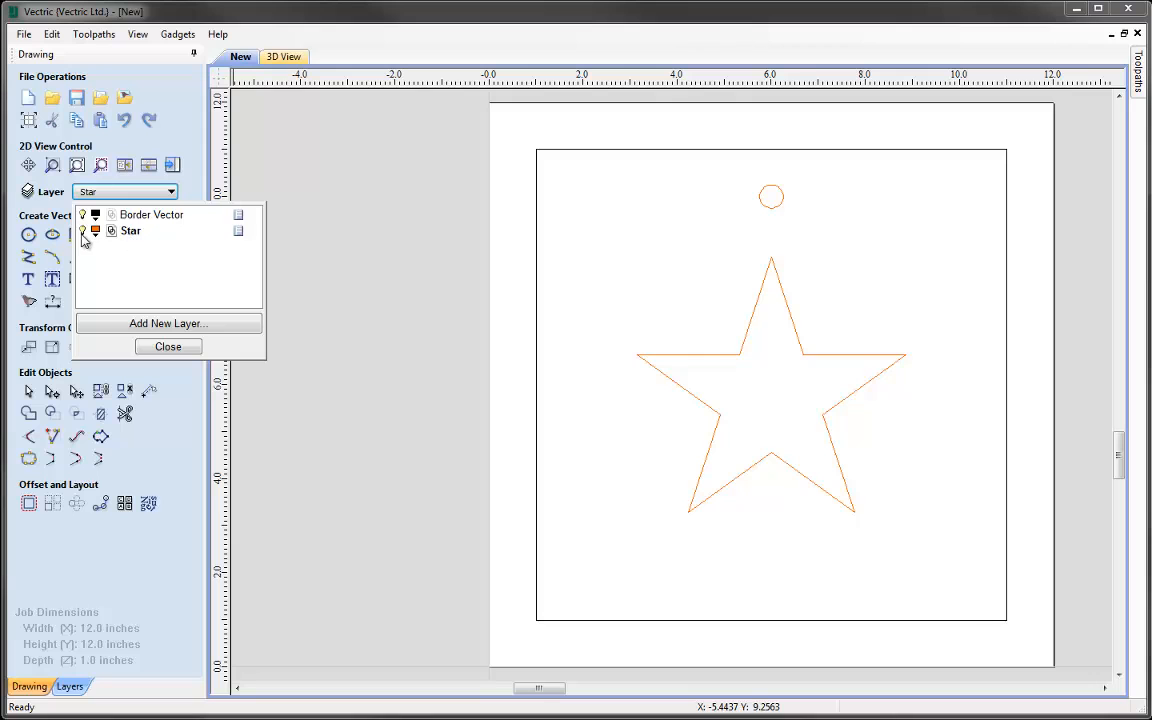
left_click(82, 231)
left_click(82, 231)
left_click(170, 346)
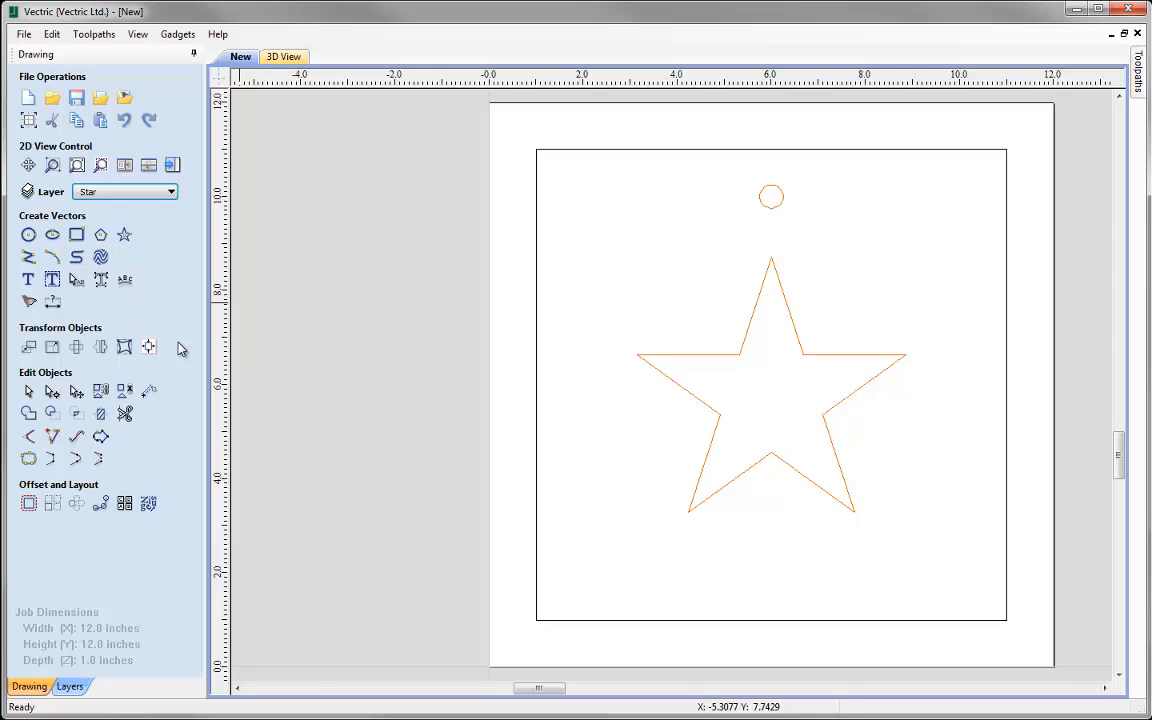
Move the circle above the star to a new layer named Circles, coloured blue and set as visible and active
left_click(770, 197)
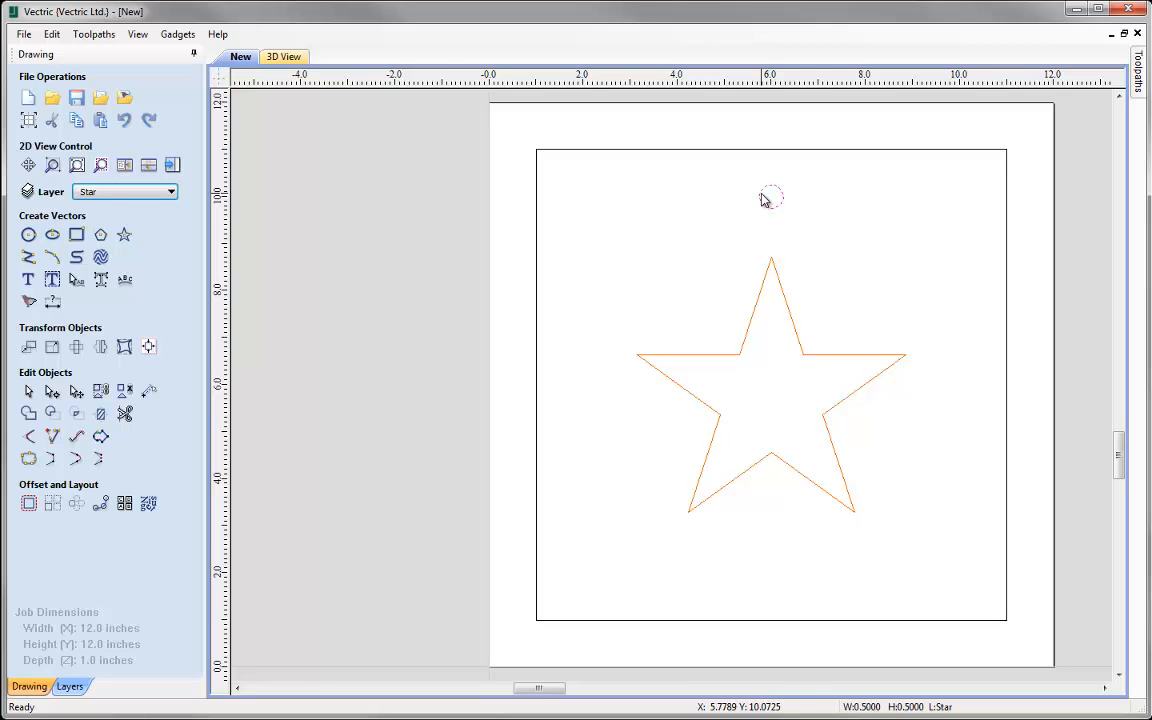
right_click(762, 200)
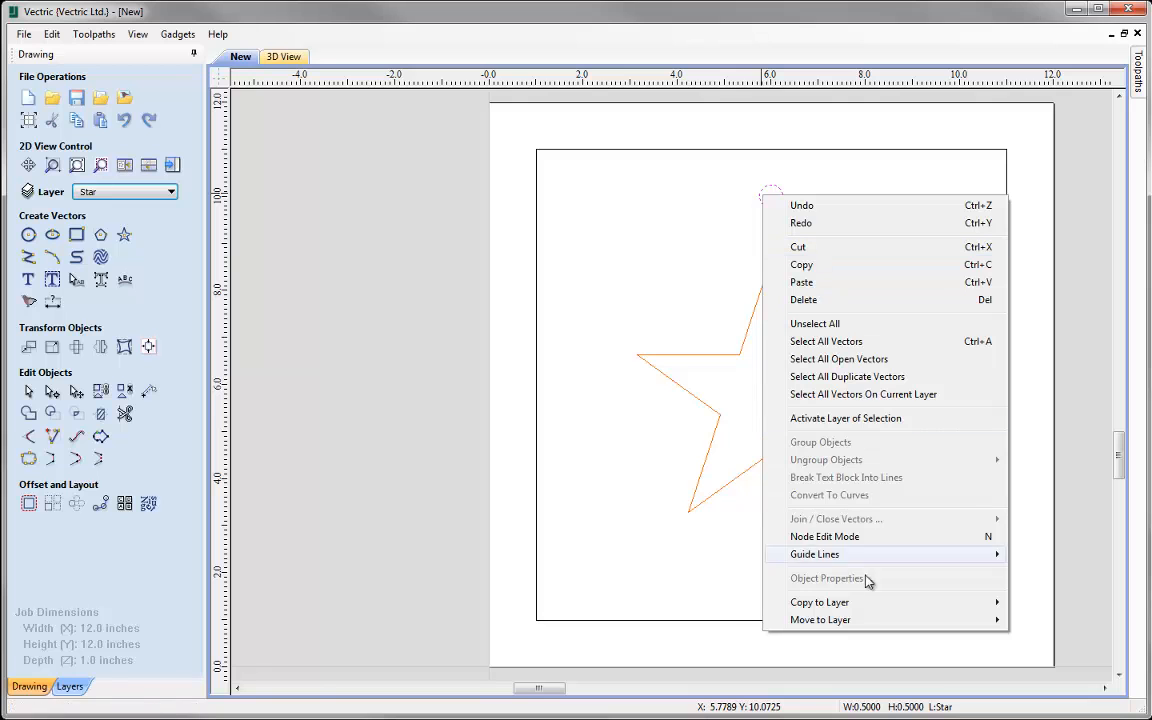
mouse_move(868, 603)
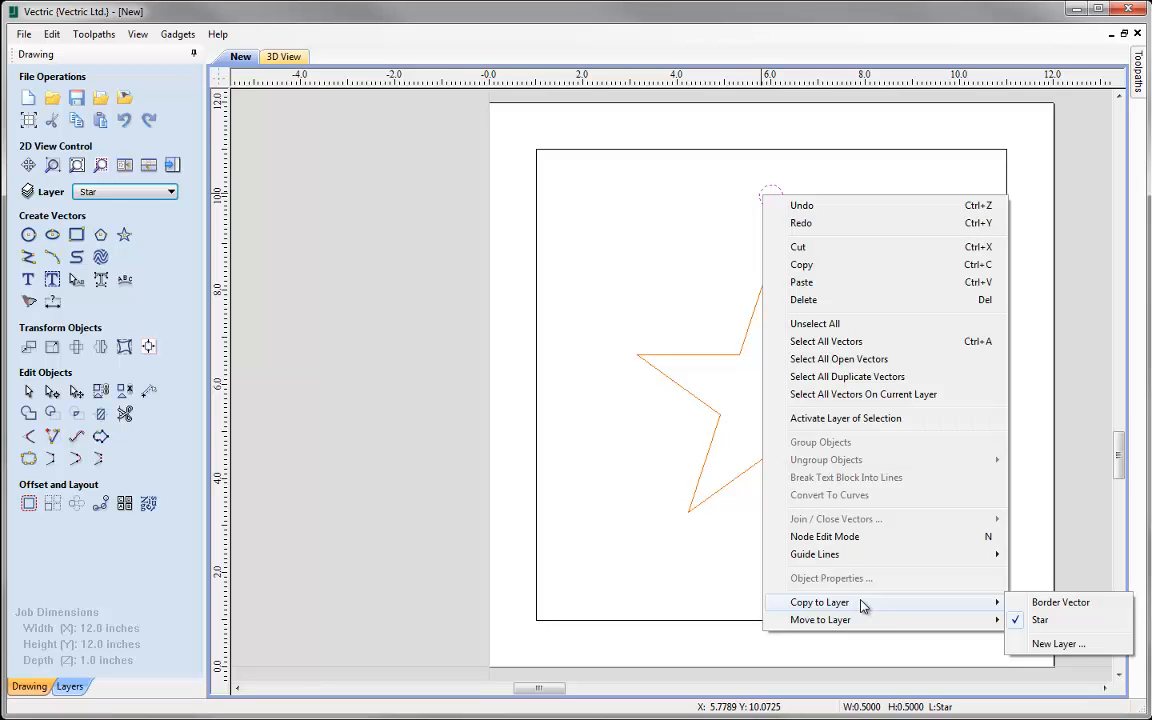
mouse_move(861, 628)
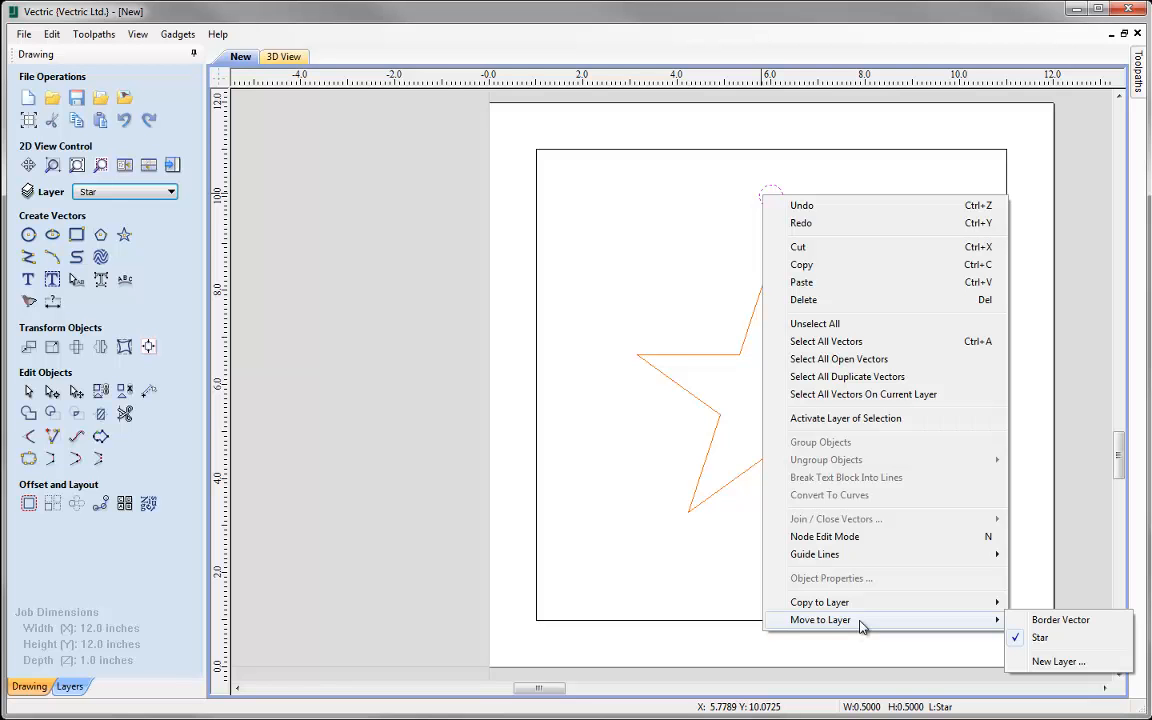
left_click(1057, 662)
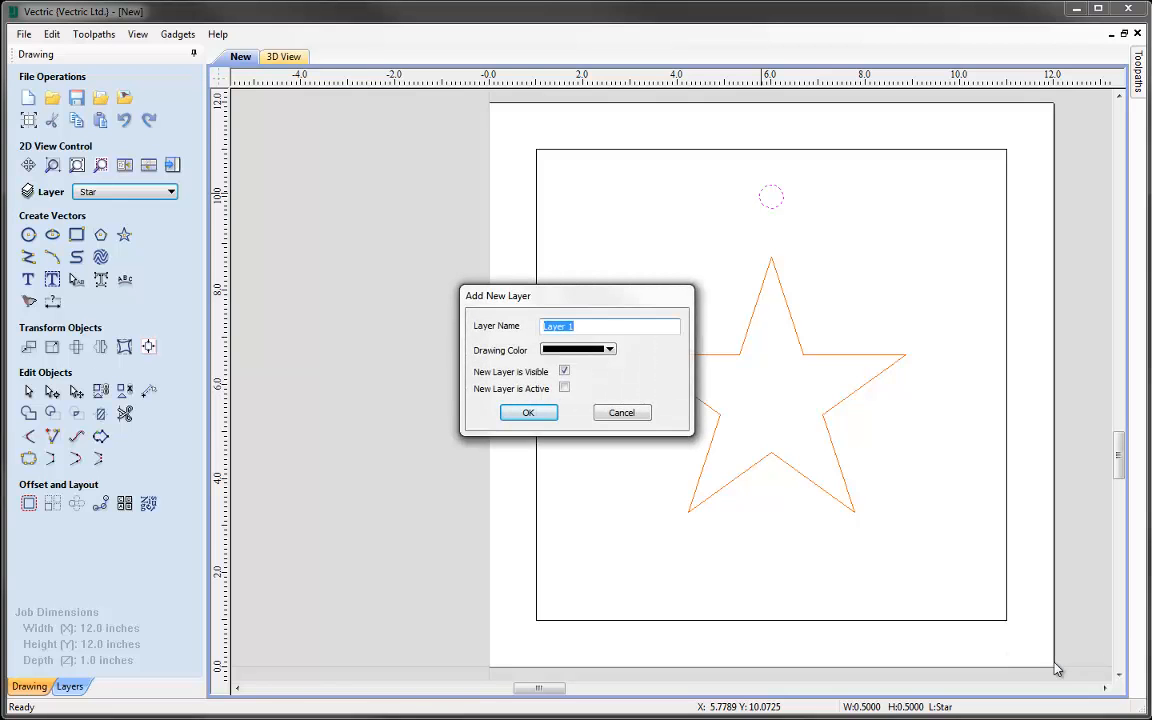
type("Circles")
left_click(611, 350)
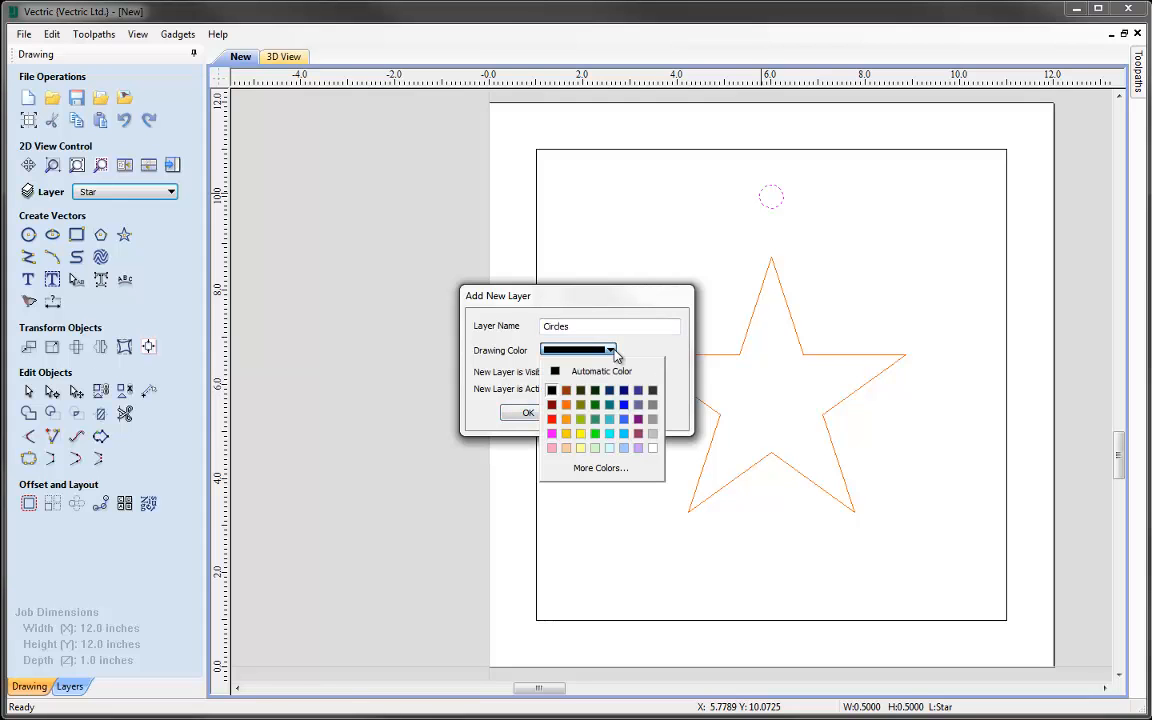
left_click(624, 418)
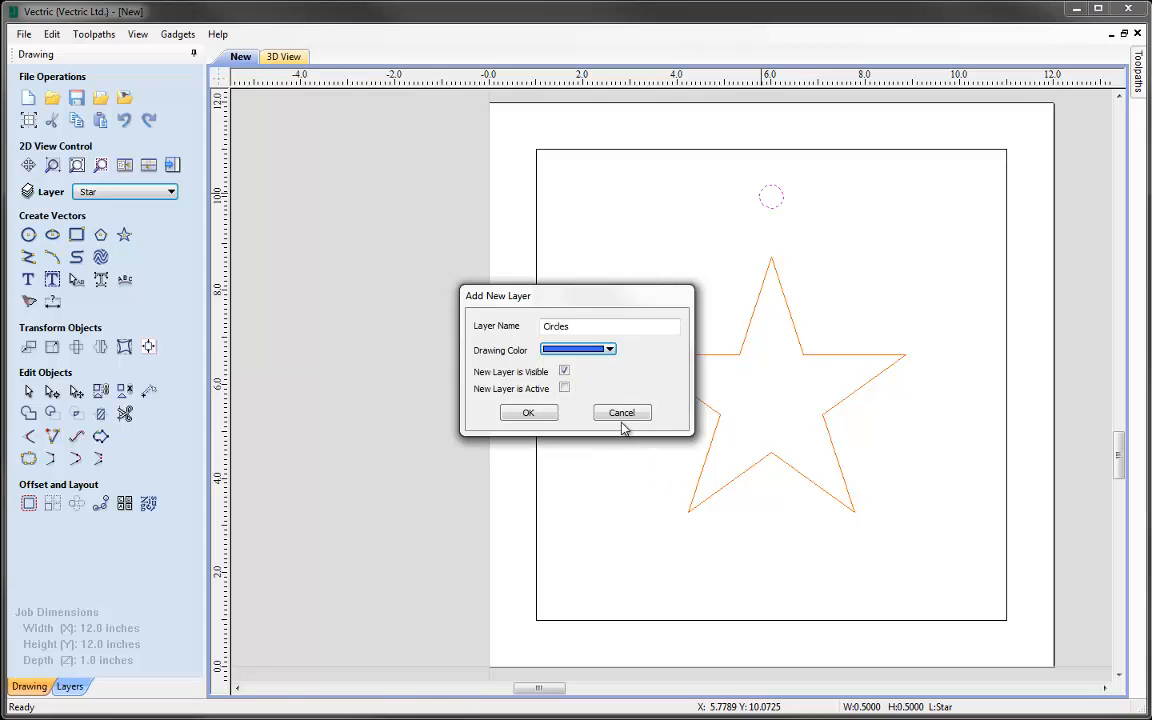
left_click(564, 372)
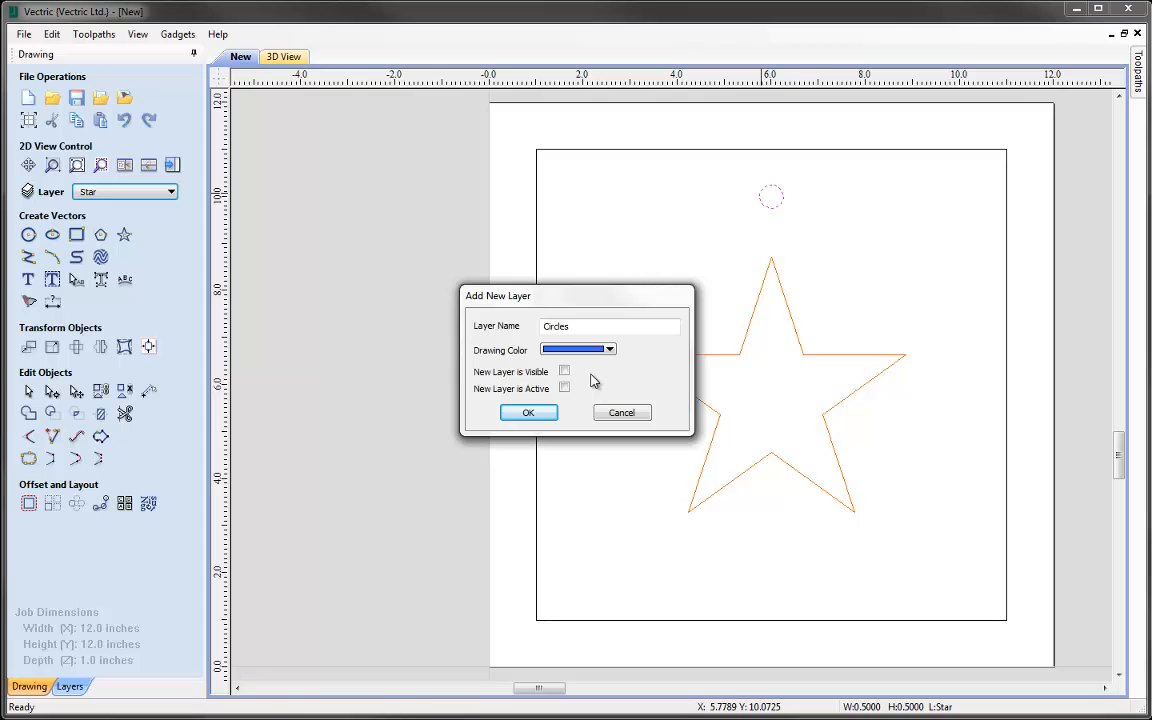
left_click(564, 371)
left_click(565, 388)
left_click(528, 414)
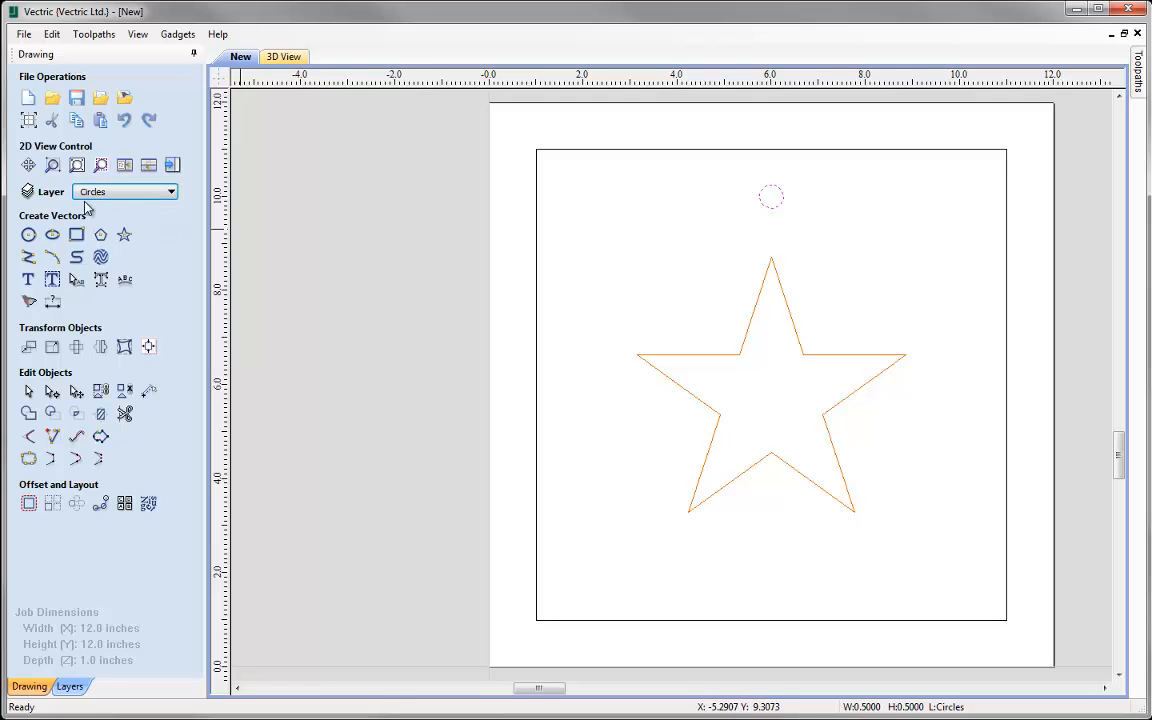
Check the layer list for the Circles layer and examine the deselected circle's colour up close
left_click(140, 191)
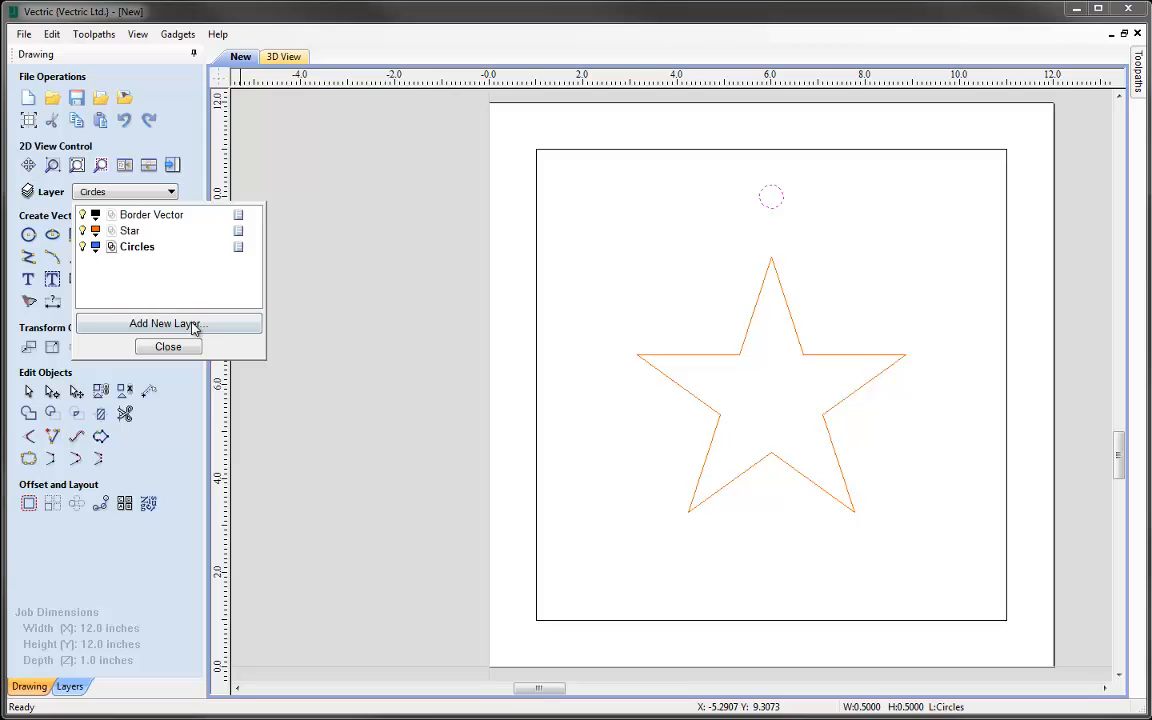
left_click(176, 346)
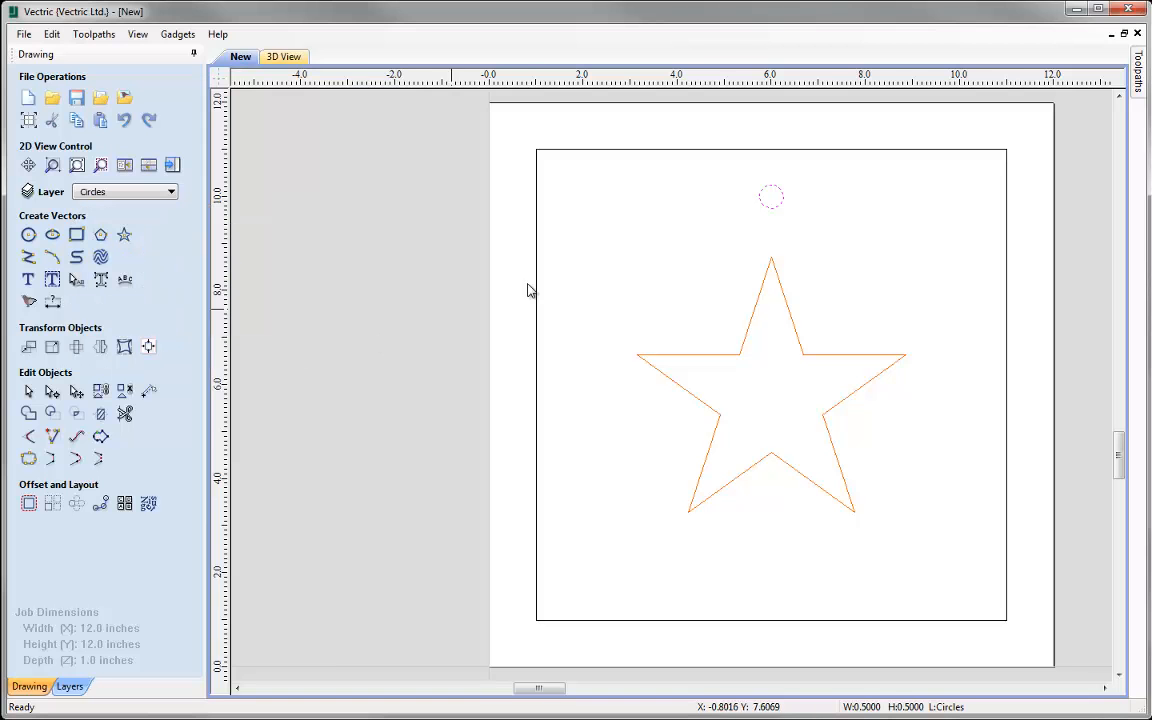
left_click(578, 252)
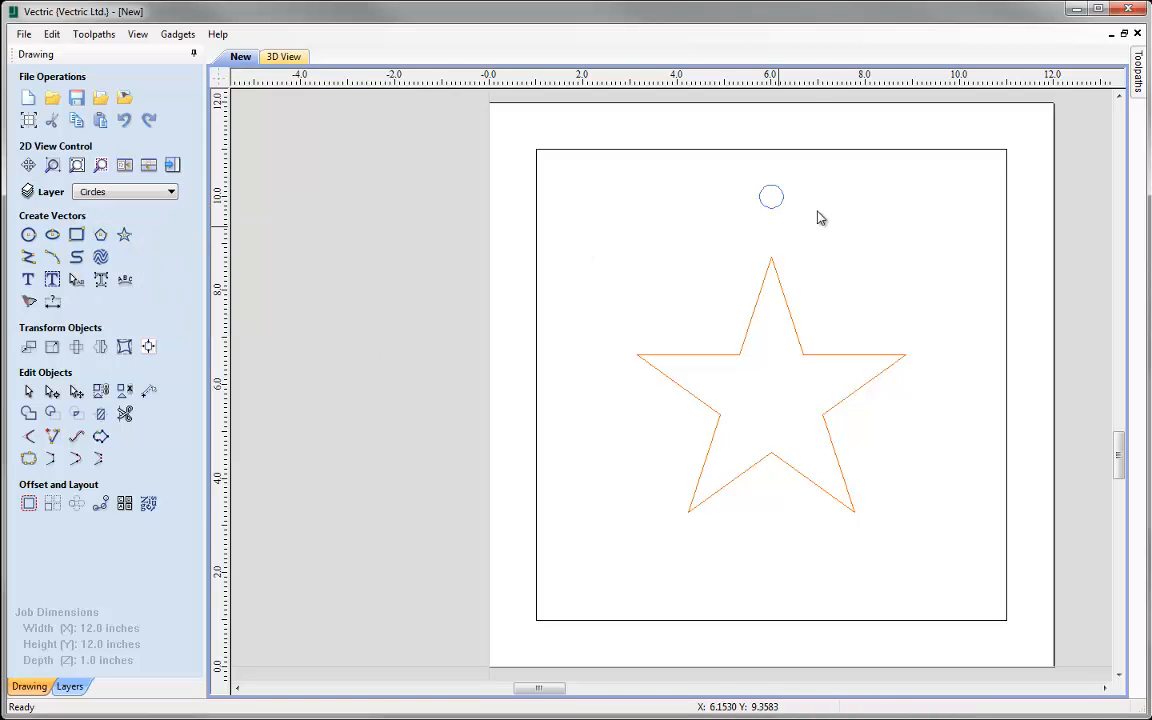
scroll(815, 168, "up", 4)
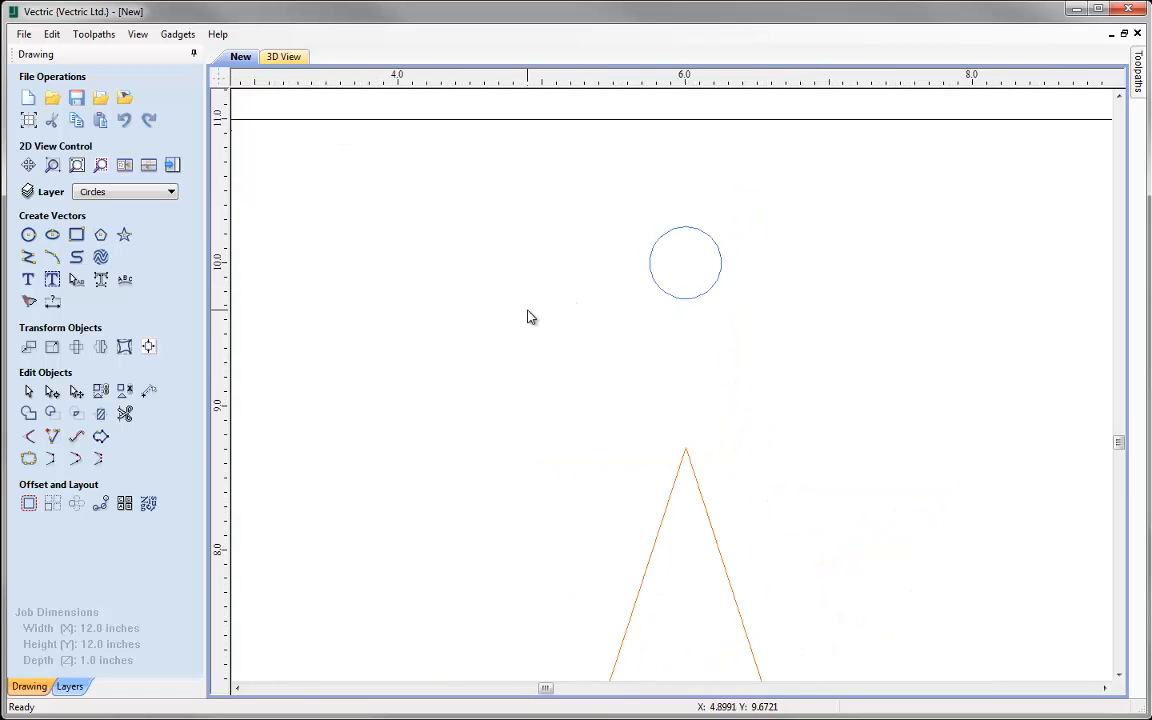
key("F6")
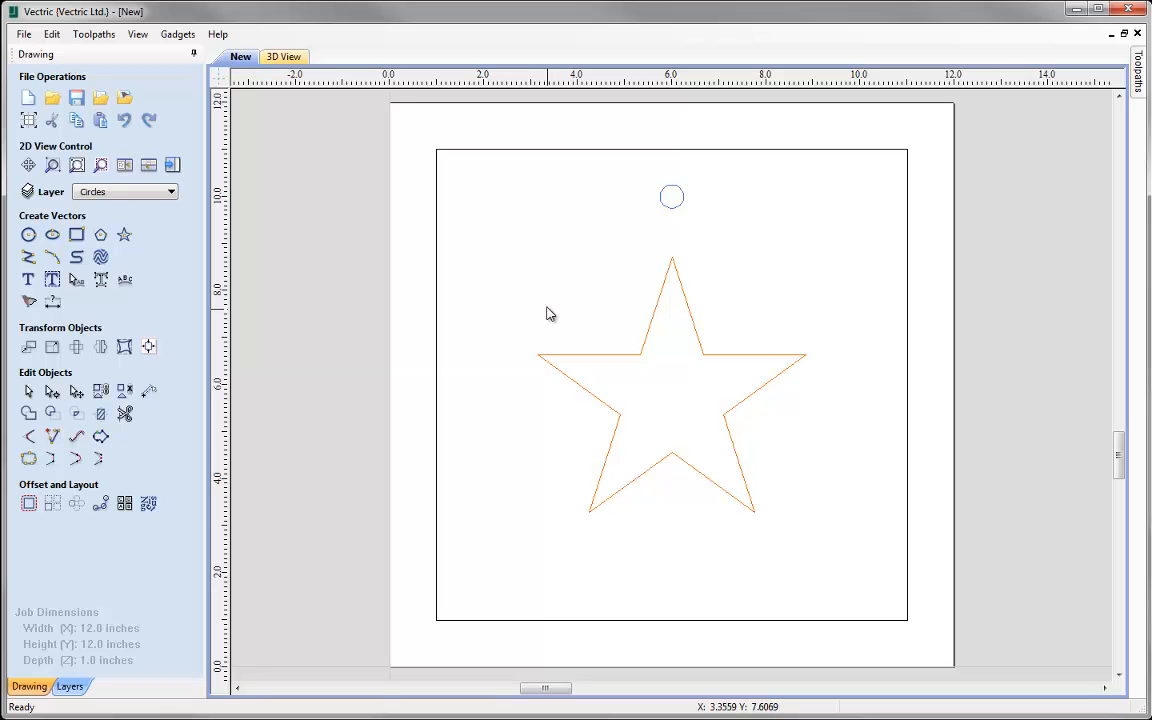
Make Star the active layer and look at its layer options
left_click(171, 191)
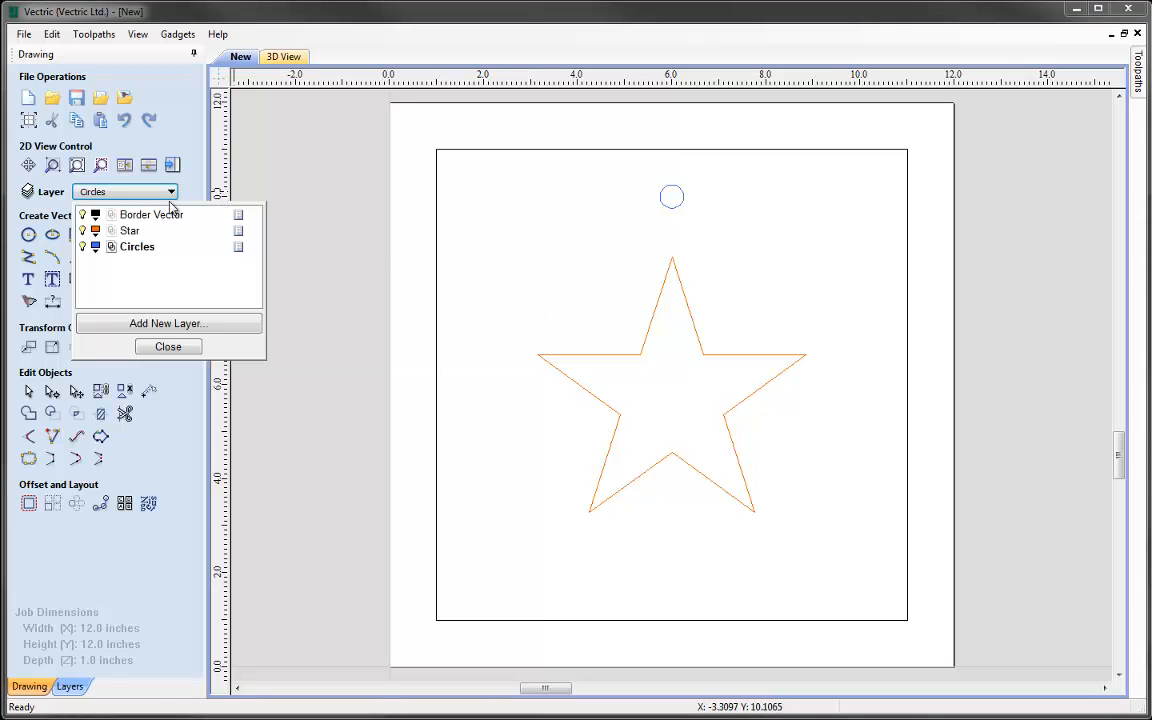
left_click(133, 231)
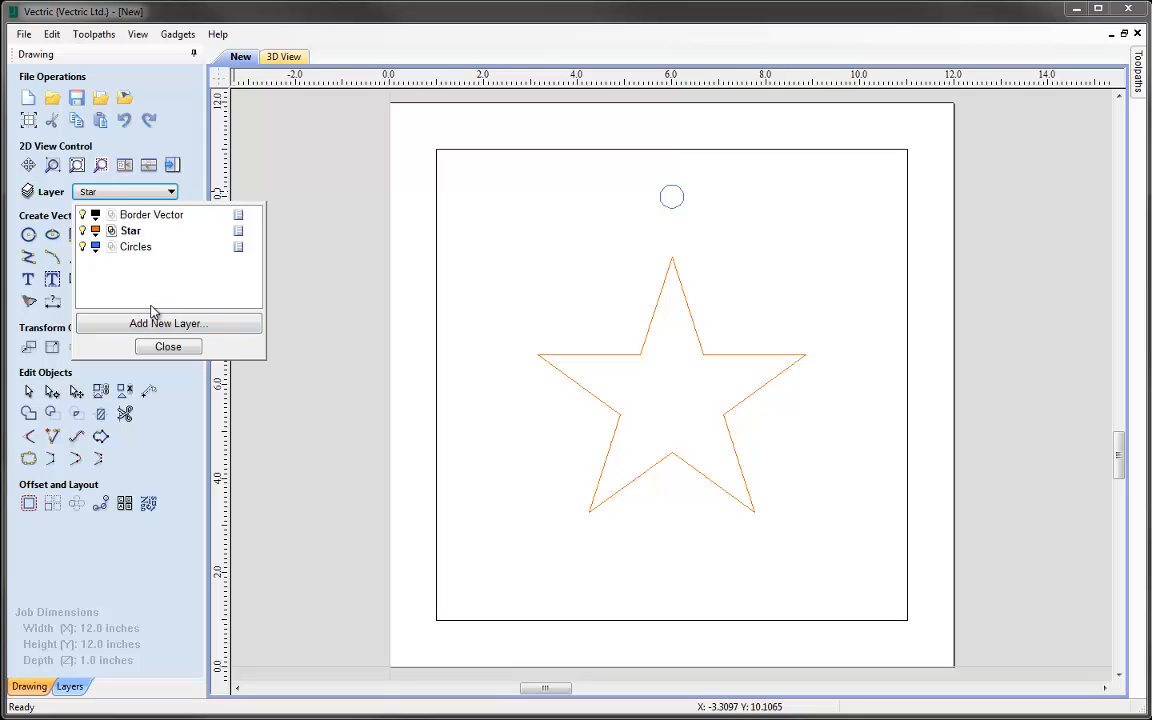
right_click(239, 232)
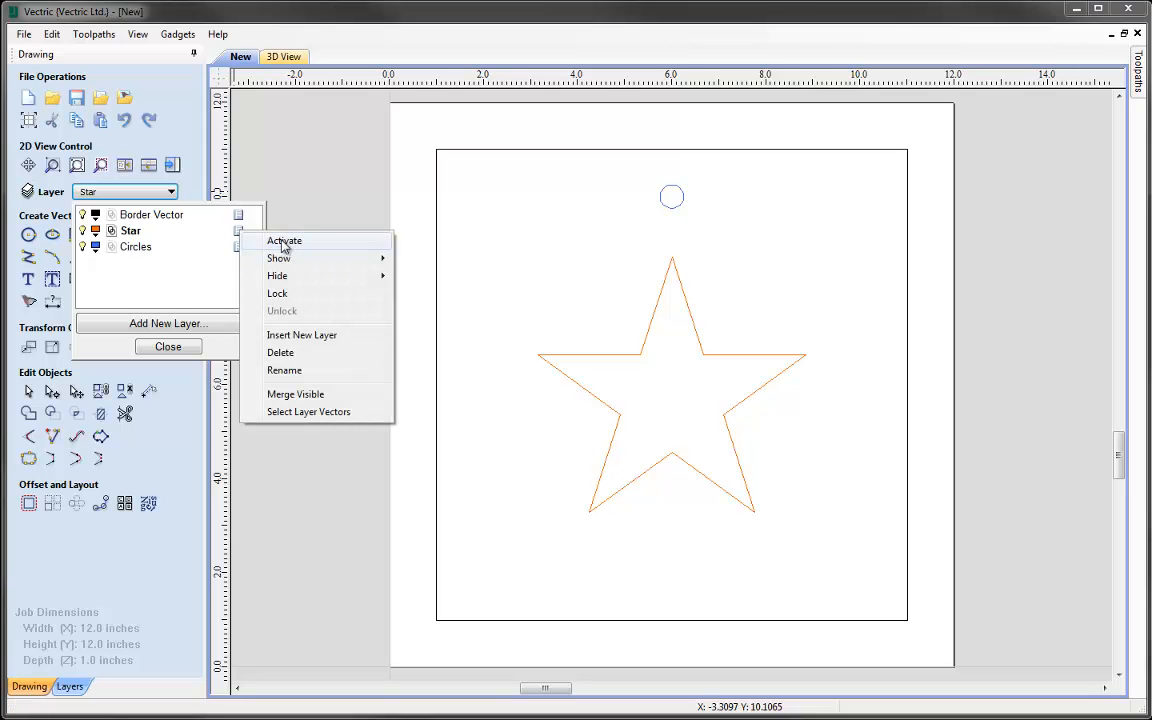
left_click(181, 250)
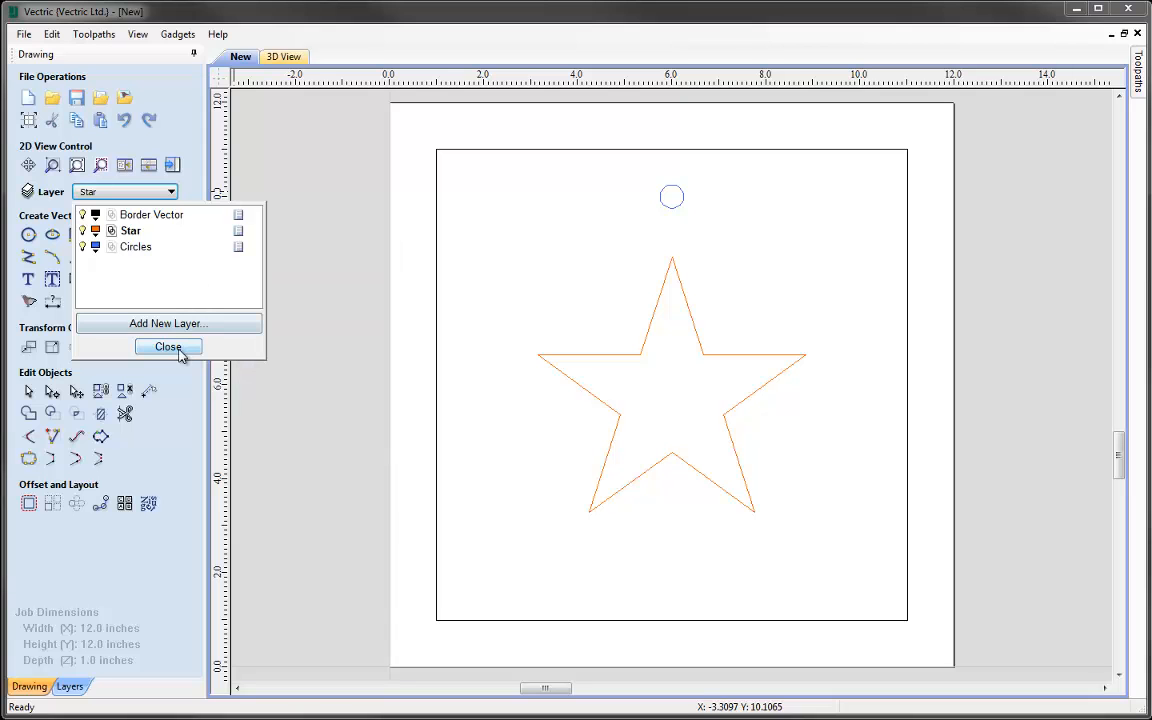
left_click(168, 347)
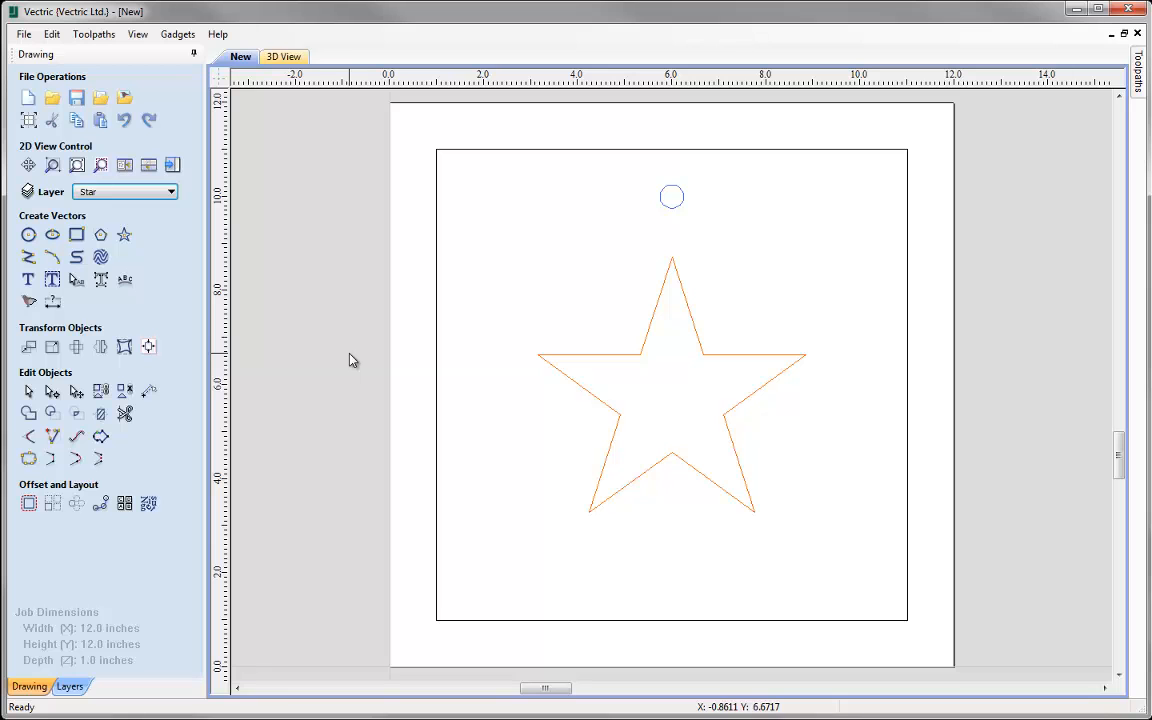
Create a grouped circular copy of the circle with 20 items about rotation centre X 6, Y 6 over a total angle of 360
left_click(671, 207)
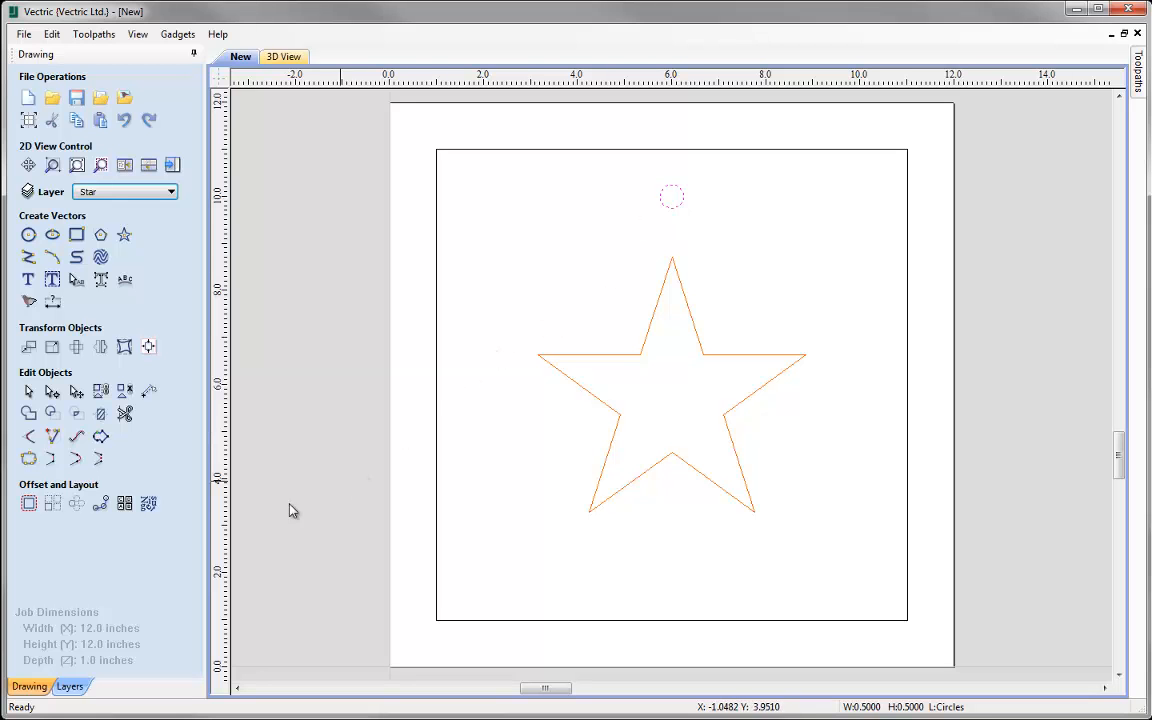
left_click(77, 505)
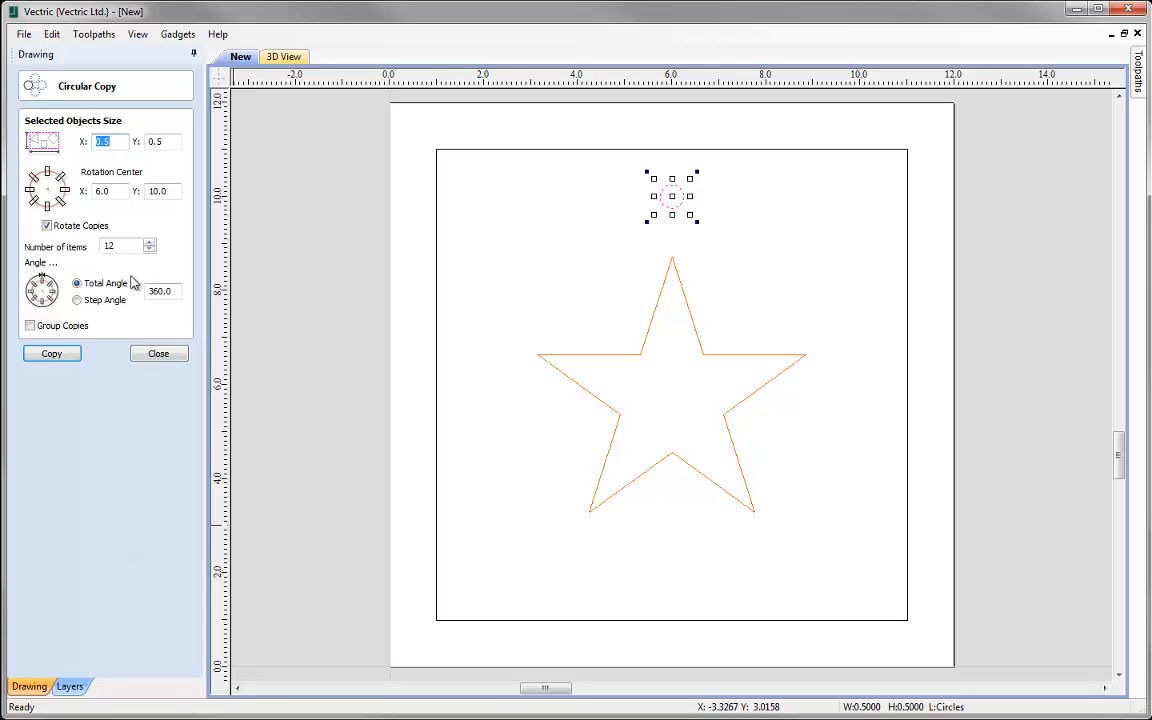
left_click(100, 190)
type("6")
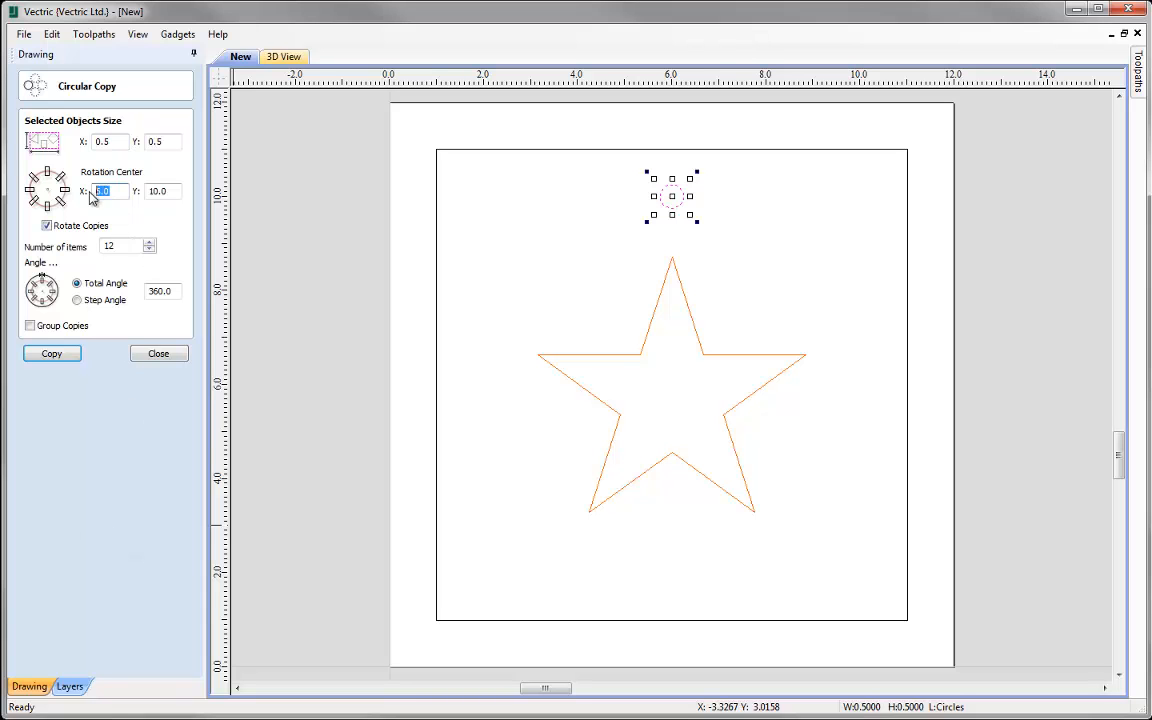
left_click(150, 190)
double_click(150, 190)
type("6")
left_click_drag(121, 245, 37, 248)
type("2")
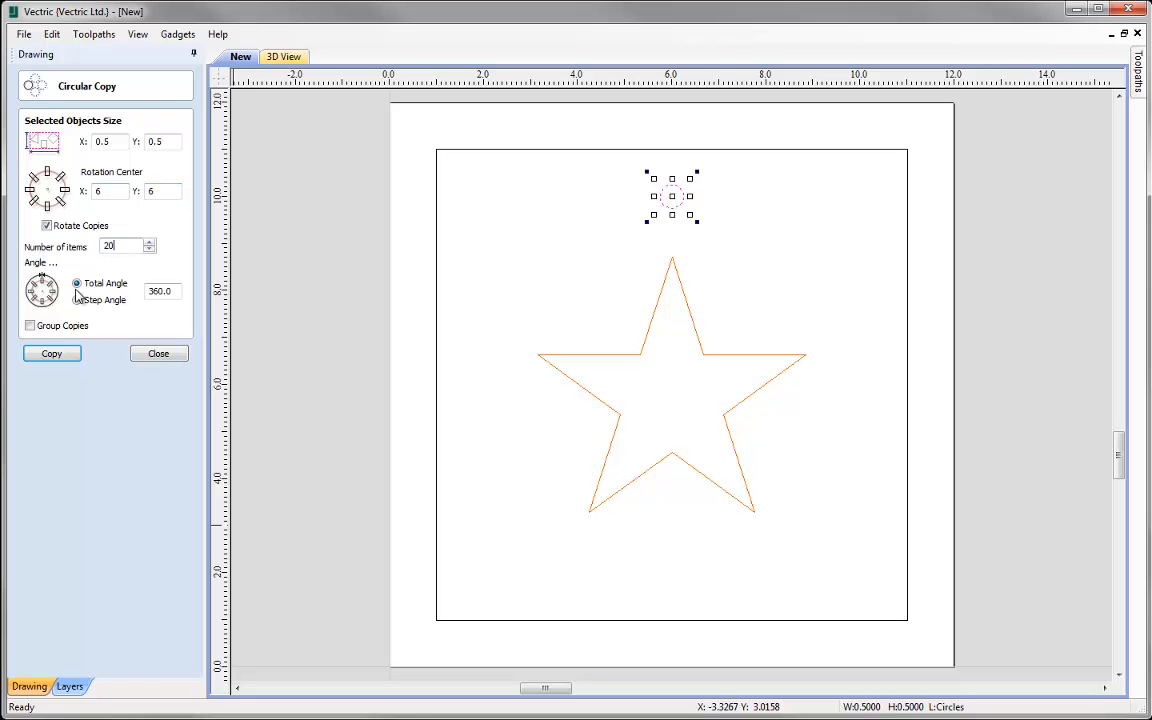
left_click(31, 327)
left_click(51, 356)
left_click(147, 358)
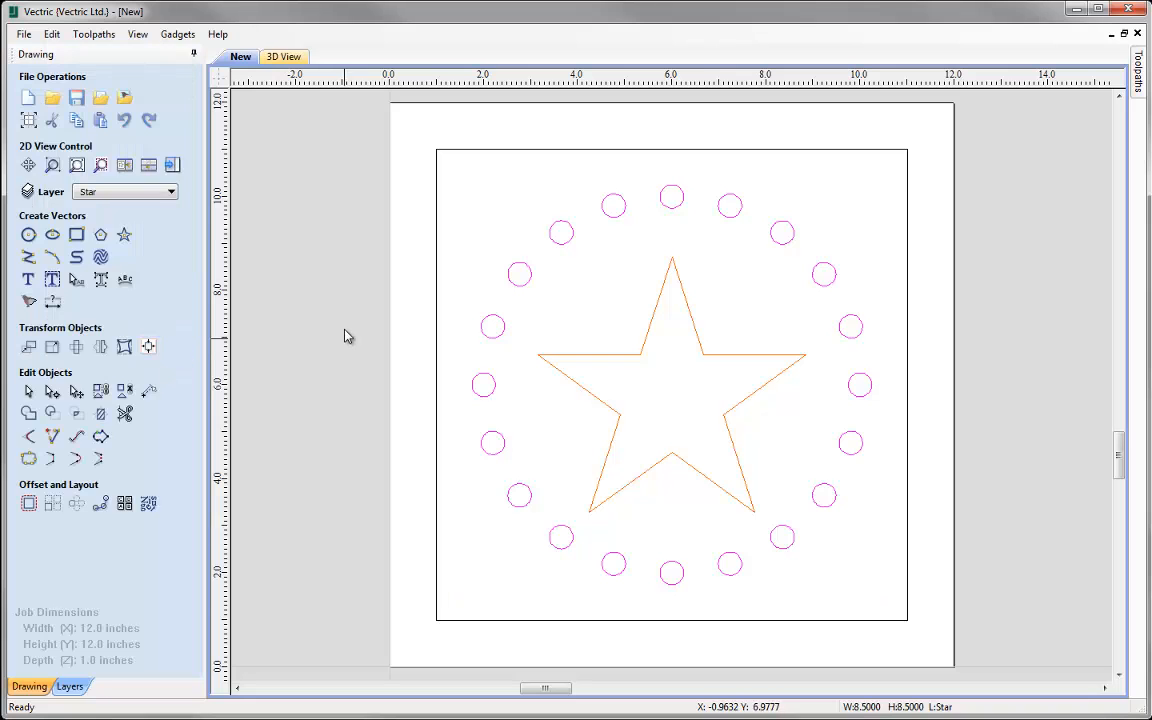
left_click(337, 380)
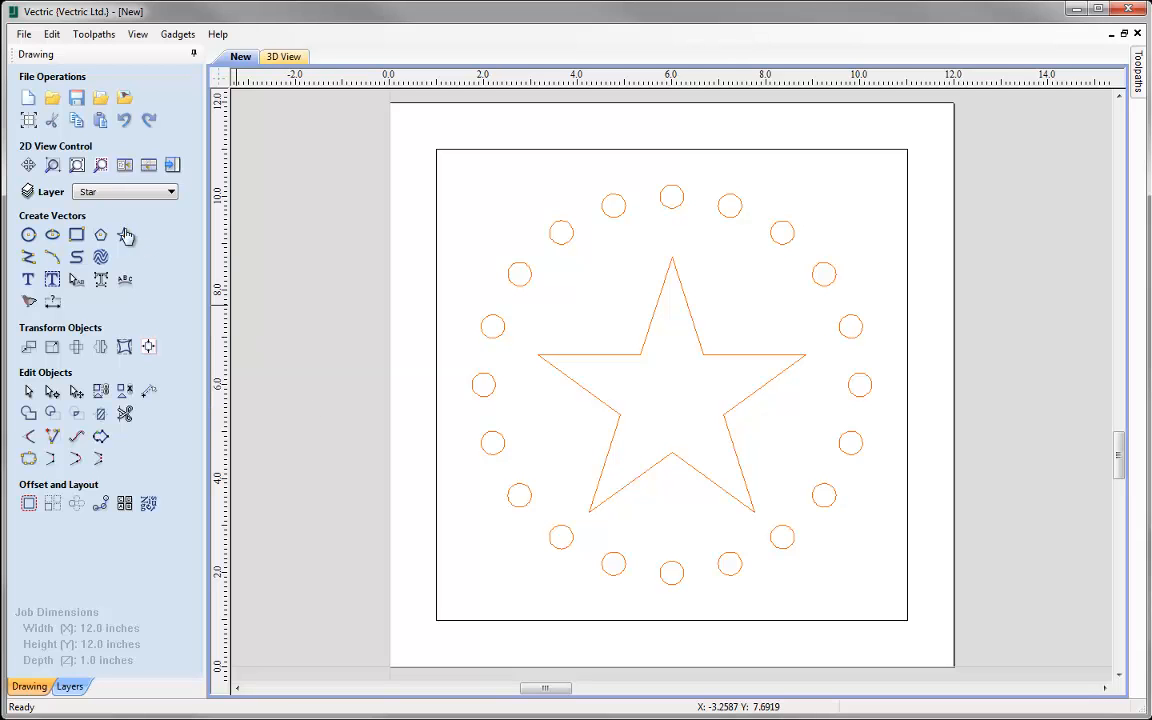
Ungroup the ring of circles back onto their original object layers and review the layer list
left_click(493, 337)
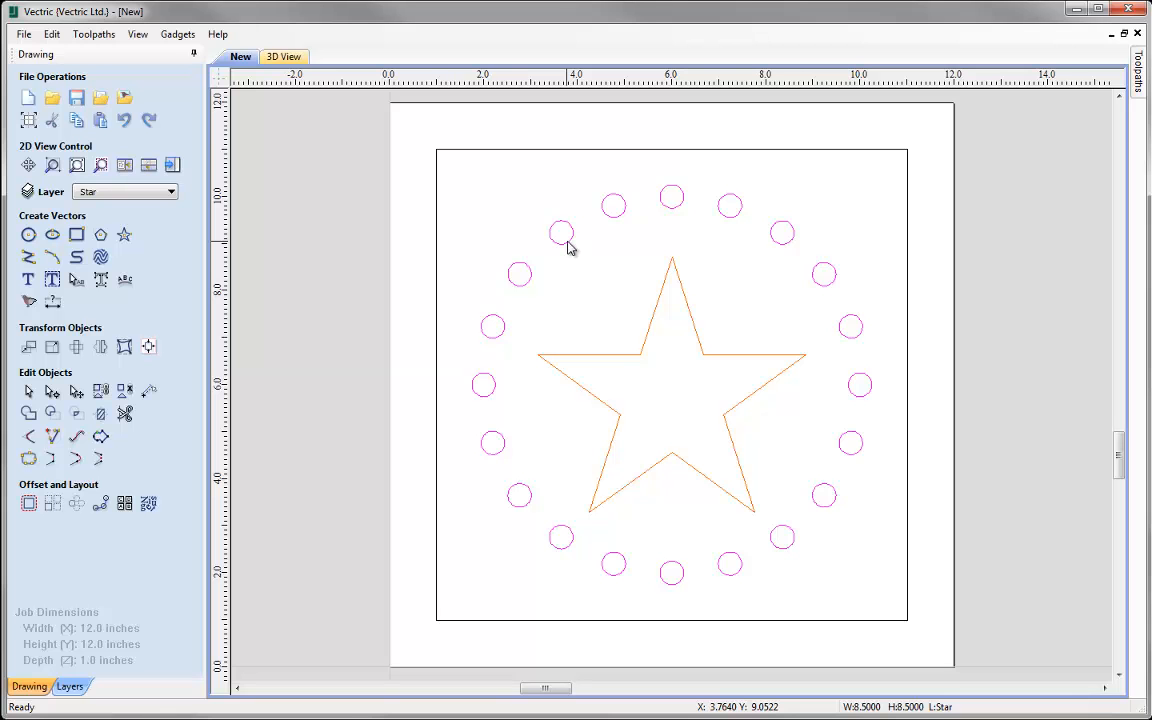
right_click(573, 196)
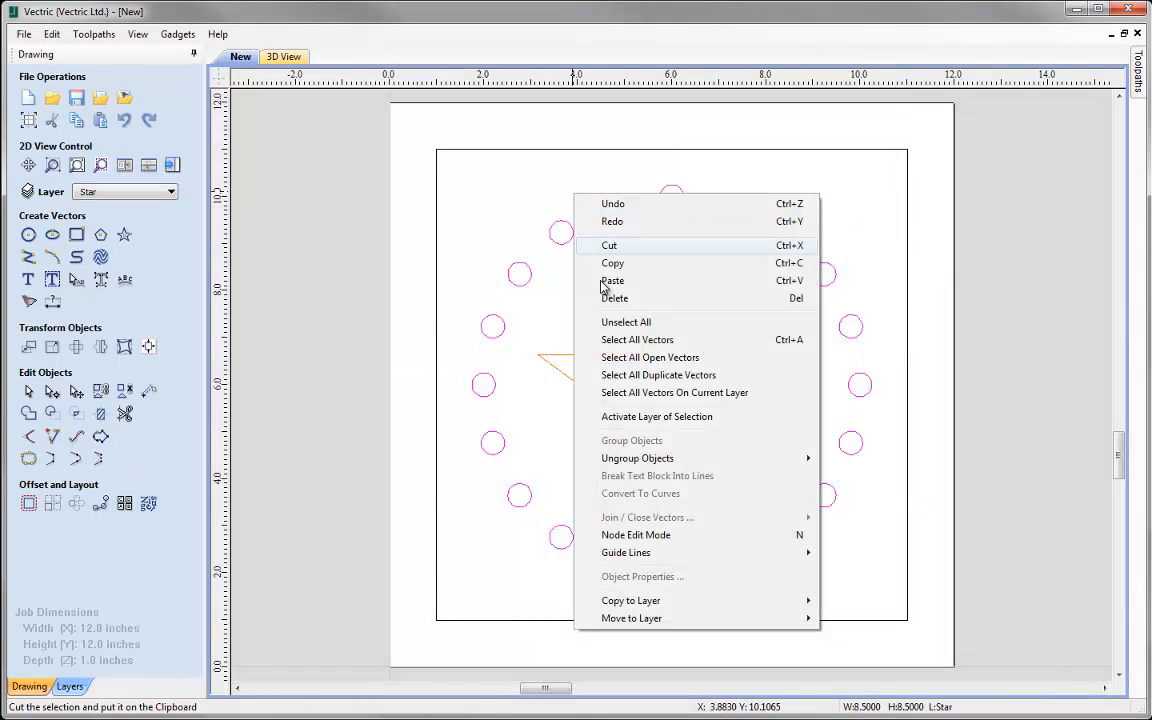
mouse_move(609, 461)
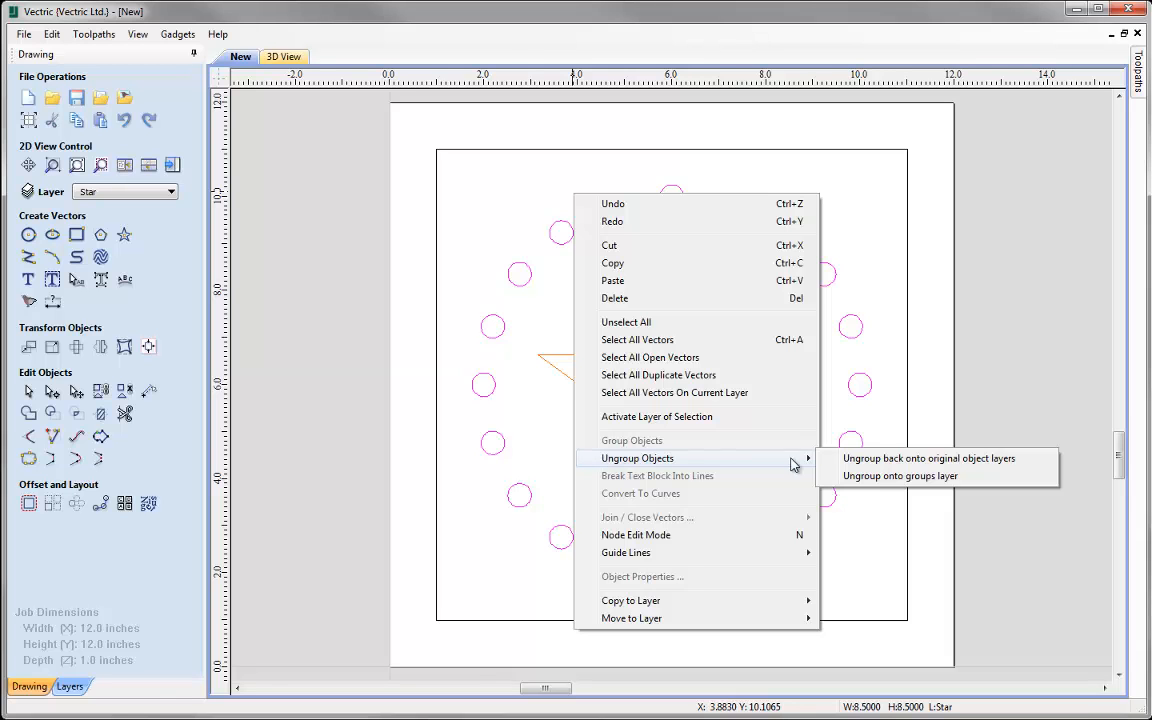
left_click(993, 460)
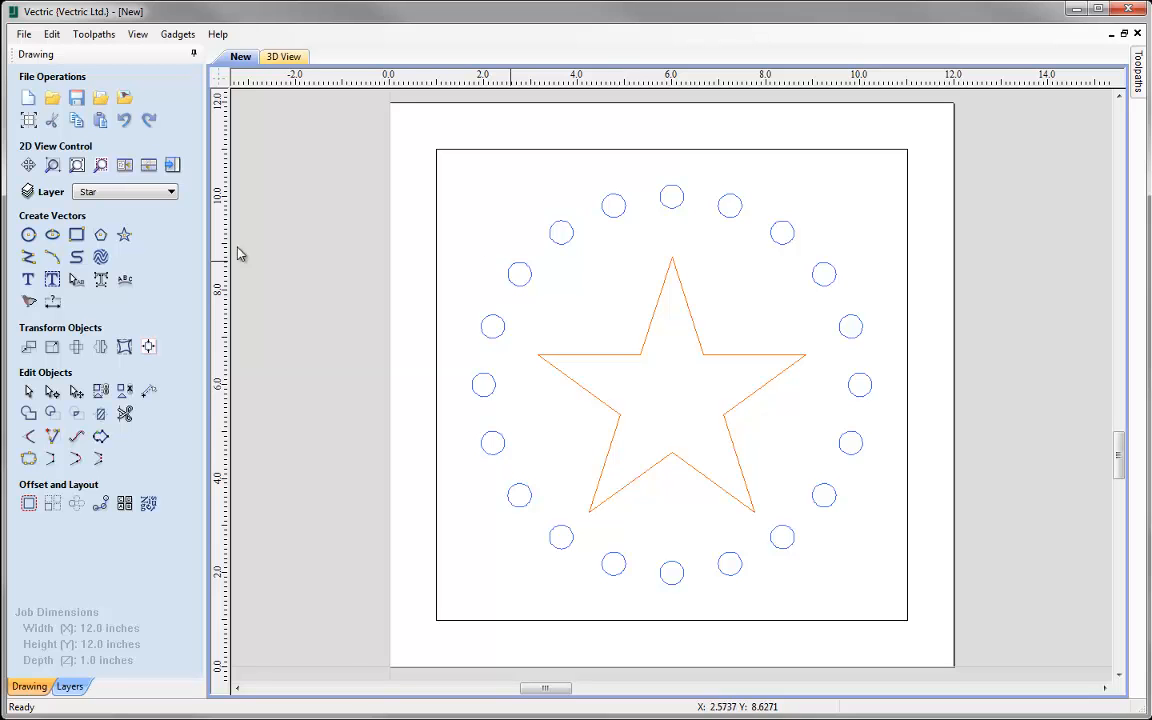
left_click(145, 190)
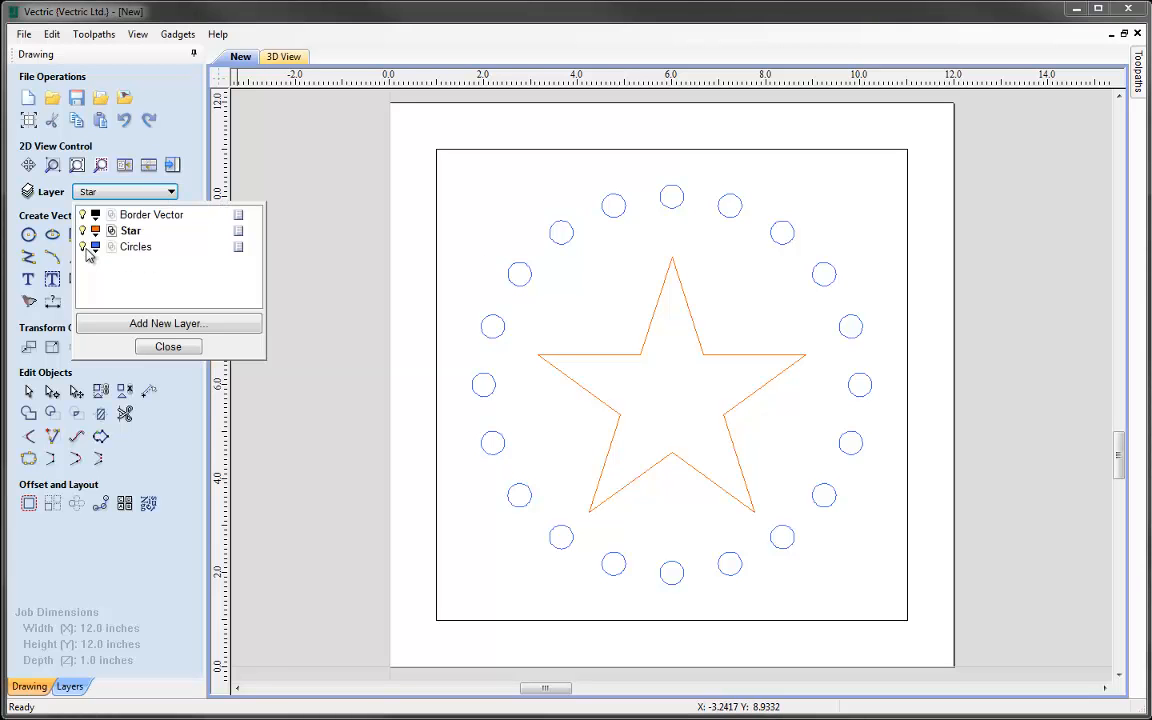
left_click(168, 346)
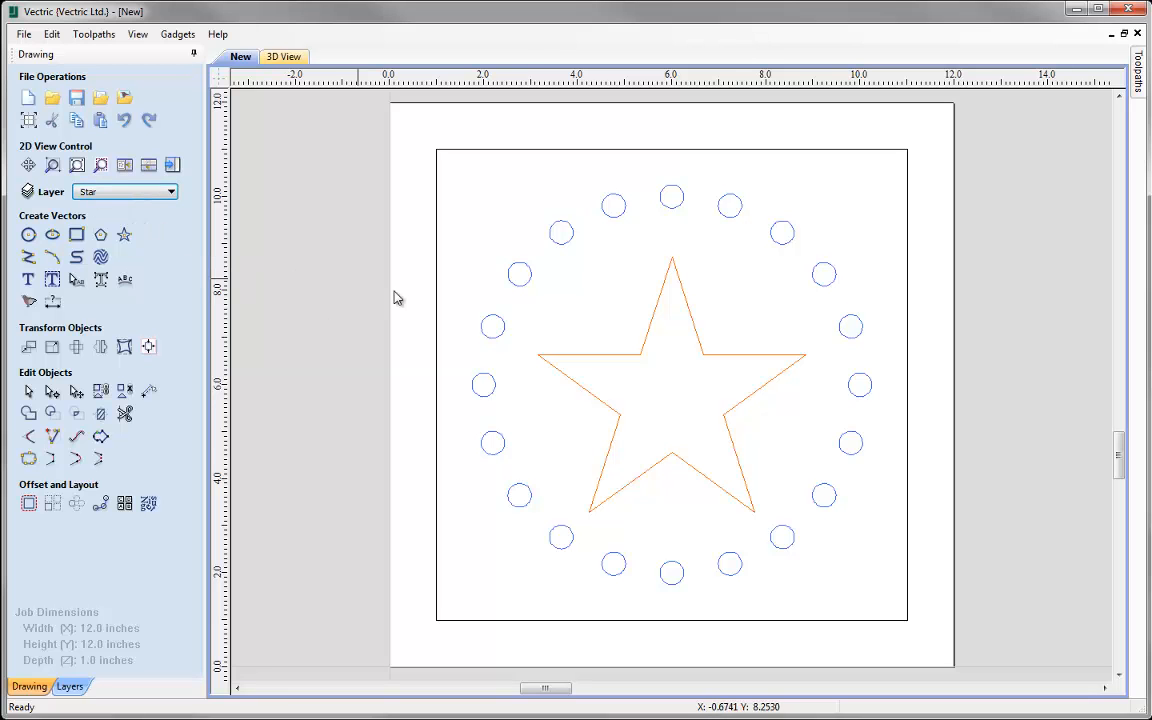
Offset the square border outwards by 0.25 inches with sharp offset corners while Star is the active layer
left_click(437, 327)
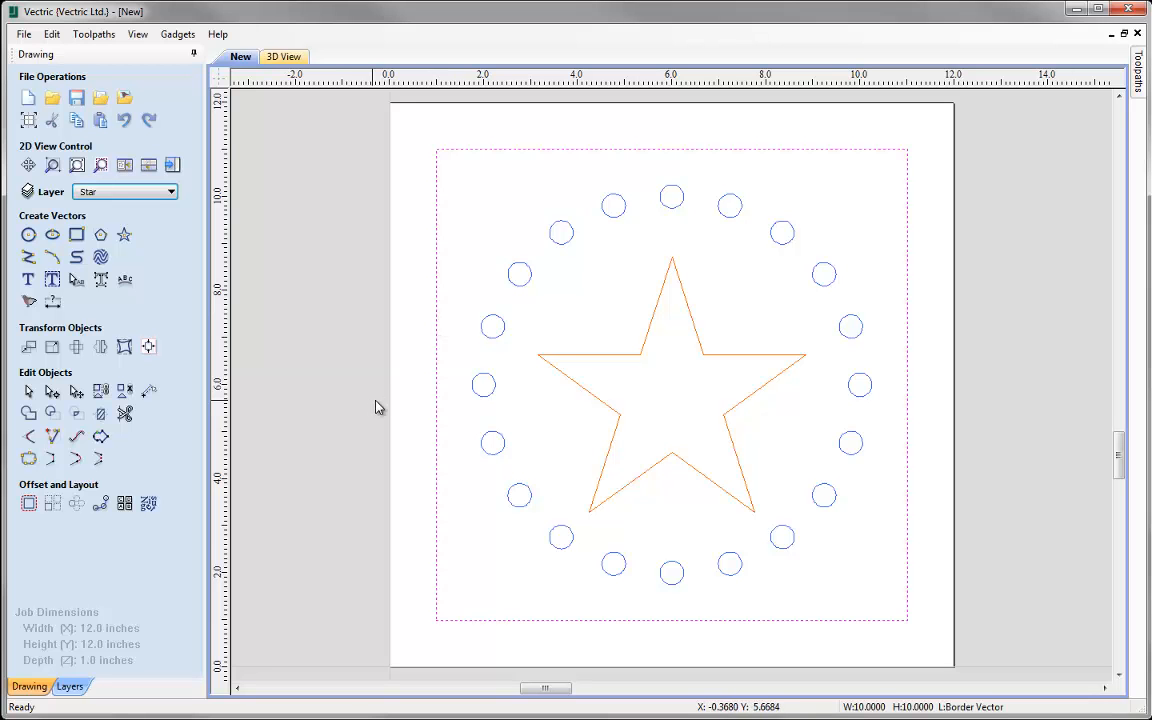
left_click(29, 505)
left_click(65, 126)
left_click_drag(105, 214, 50, 214)
type("0.25")
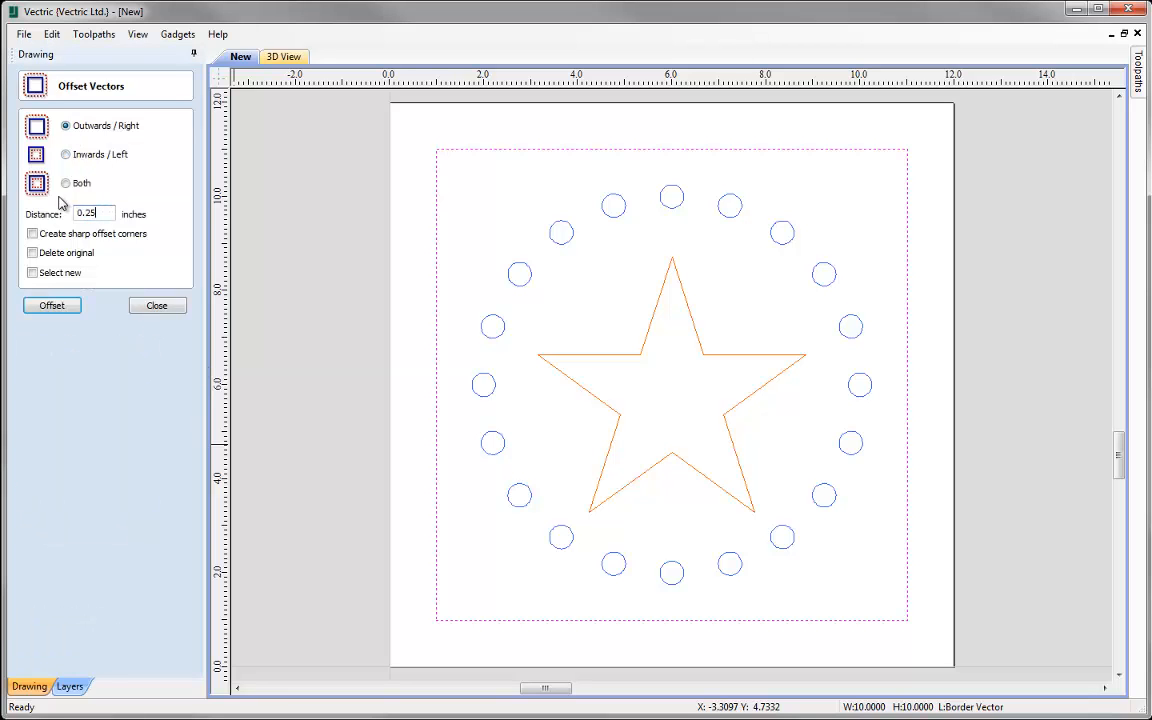
left_click(32, 233)
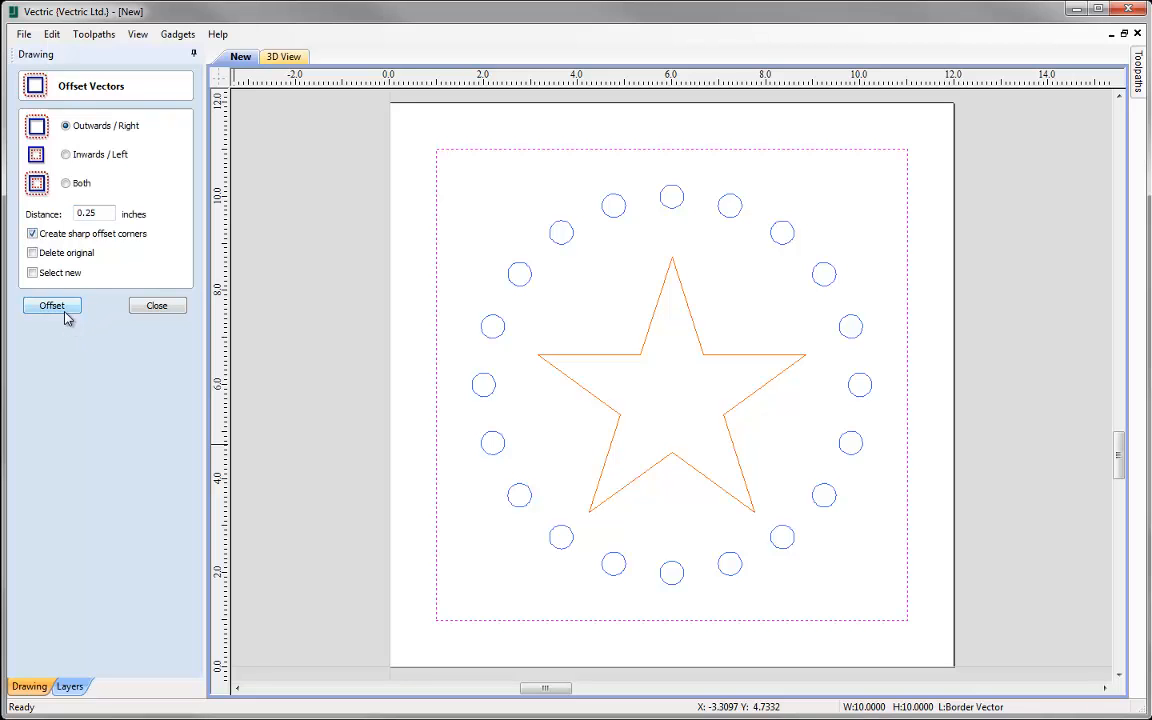
left_click(64, 310)
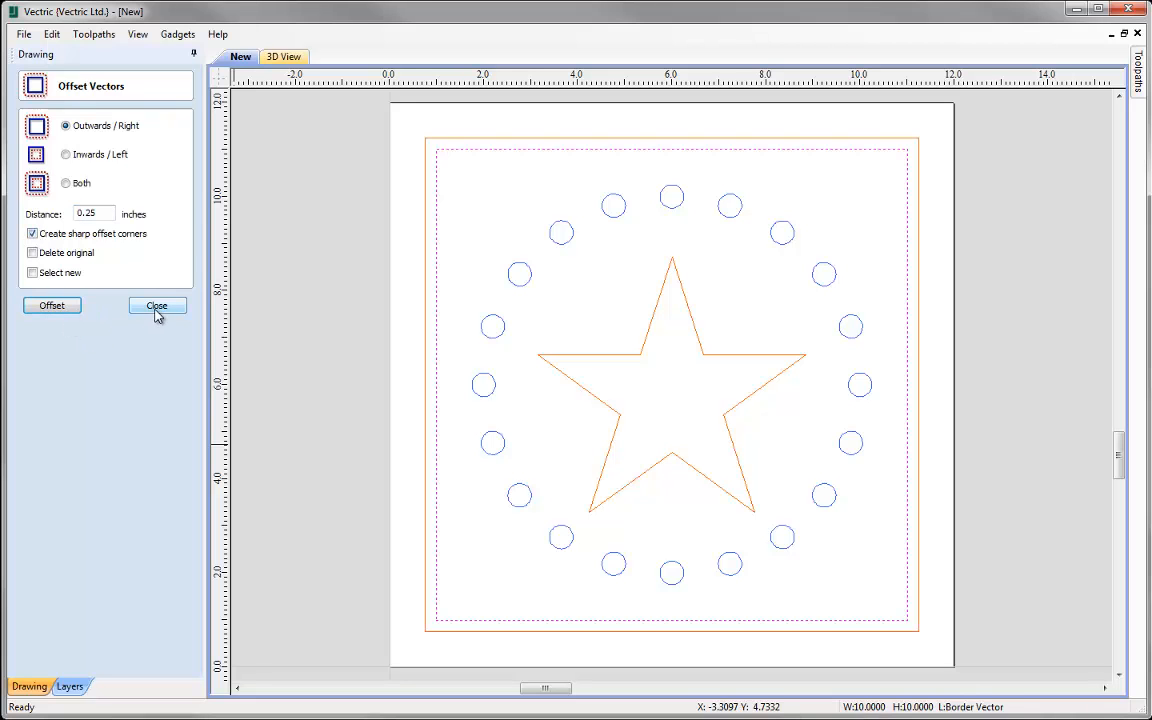
Close the offset form and review the layer list to check which layer is active
left_click(156, 309)
left_click(348, 333)
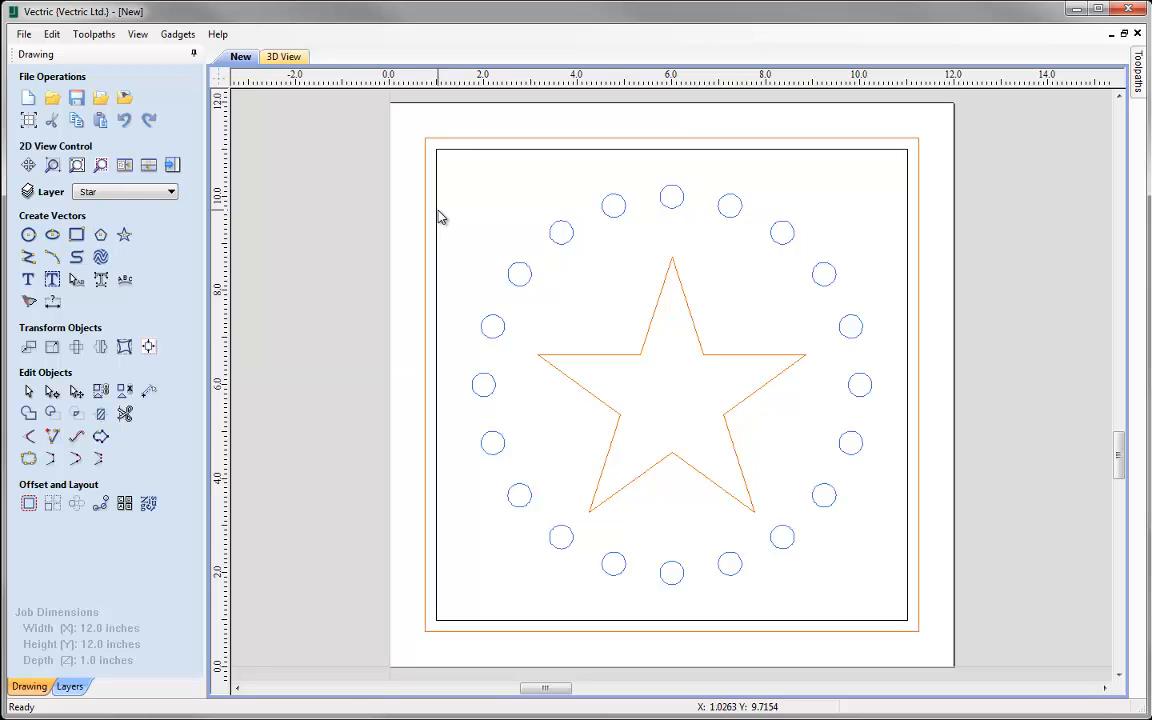
left_click(152, 190)
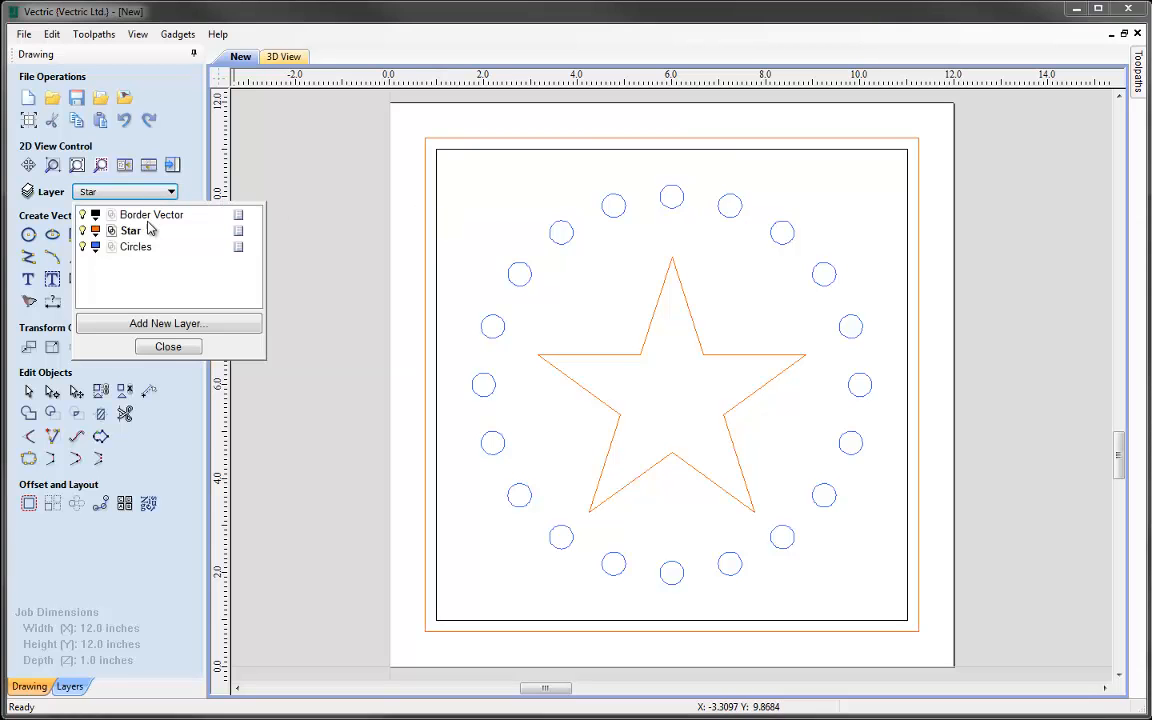
left_click(170, 347)
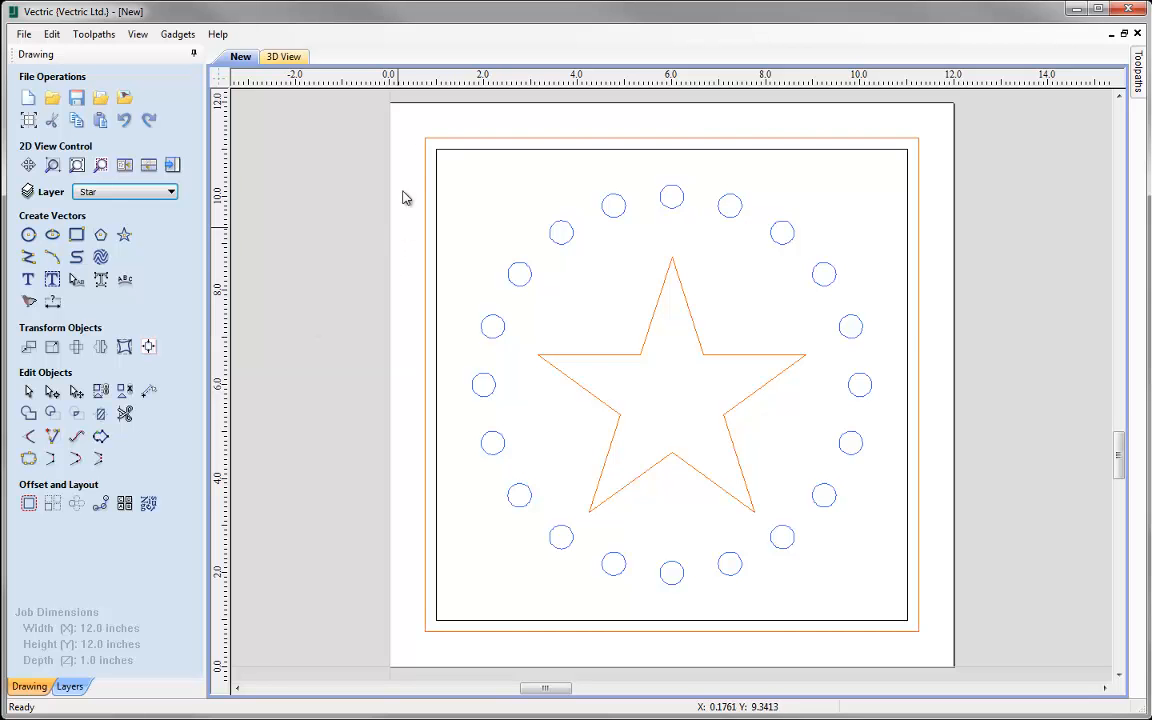
Move the outer offset square to the Border Vector layer and deselect it
left_click(430, 142)
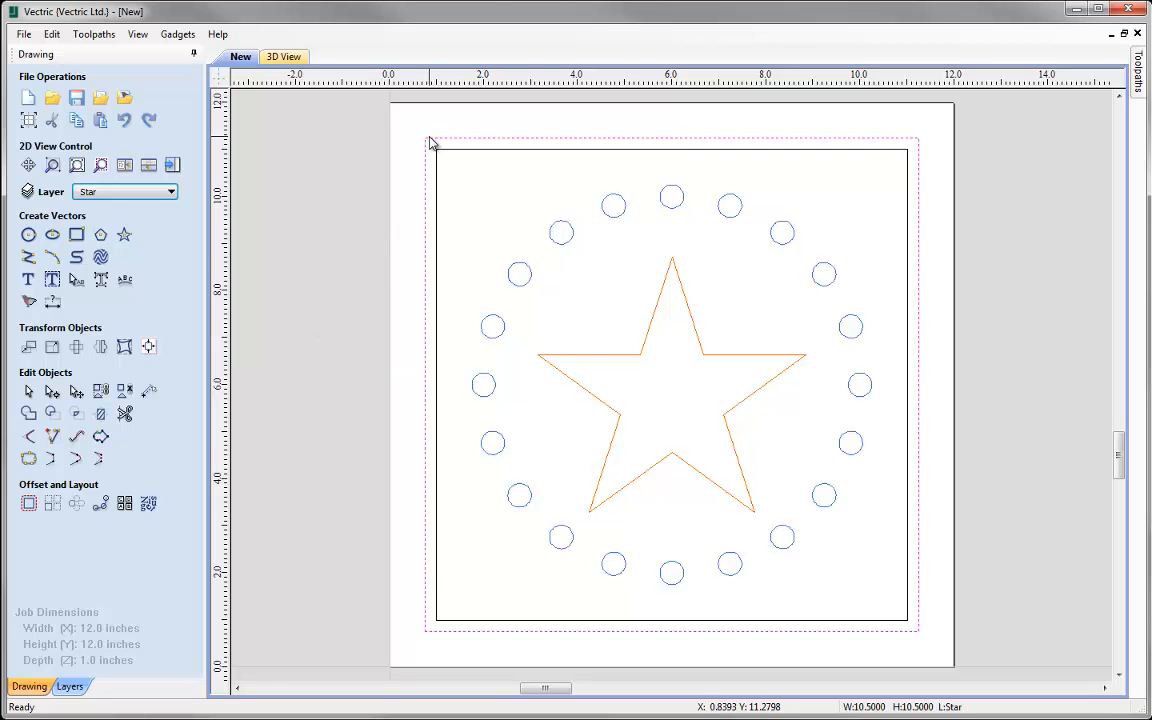
right_click(430, 142)
mouse_move(563, 567)
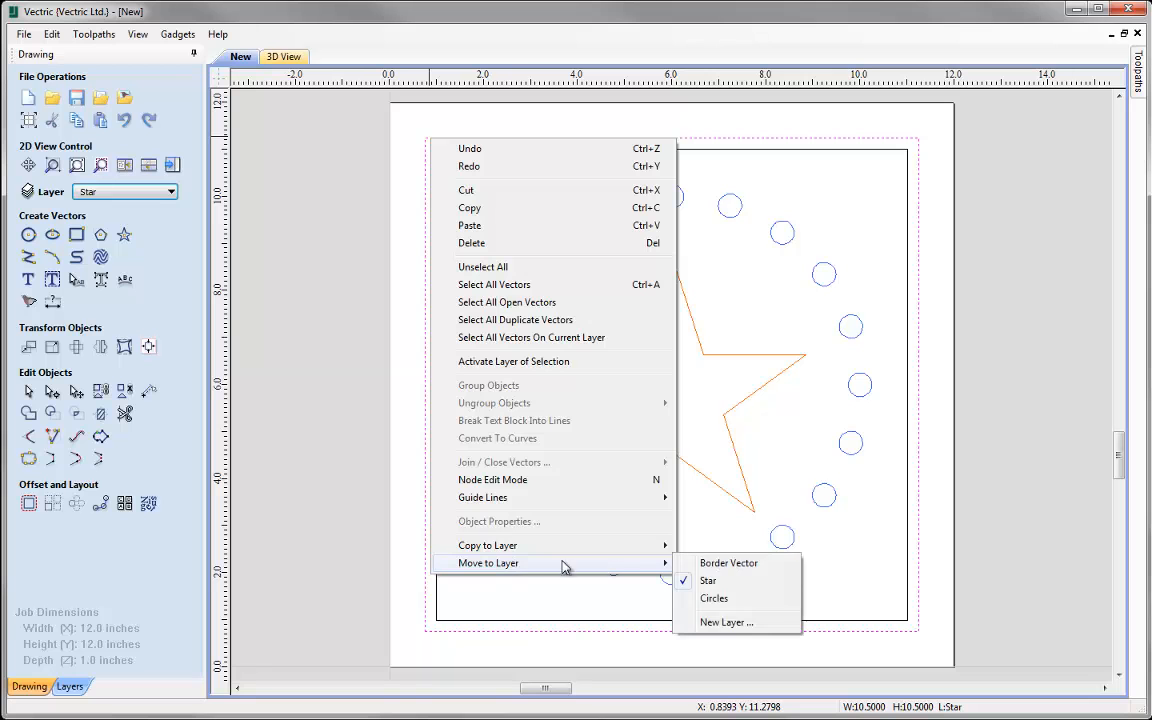
left_click(712, 564)
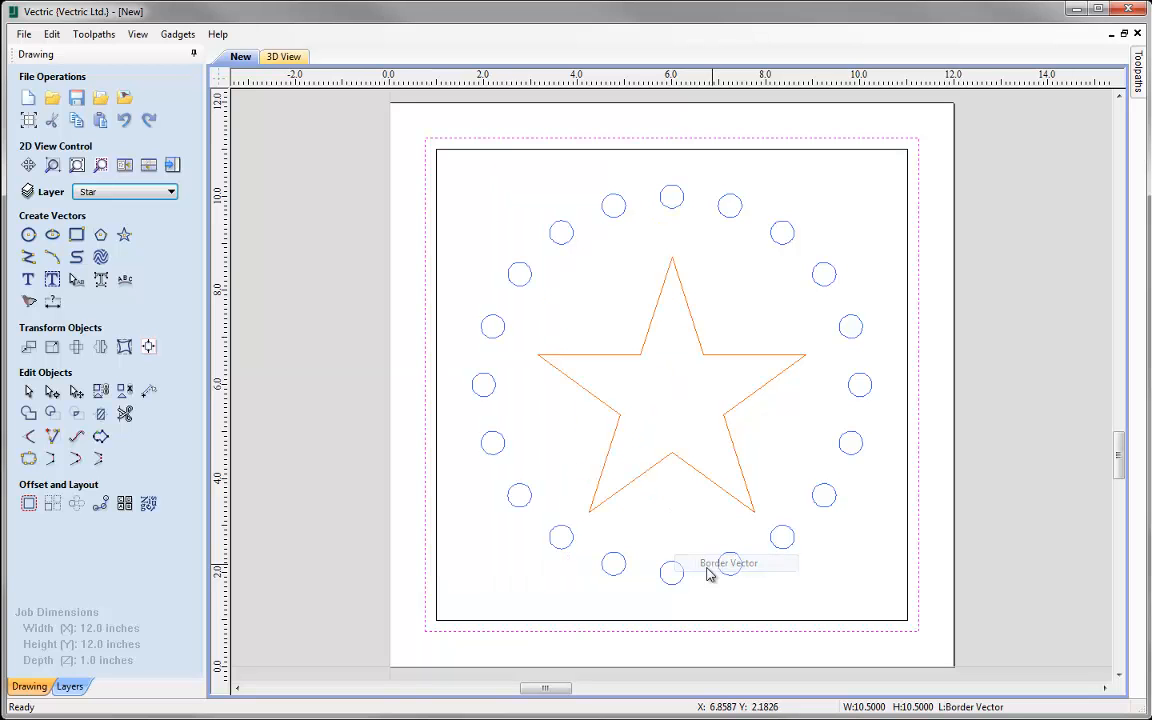
left_click(494, 521)
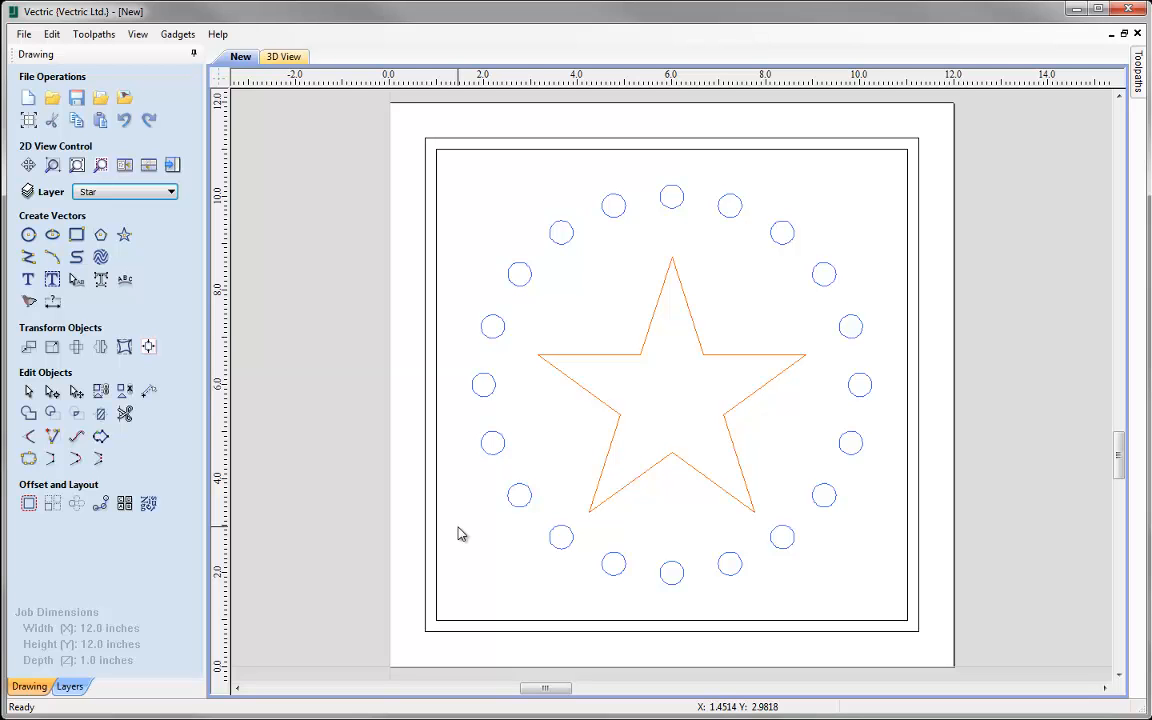
Reorder the Star layer to the end of the layer list, to the start, and back to second place
left_click(72, 686)
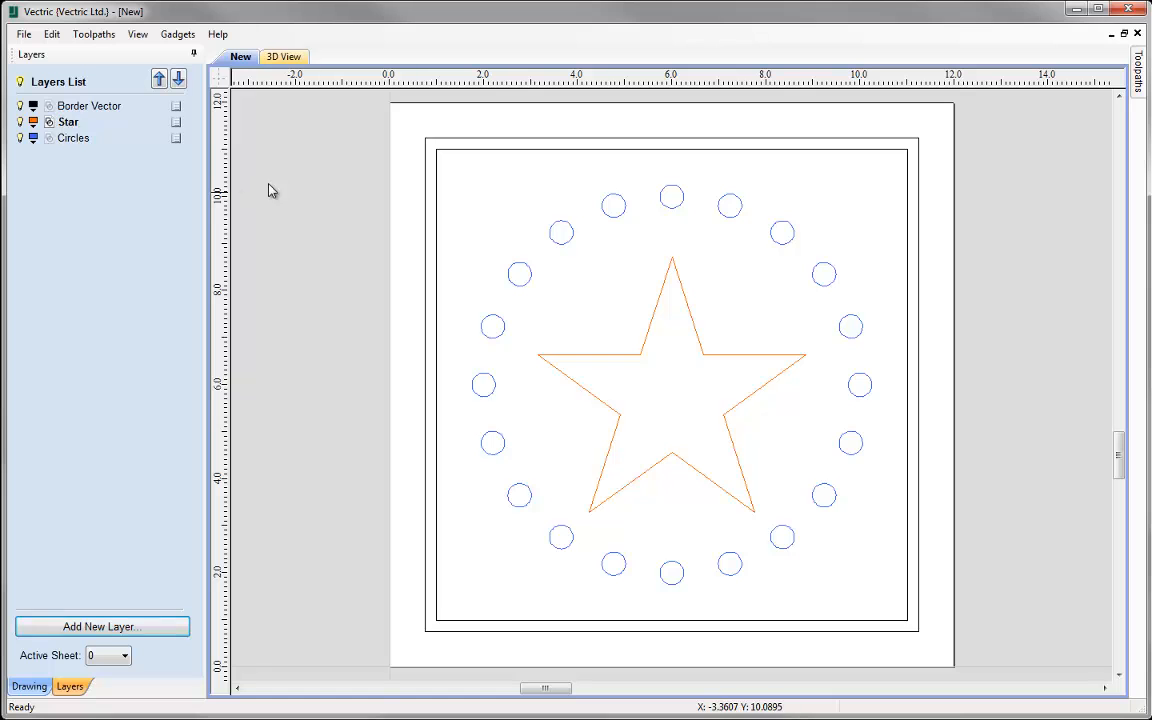
left_click(178, 79)
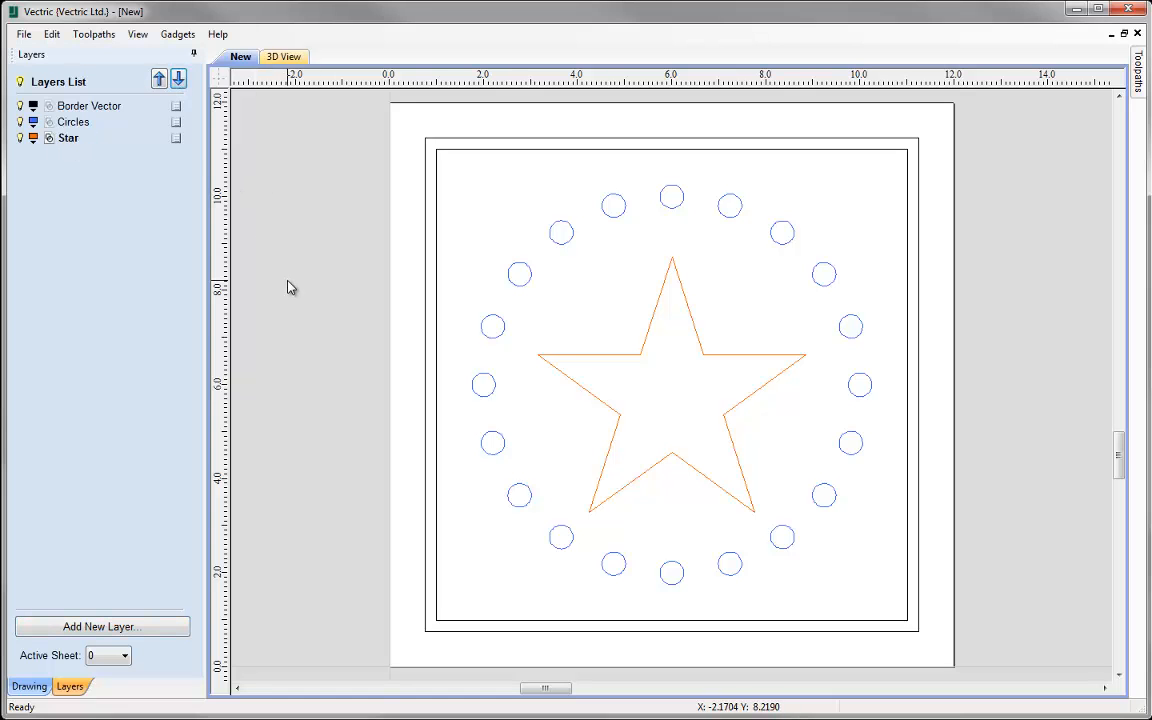
left_click(159, 79)
left_click(159, 79)
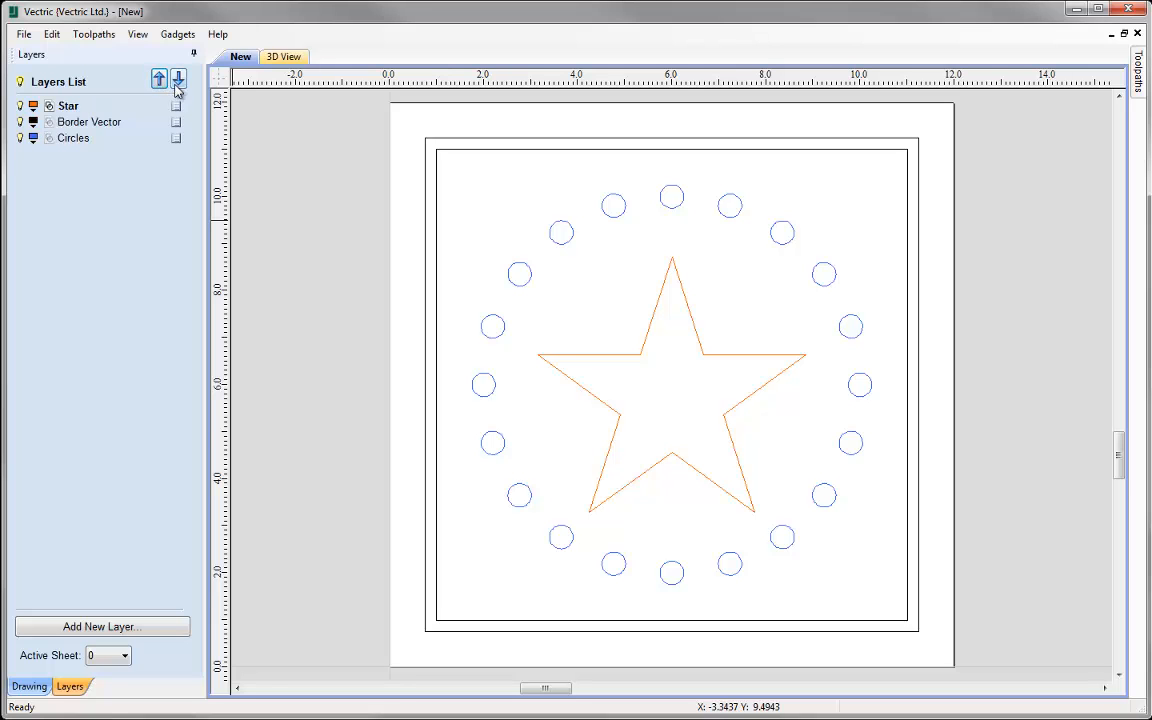
left_click(178, 84)
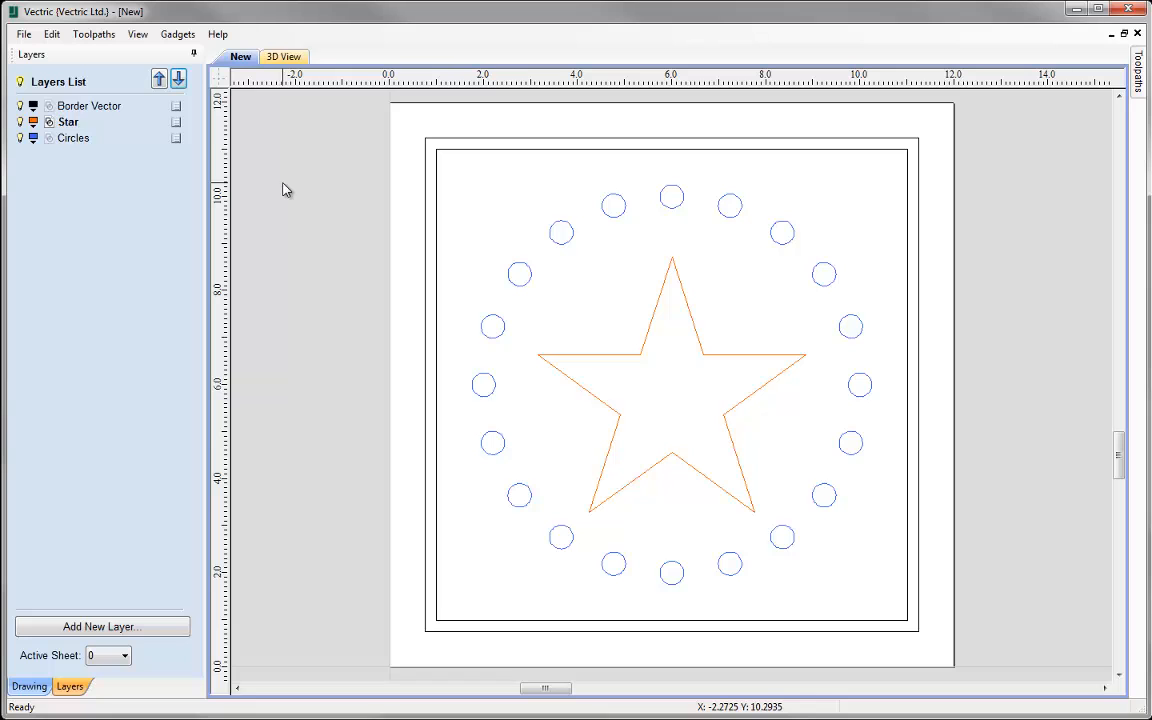
Make Border Vector the active layer and show only that layer
right_click(176, 113)
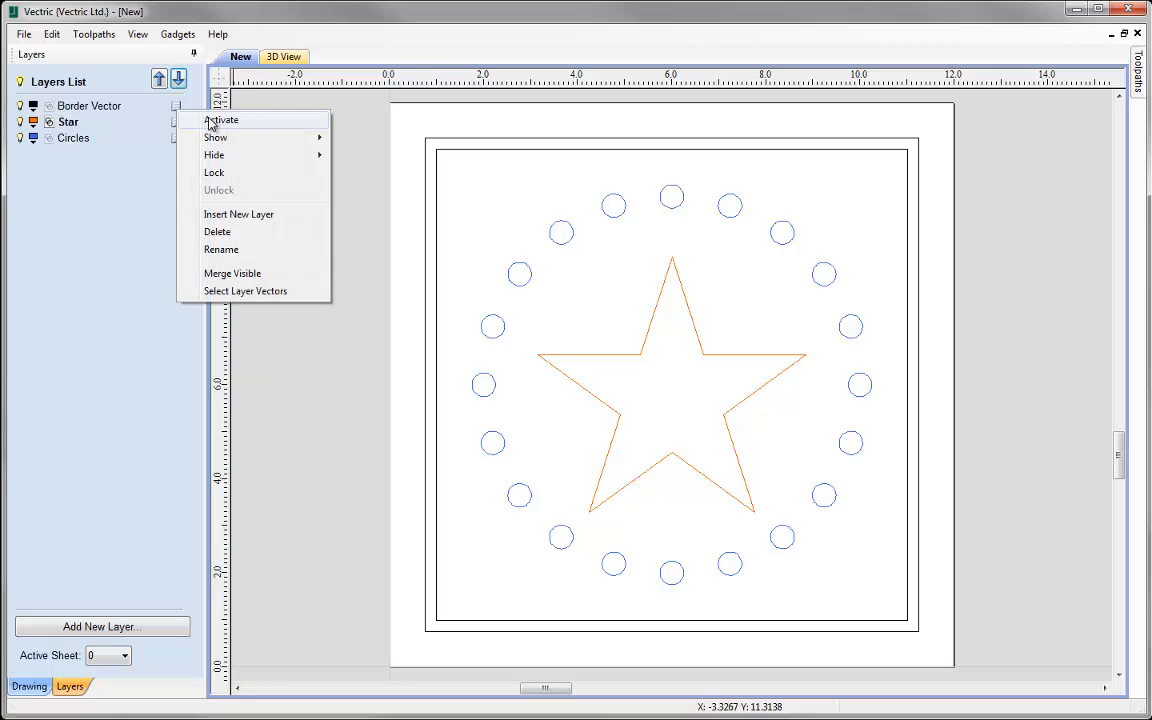
left_click(268, 124)
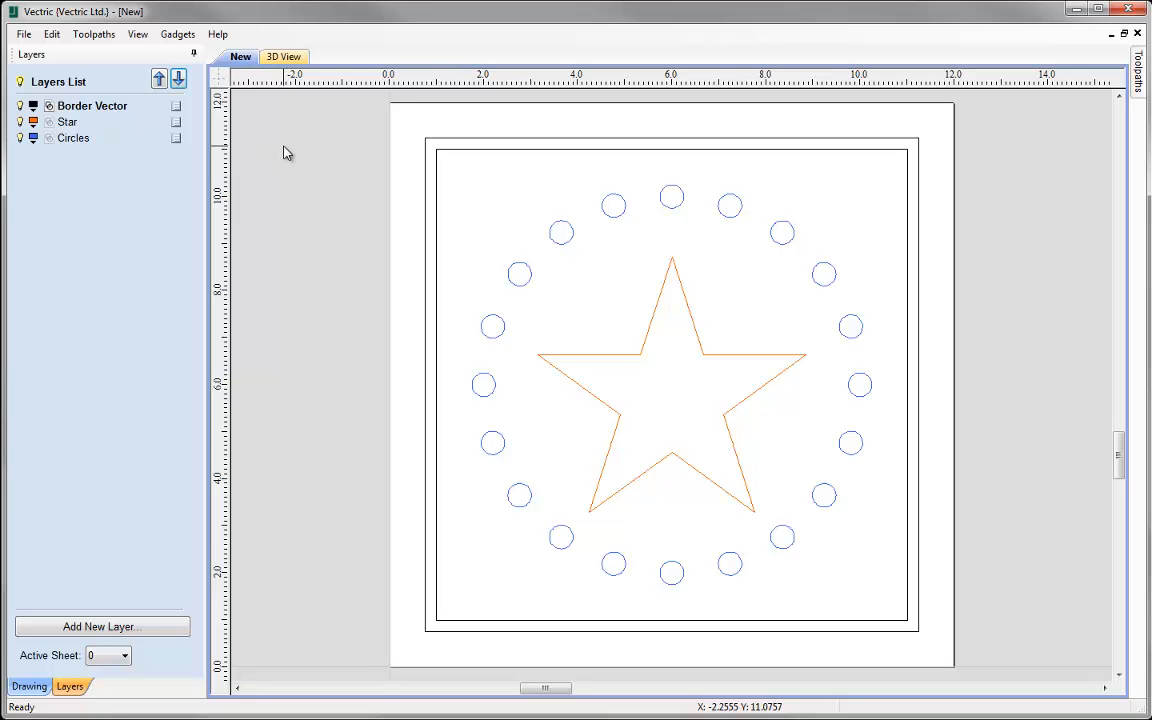
right_click(176, 106)
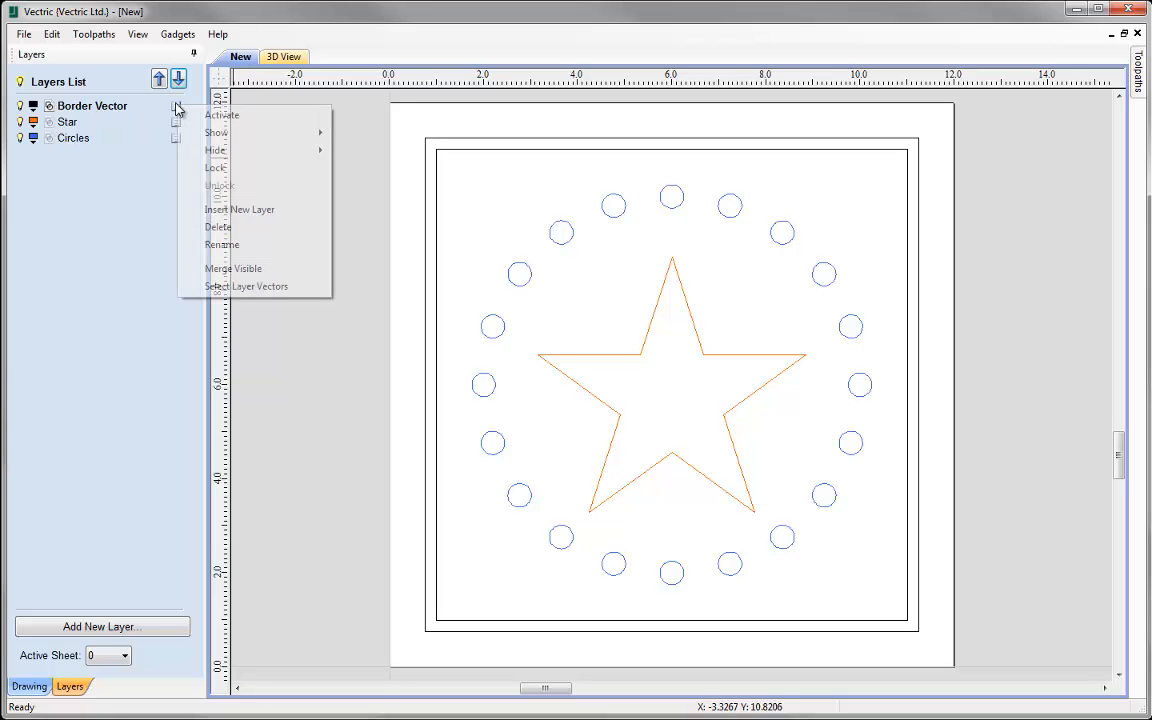
mouse_move(201, 133)
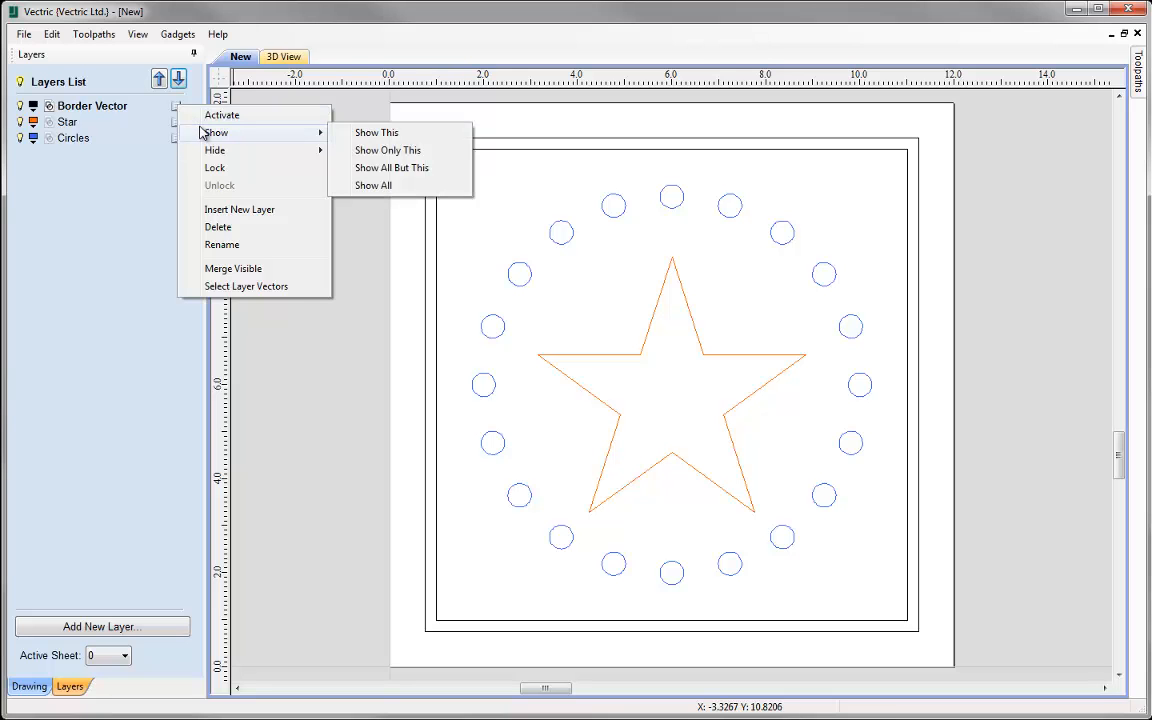
left_click(373, 156)
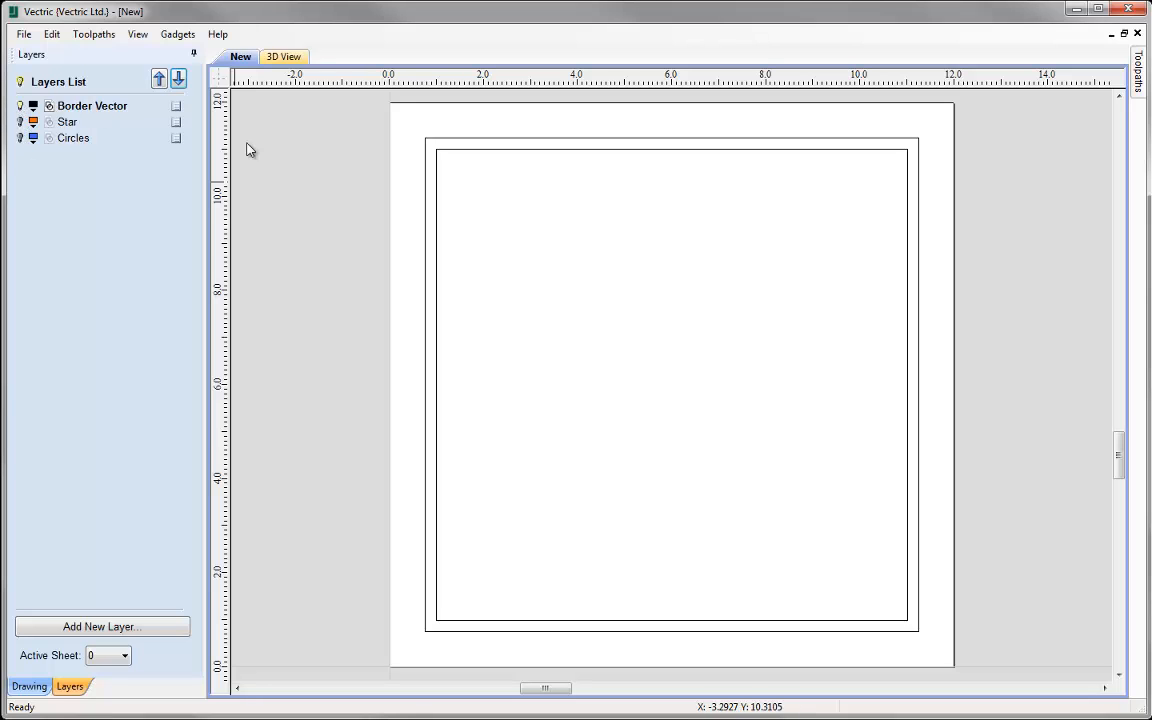
Hide the Border Vector layer and look at its Show options
right_click(178, 107)
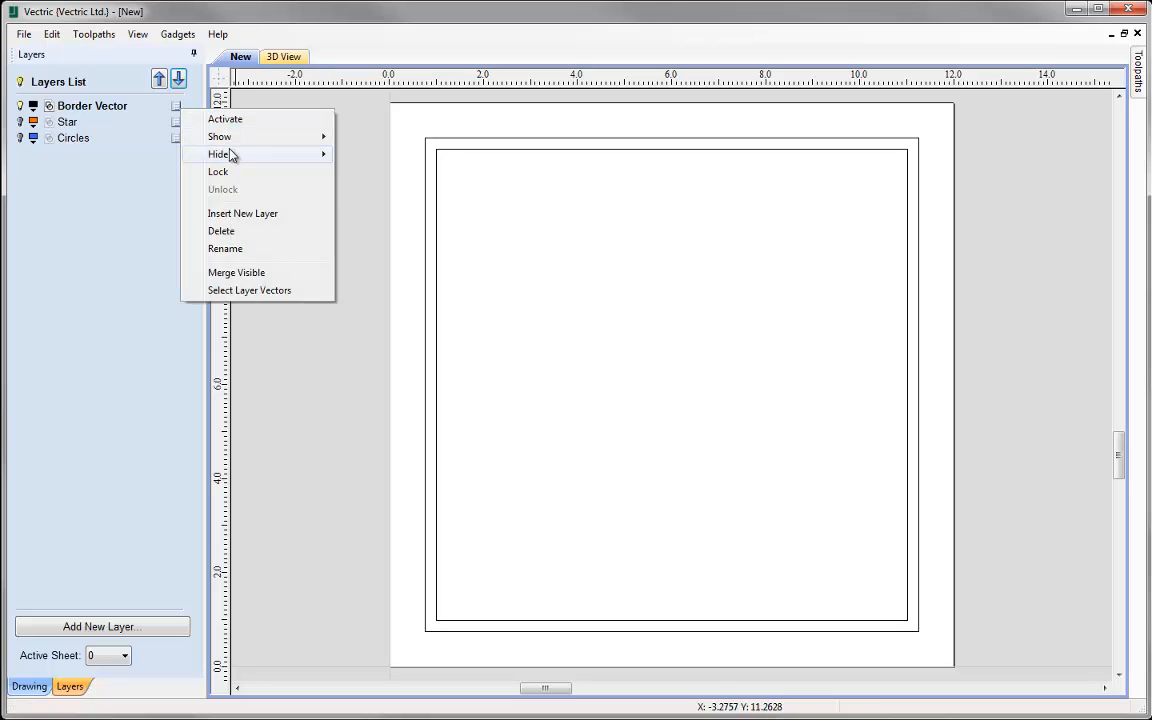
mouse_move(229, 154)
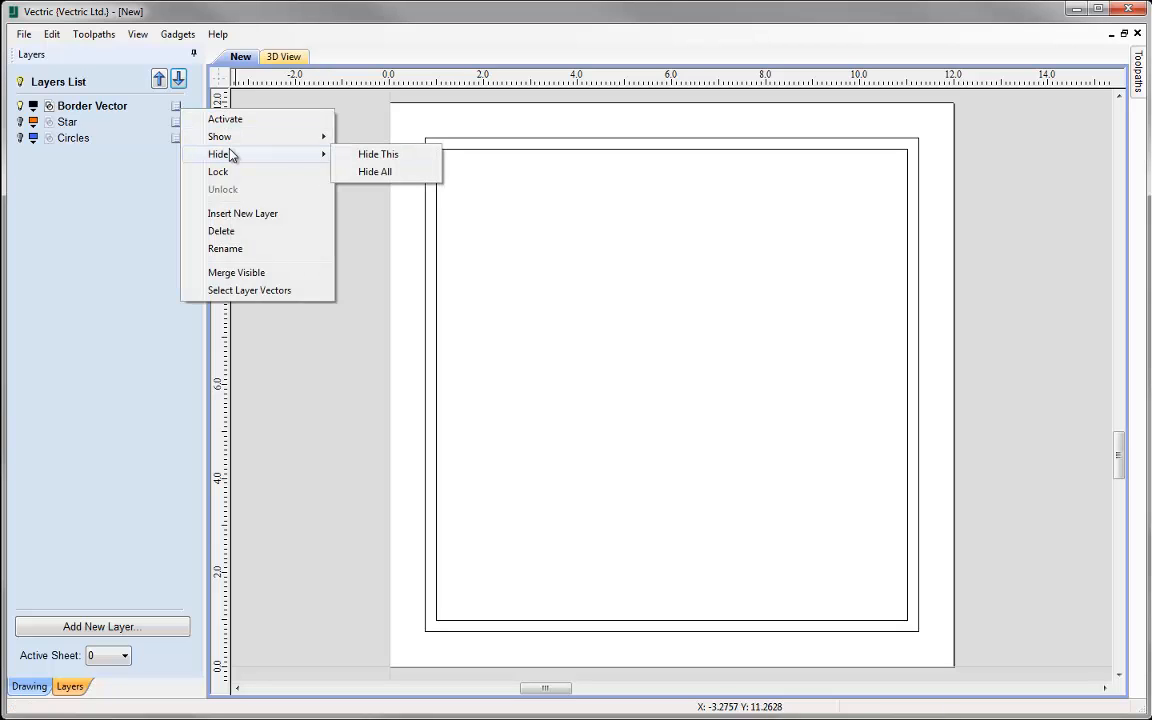
left_click(366, 162)
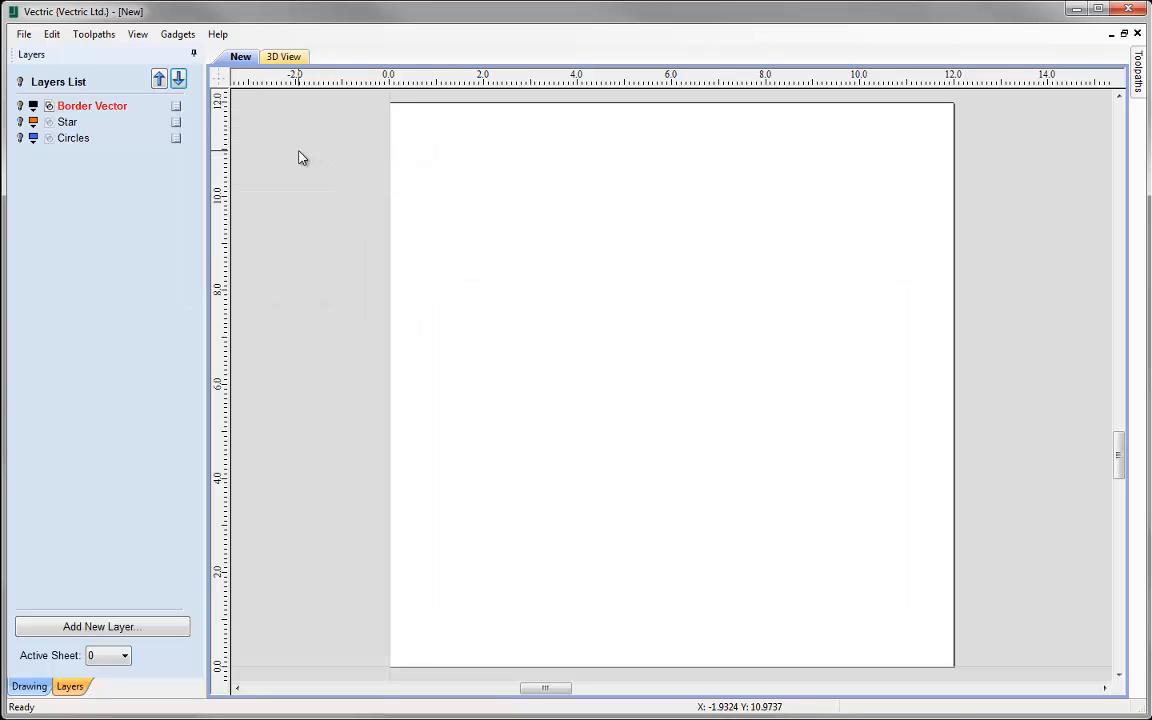
right_click(177, 114)
mouse_move(212, 139)
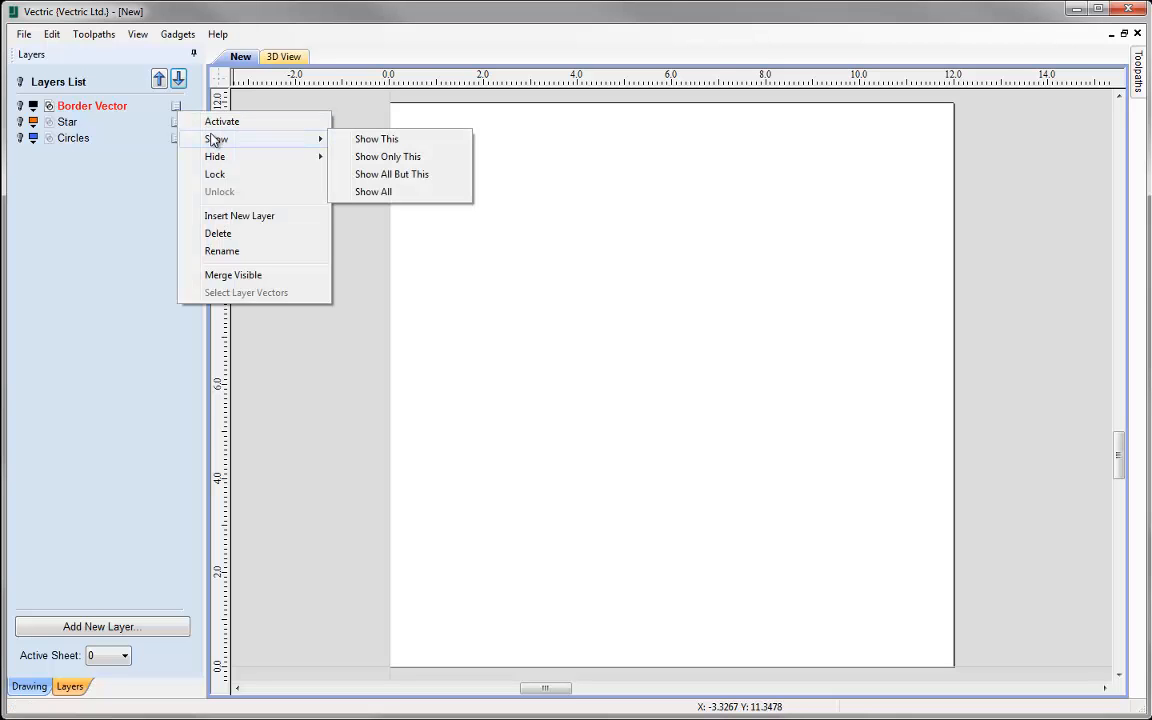
left_click(216, 98)
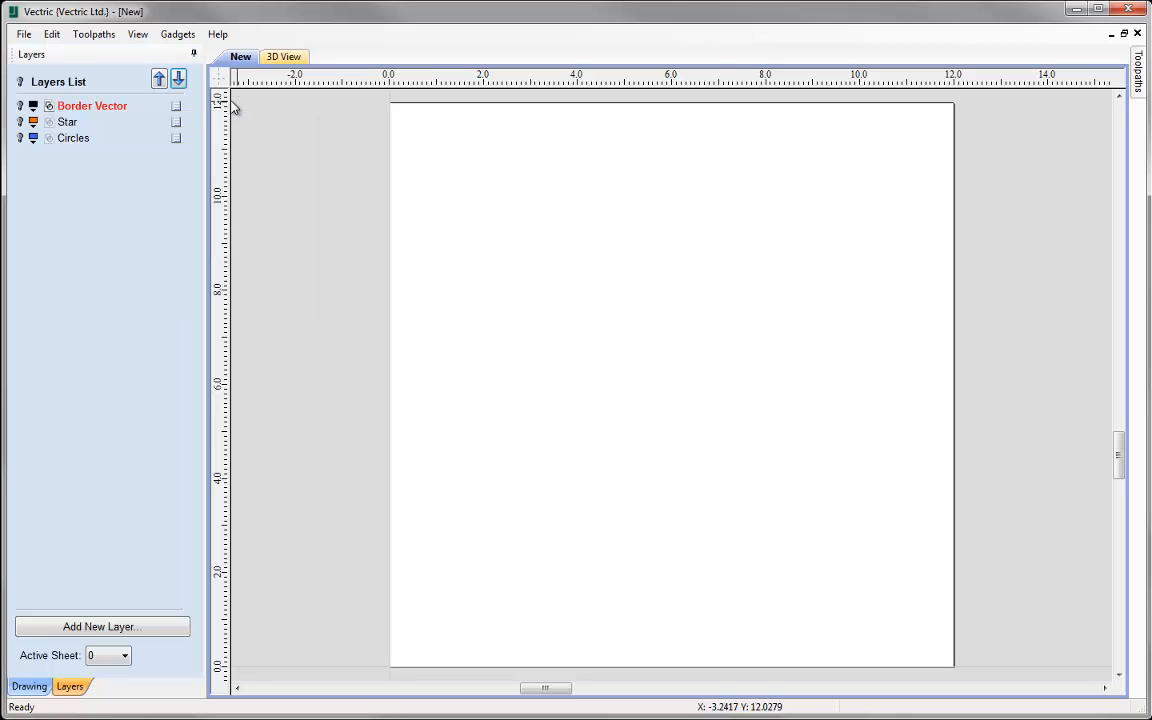
Turn the visibility of all layers back on
left_click(21, 84)
left_click(21, 84)
left_click(21, 84)
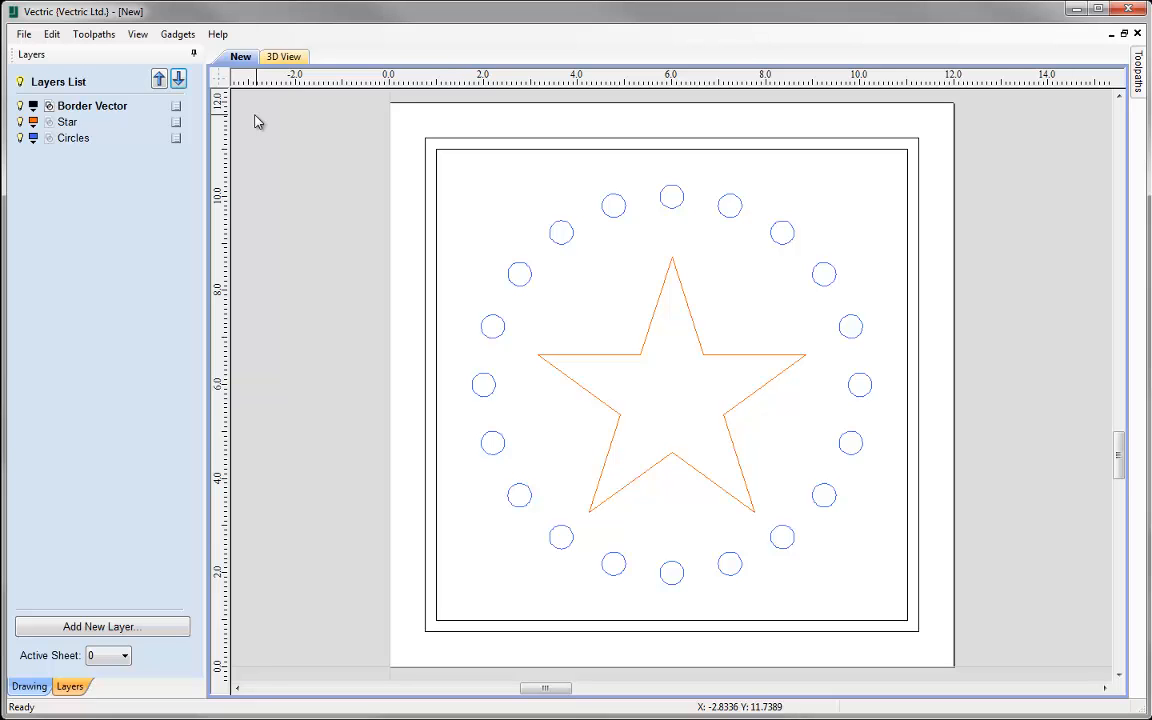
Lock and unlock the Border Vector layer, and test selecting the inner square border
right_click(177, 112)
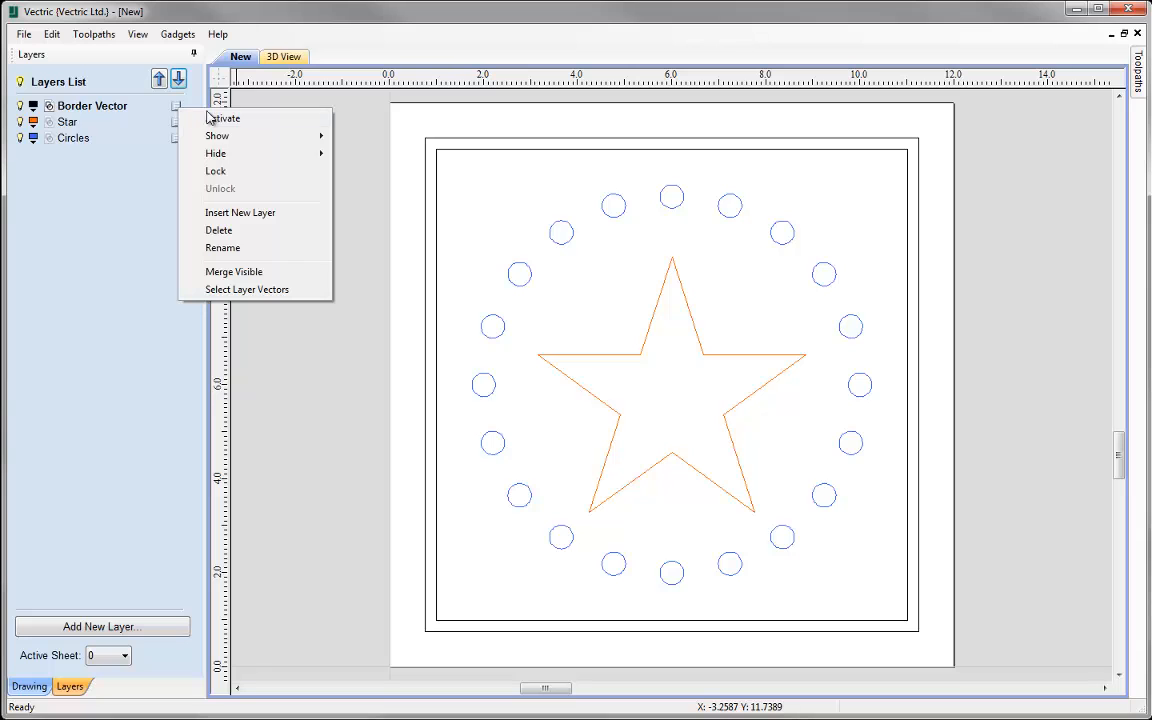
left_click(216, 172)
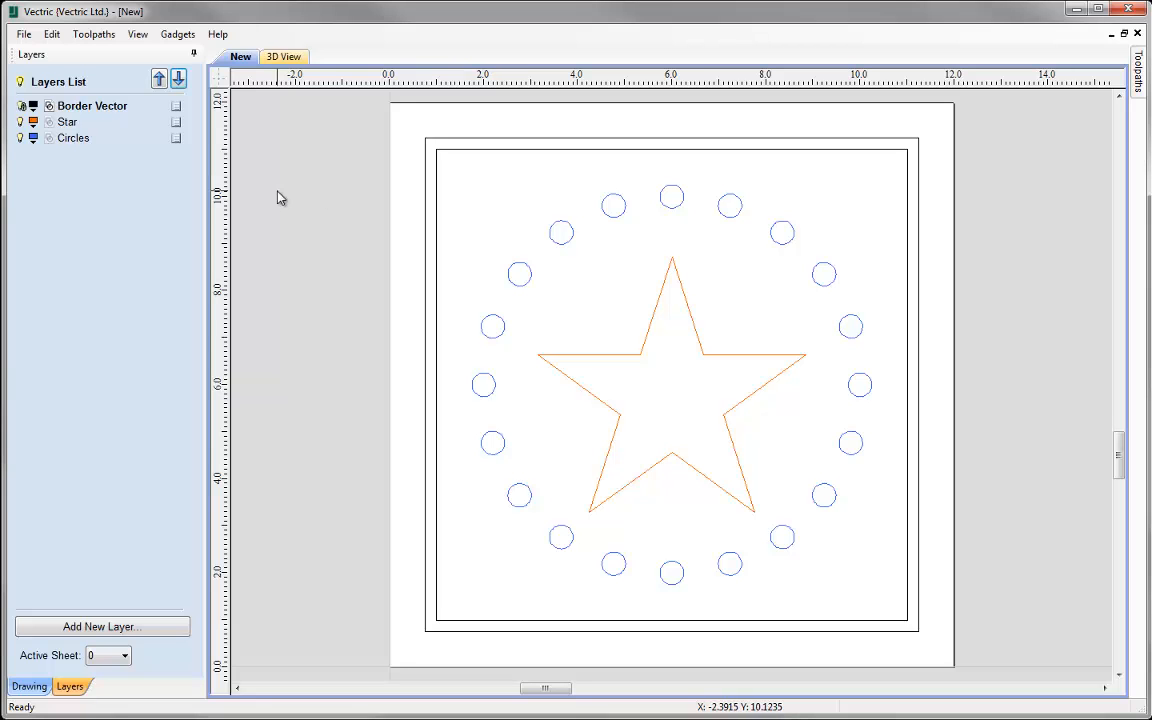
right_click(179, 106)
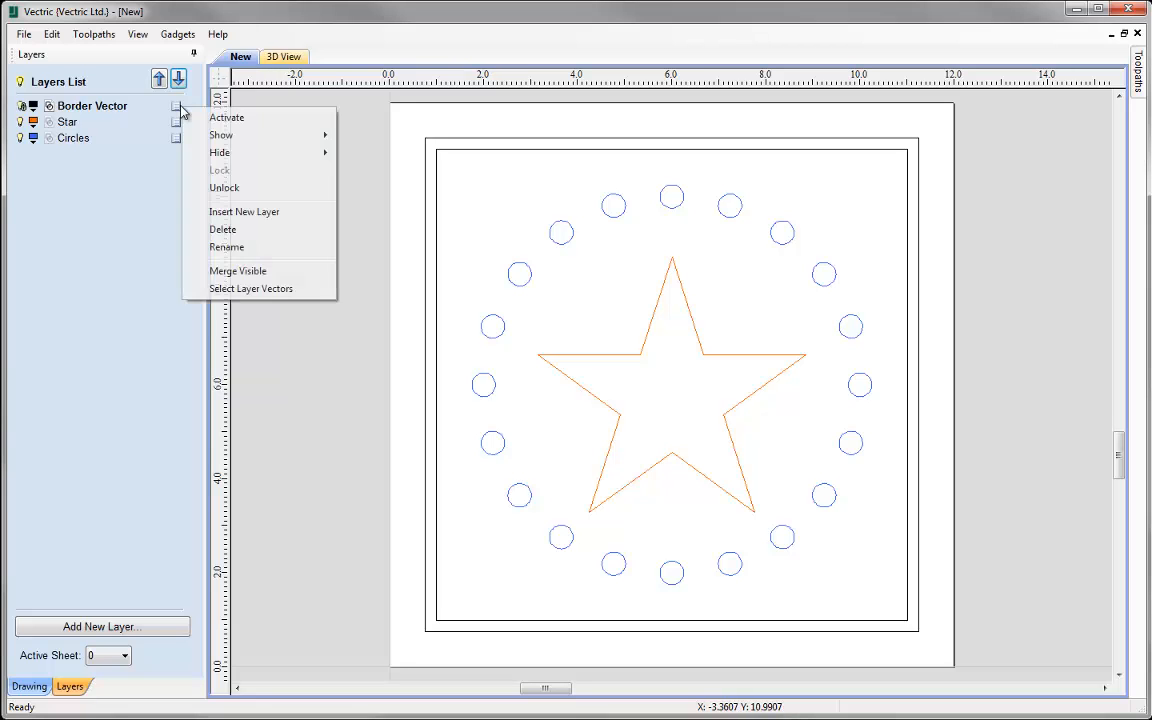
left_click(224, 188)
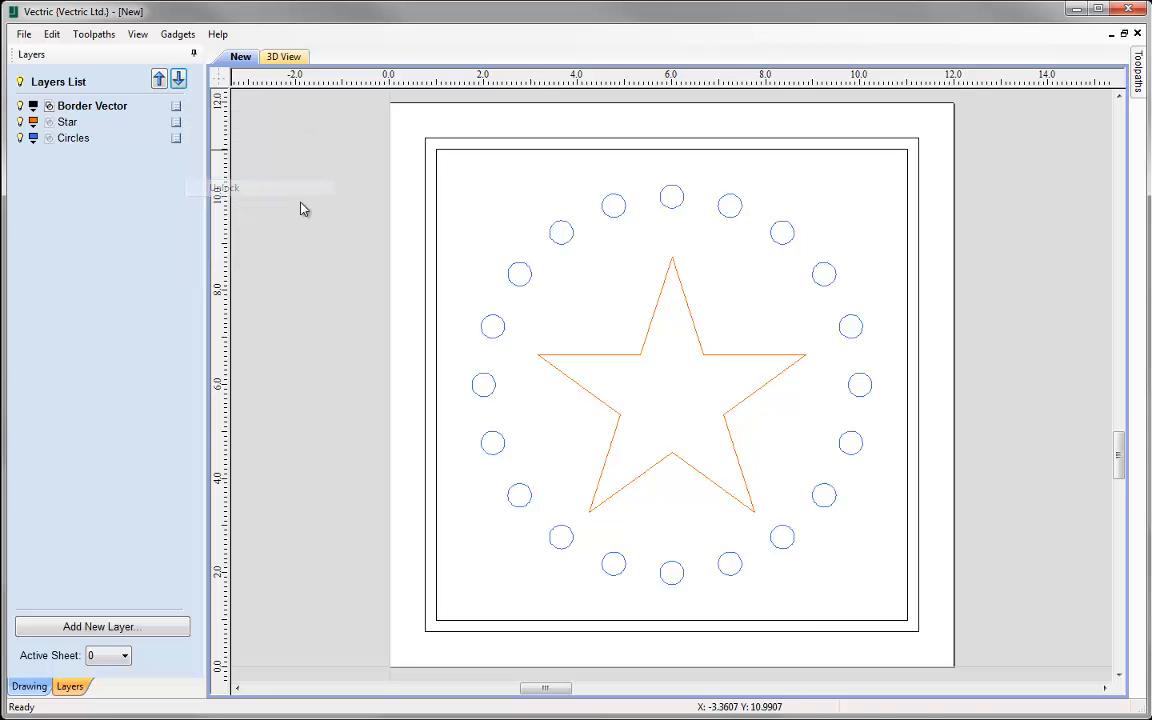
left_click(438, 170)
left_click(452, 207)
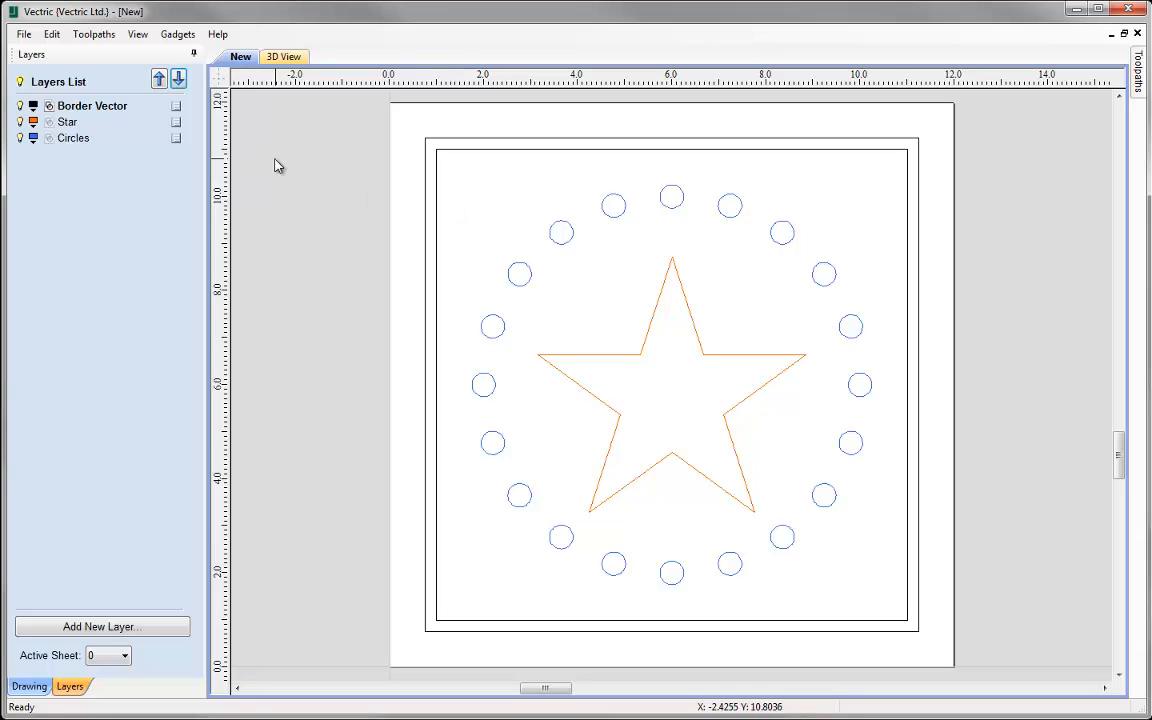
Insert a new layer above Circles with its default name and delete it again
right_click(177, 140)
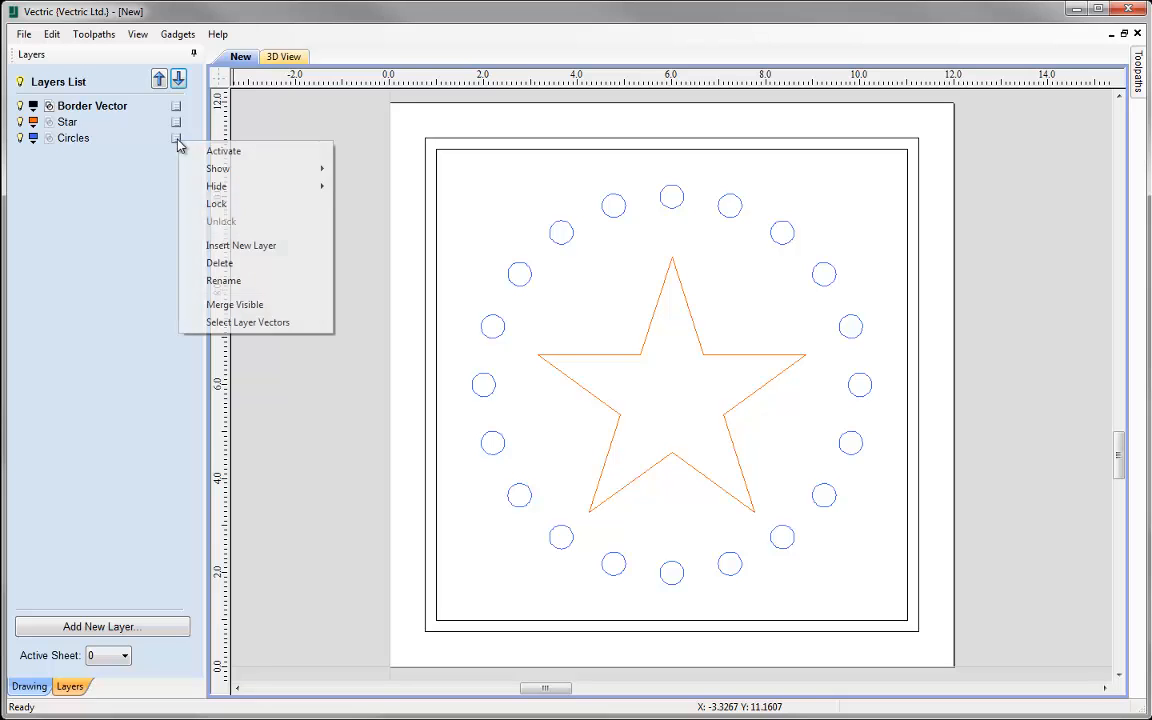
left_click(213, 246)
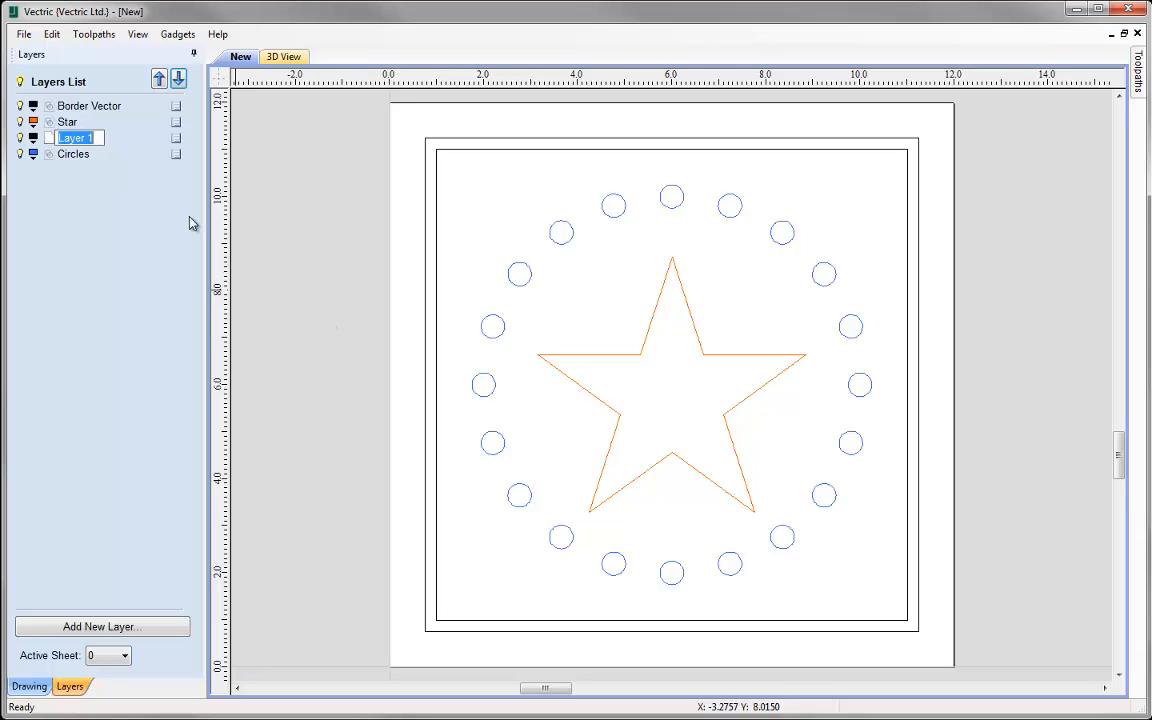
key("Return")
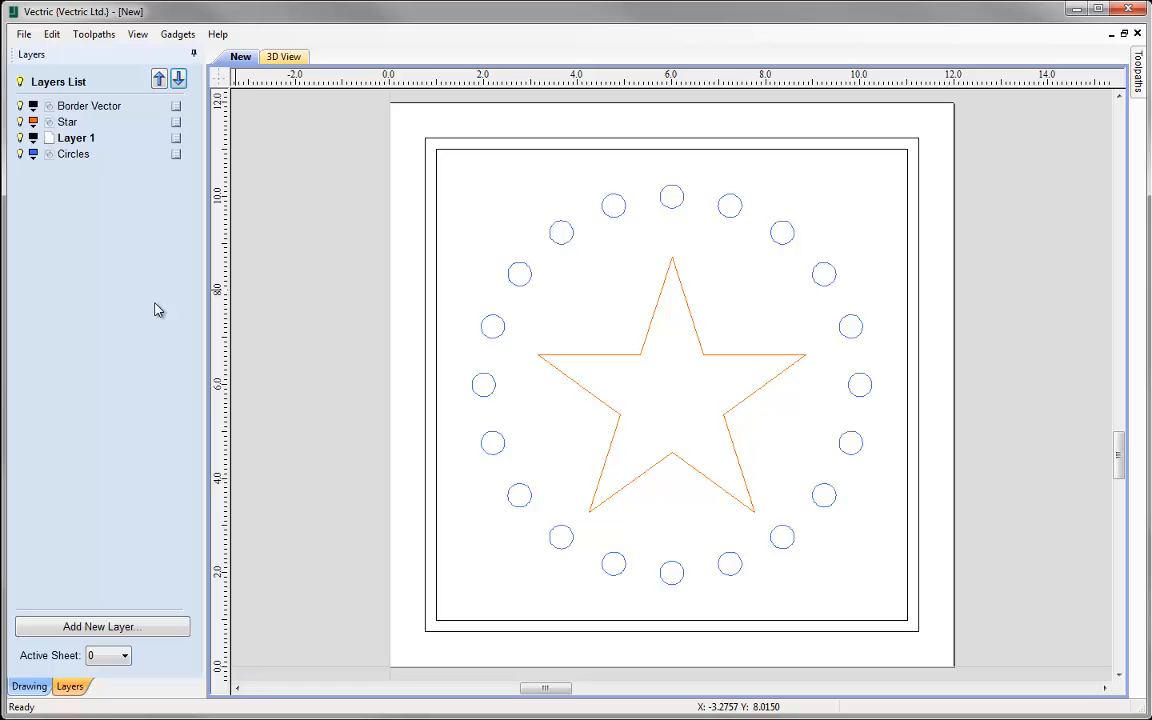
right_click(176, 140)
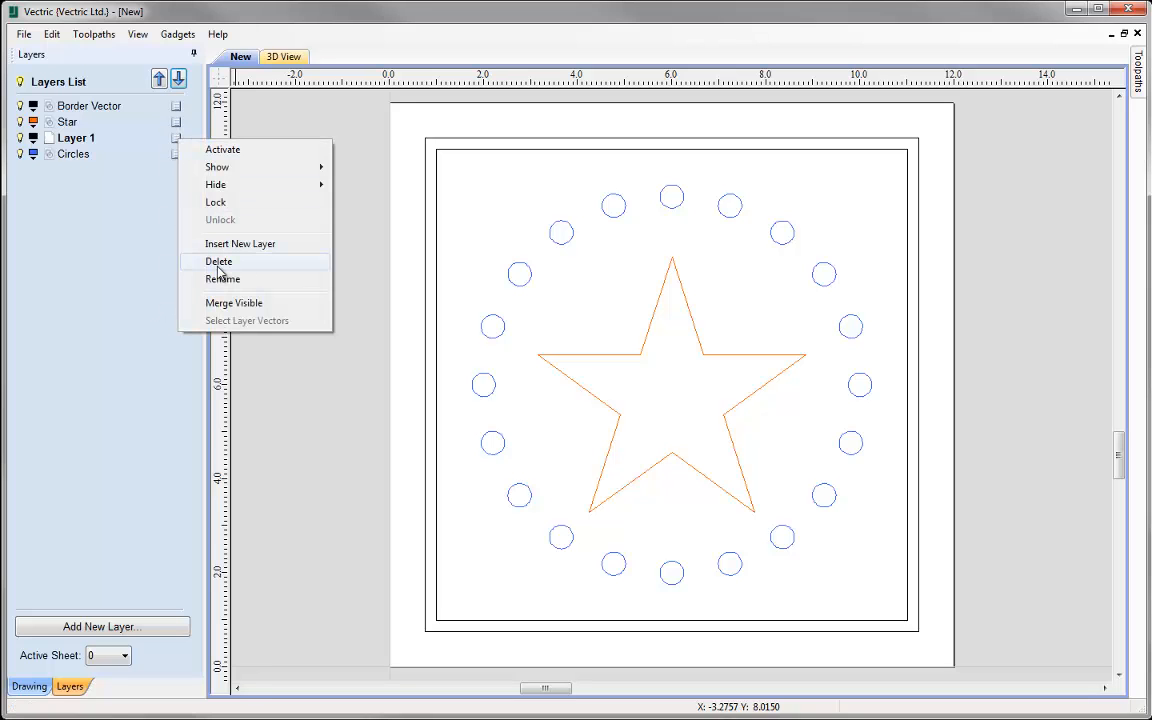
left_click(218, 262)
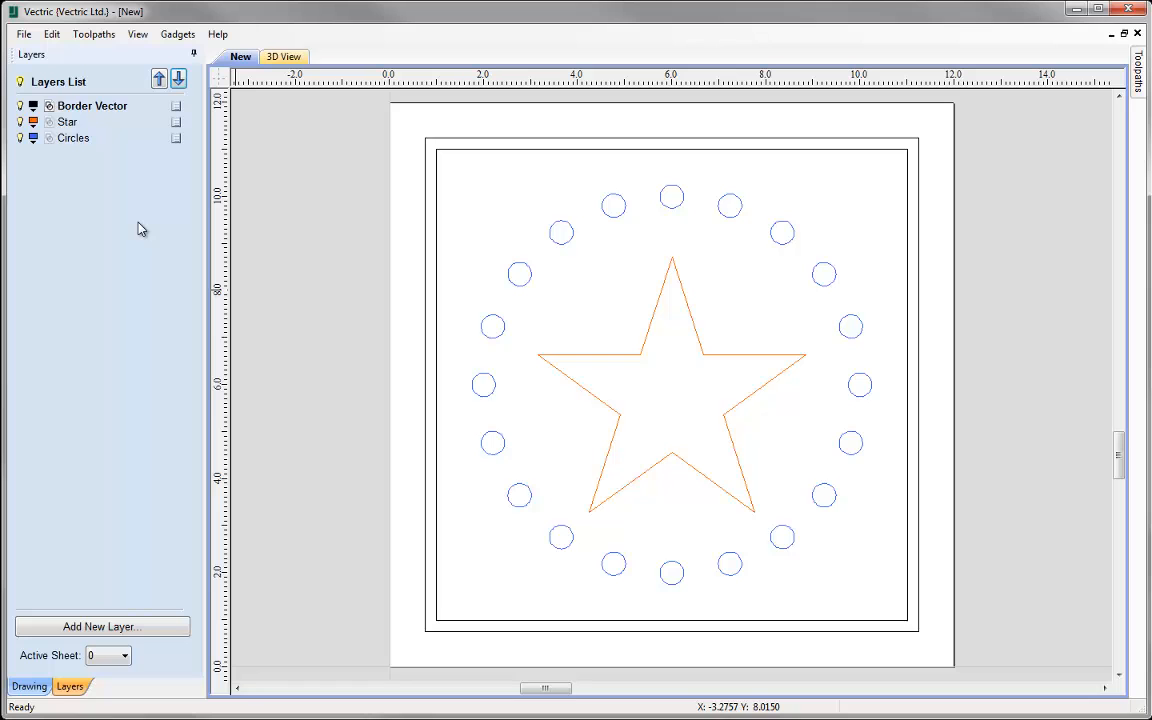
Delete the Circles layer and move its vectors to the Star layer
right_click(176, 146)
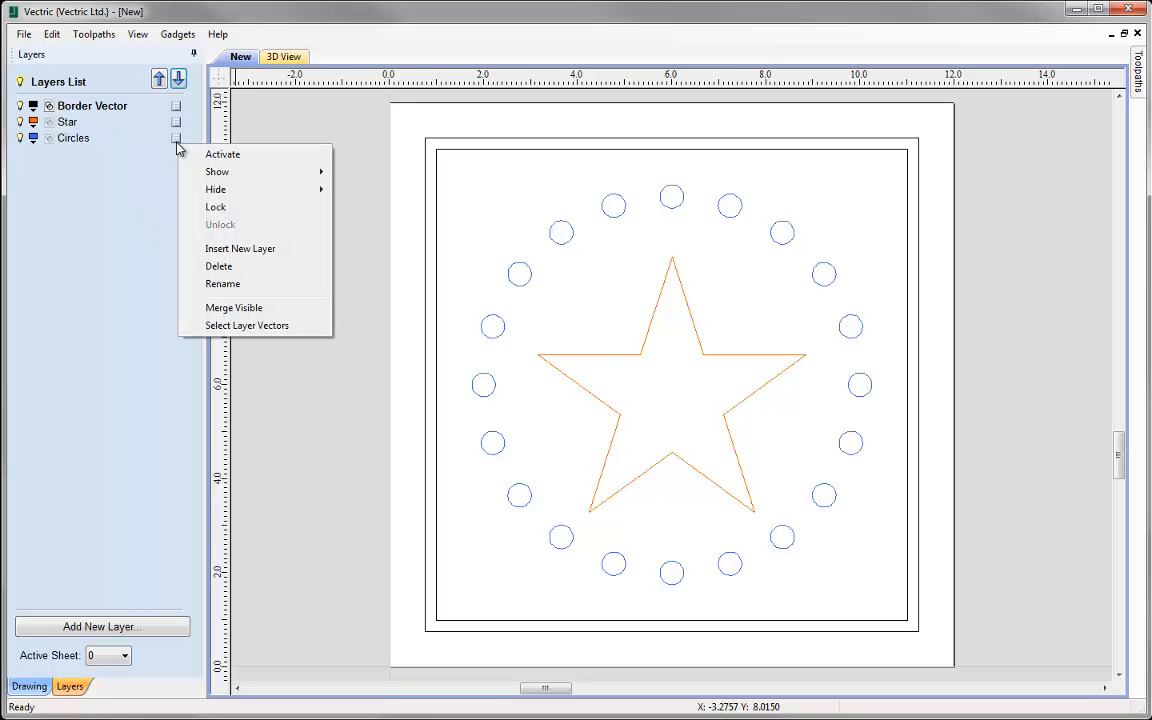
left_click(224, 266)
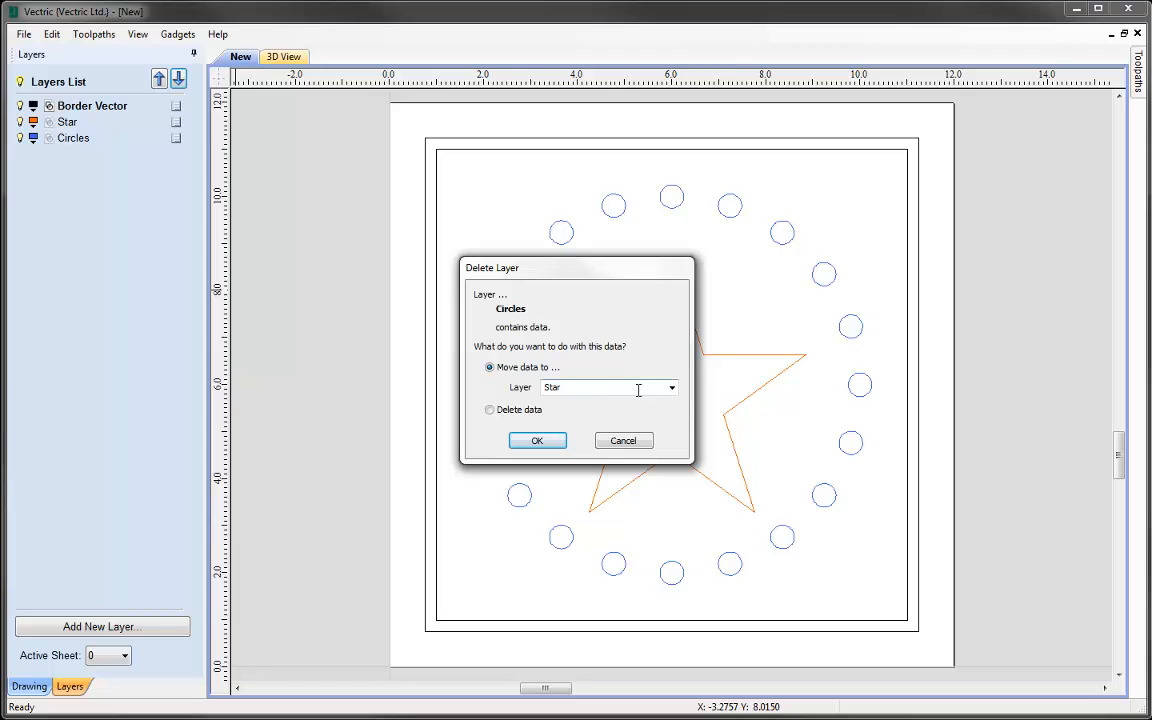
left_click(672, 388)
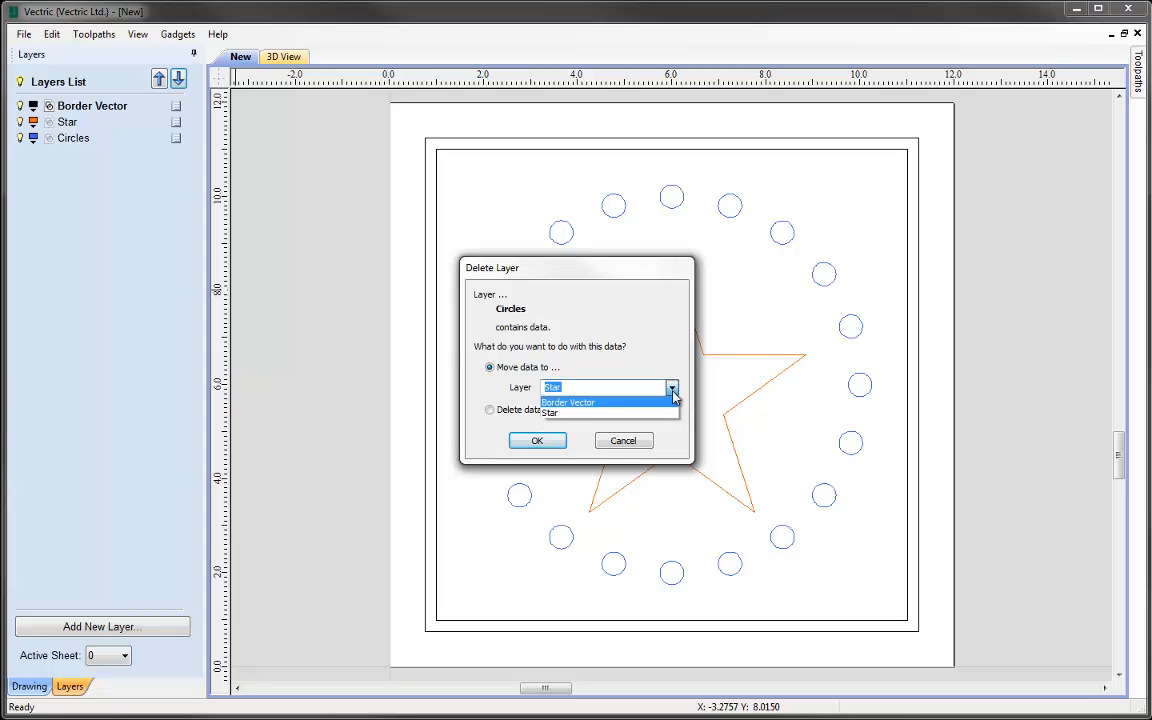
left_click(674, 412)
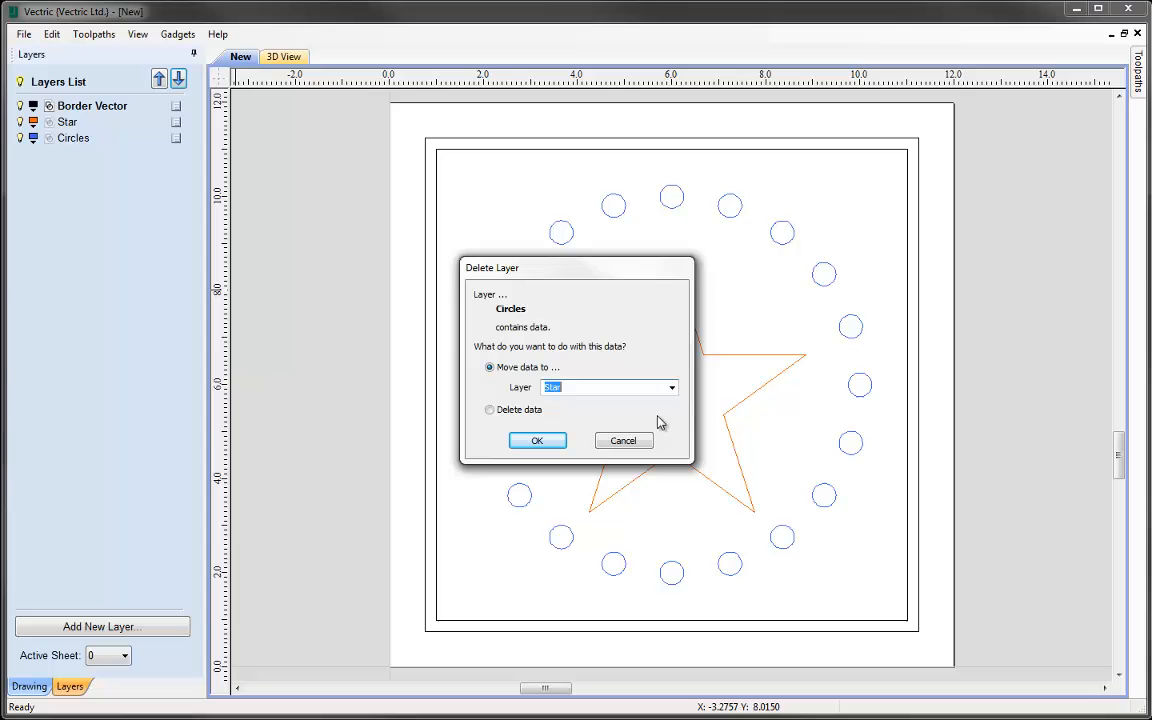
left_click(536, 442)
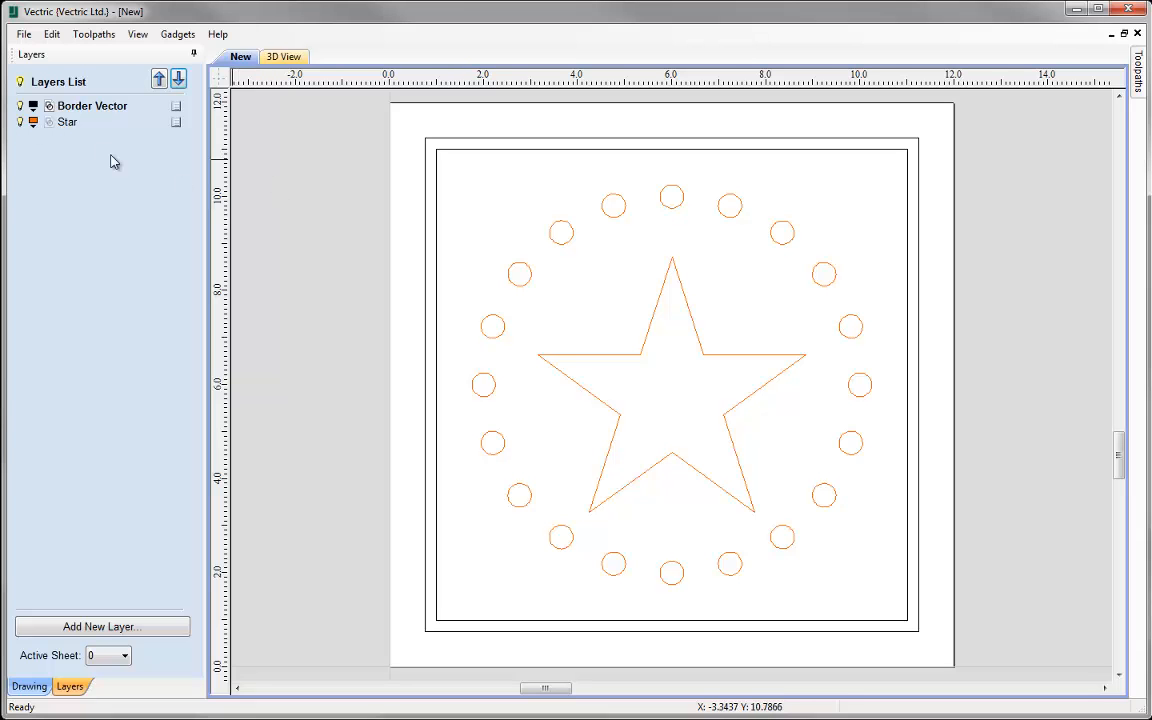
right_click(176, 111)
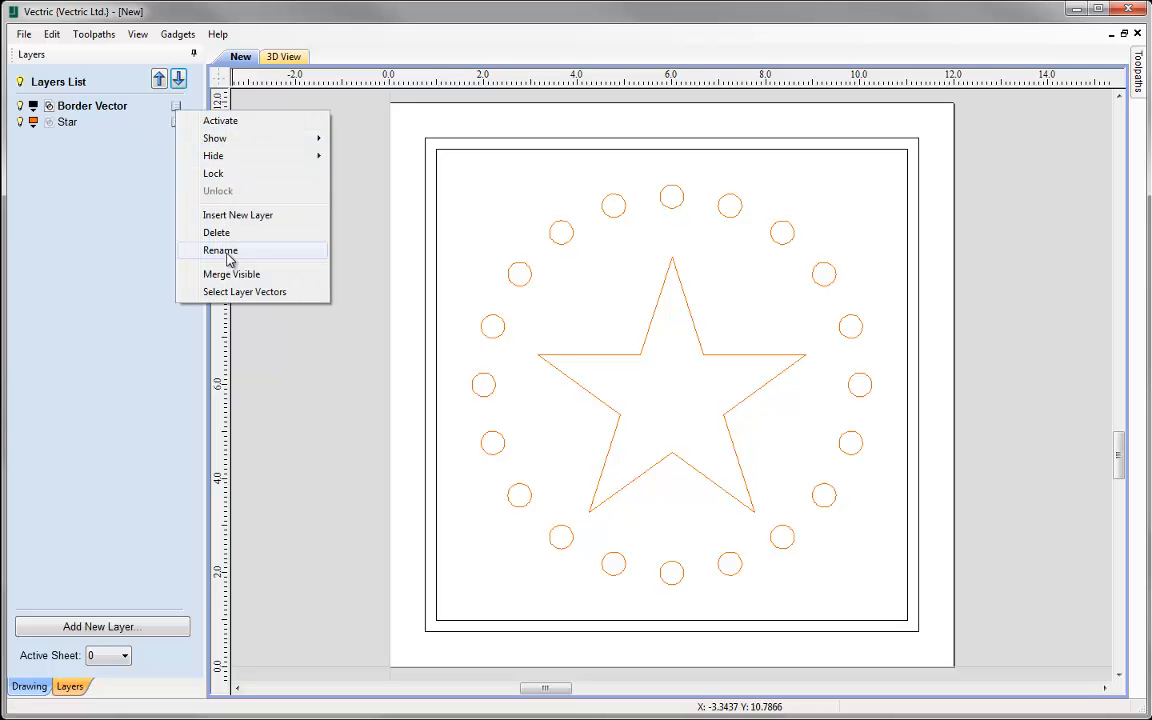
left_click(222, 250)
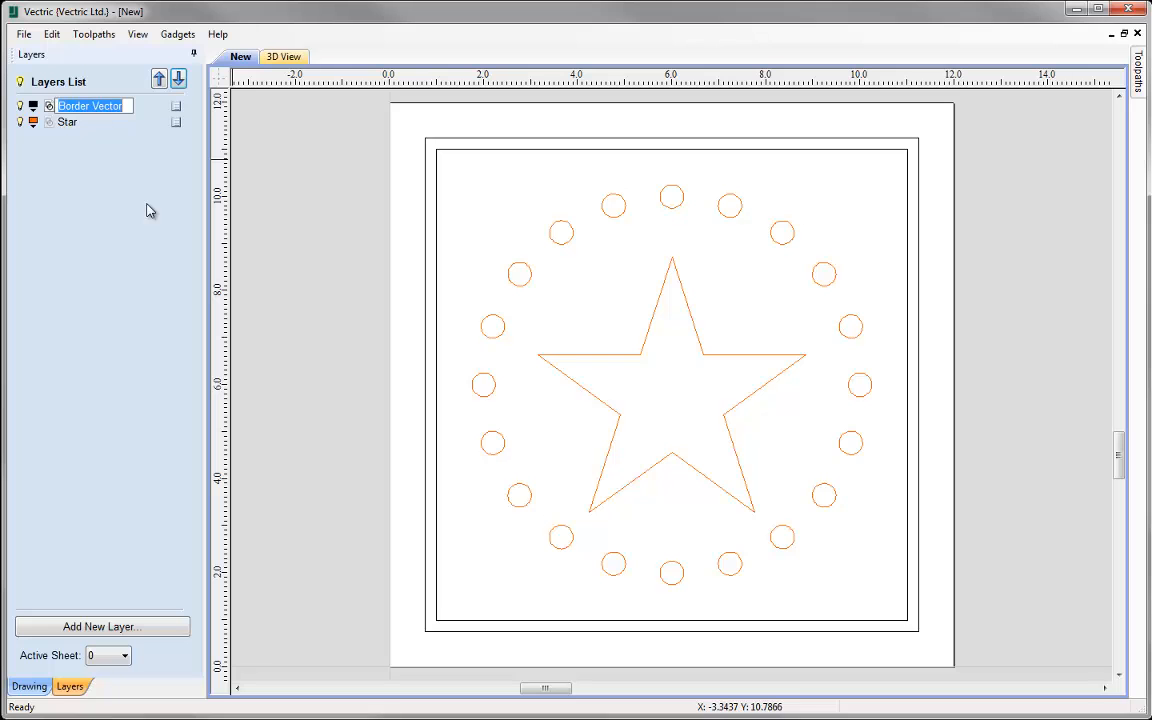
left_click(147, 205)
Select all vectors on the Border Vector layer, then those on the Star layer, and clear the selection
left_click(176, 108)
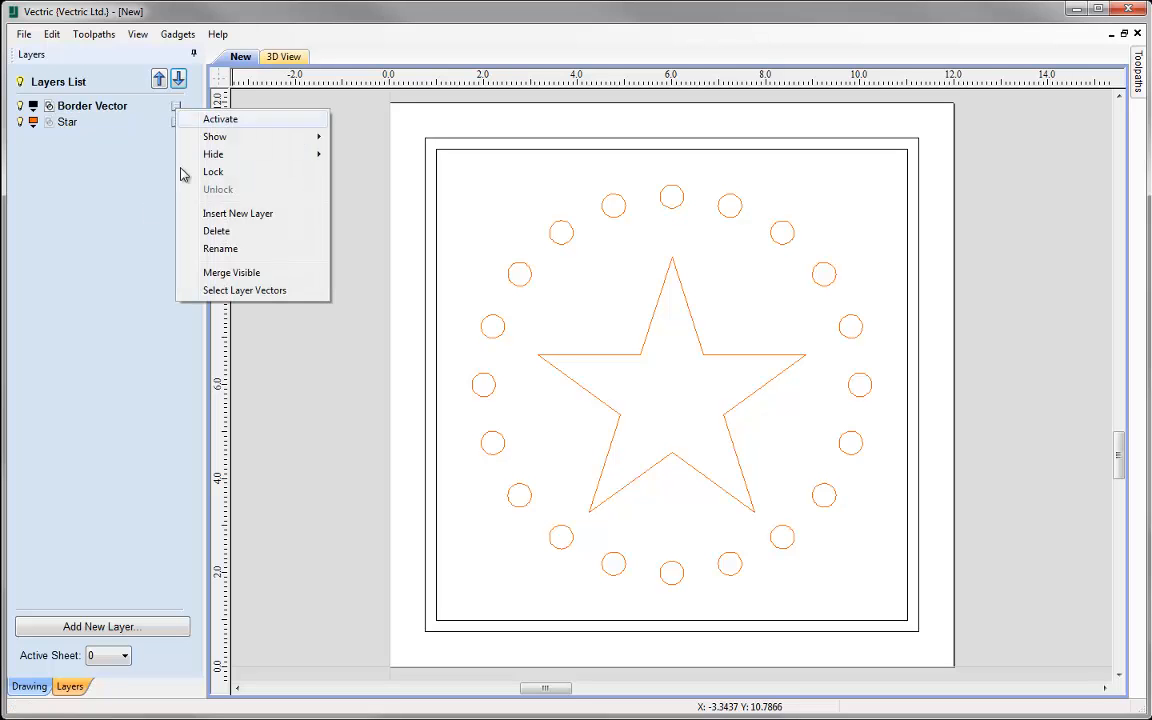
left_click(240, 290)
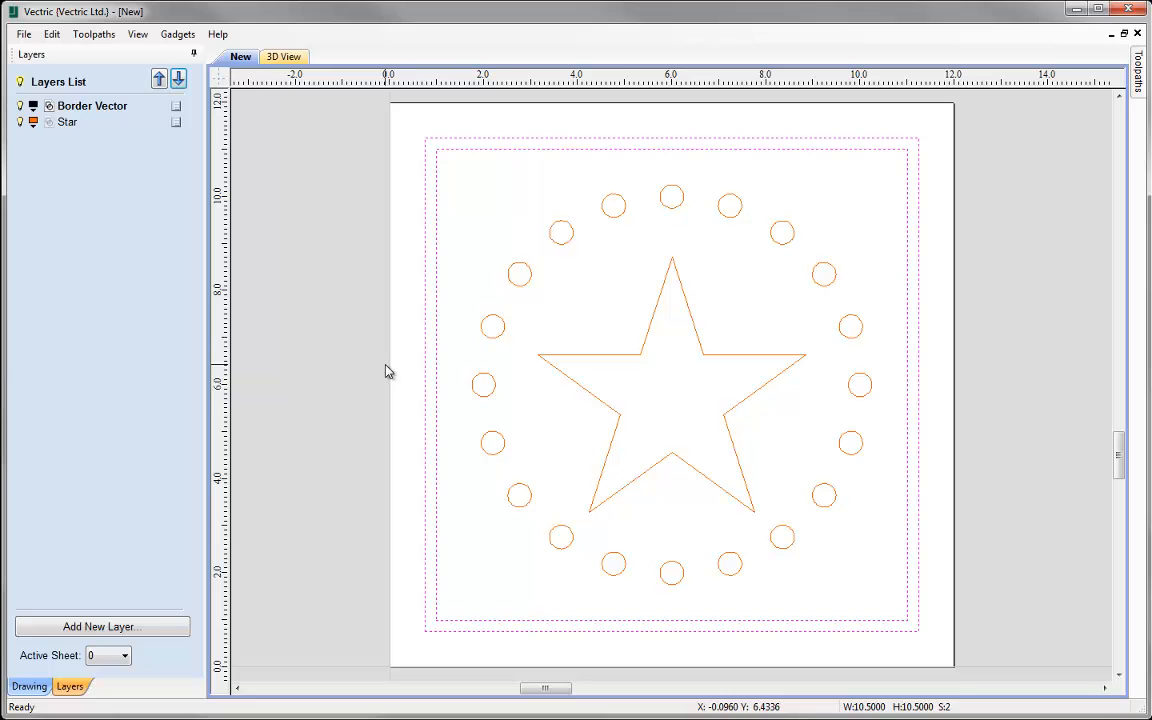
right_click(177, 123)
left_click(228, 305)
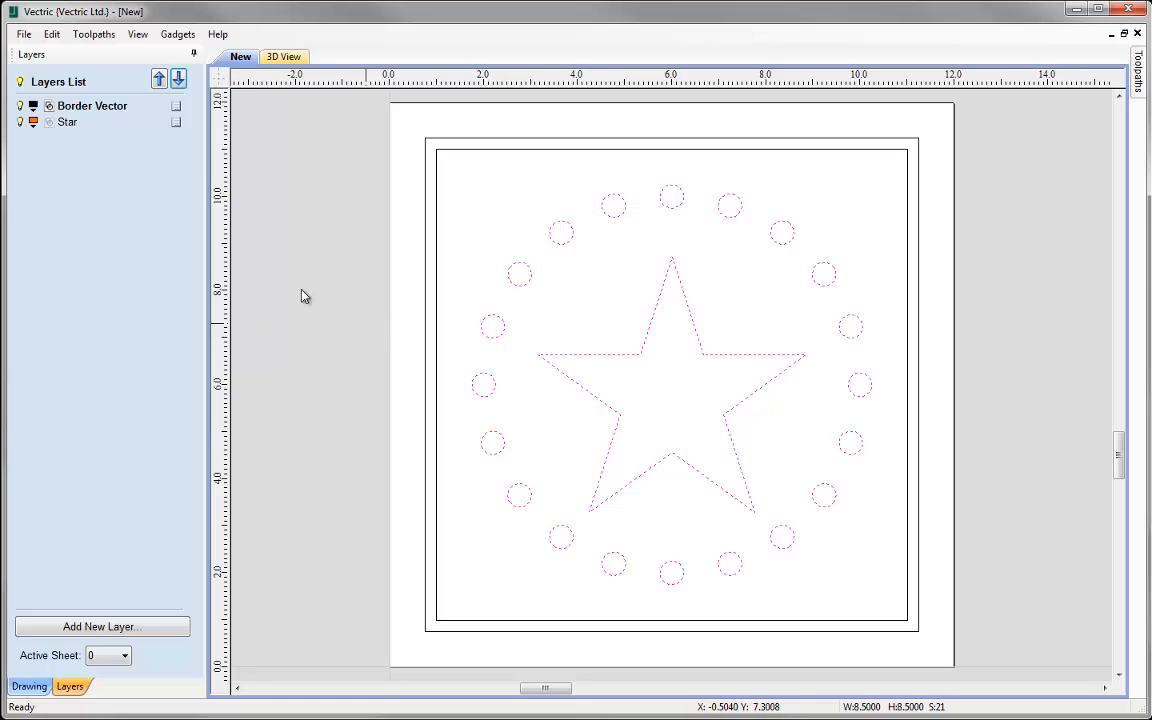
right_click(176, 125)
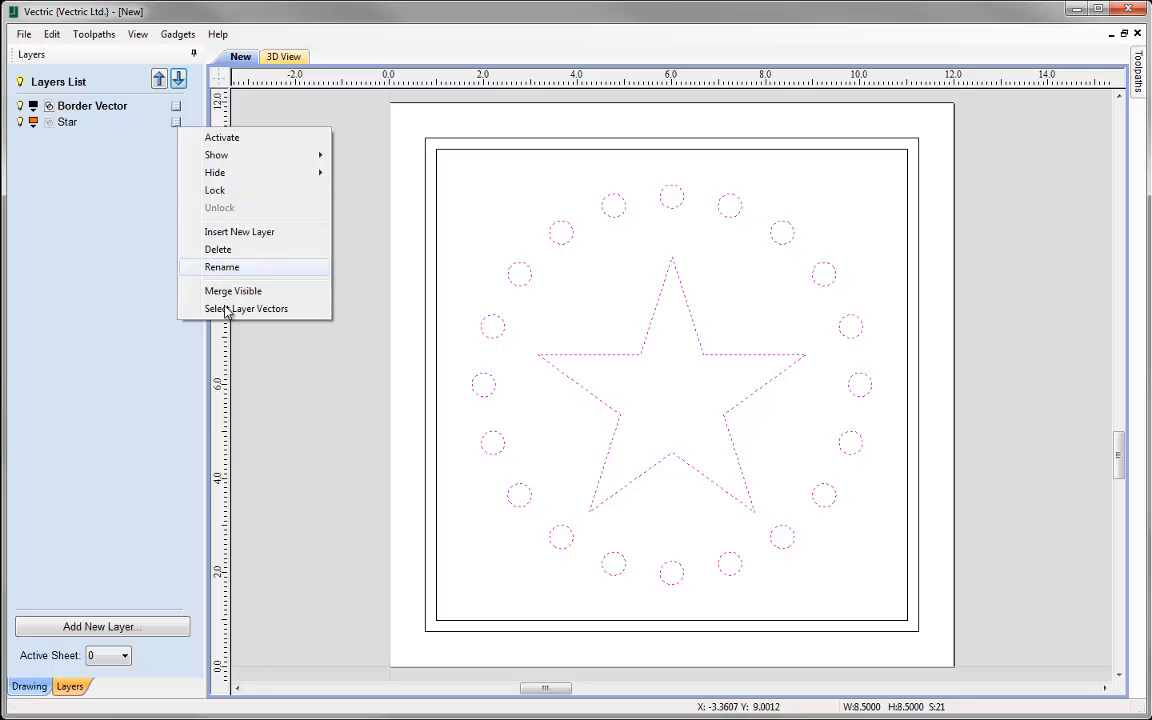
left_click(143, 270)
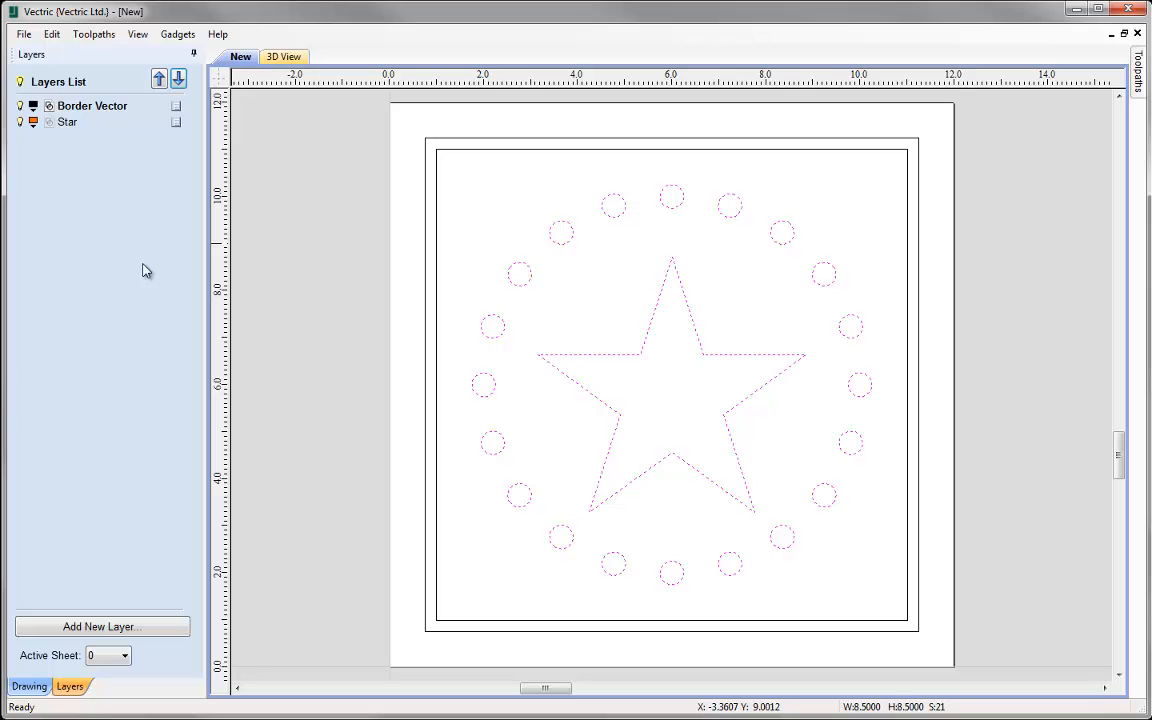
key("Escape")
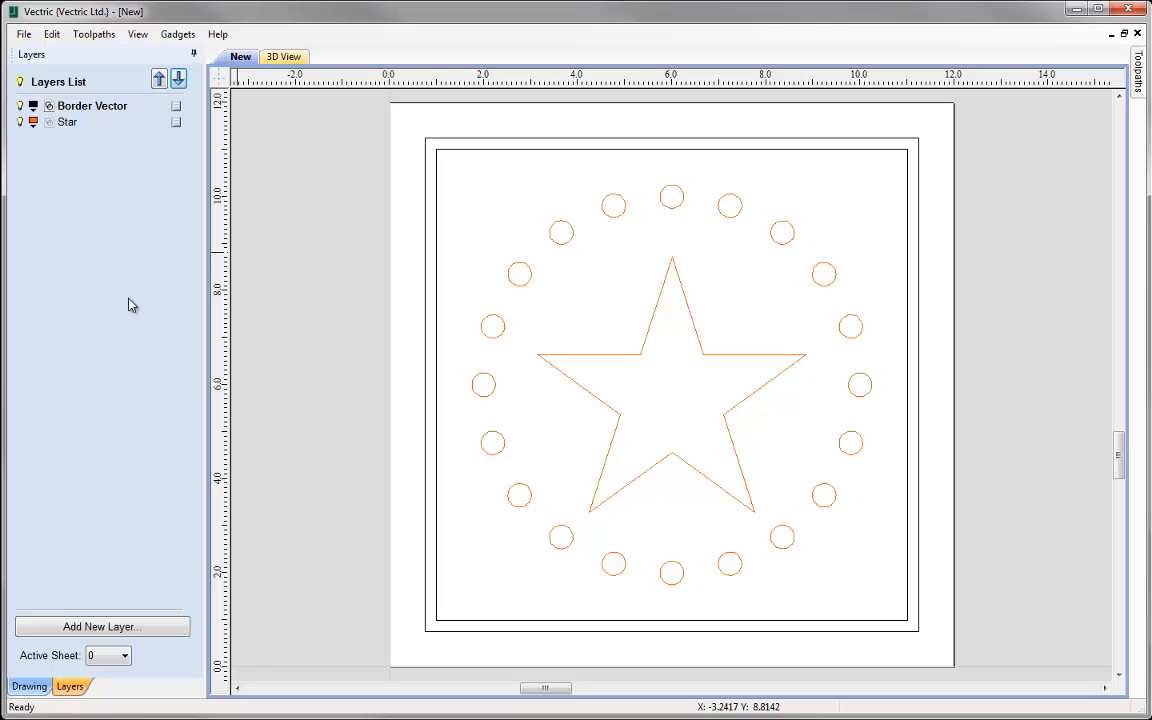
Add a length dimension above the star's upper-left horizontal edge, placed on a layer named Dimensions
left_click(38, 686)
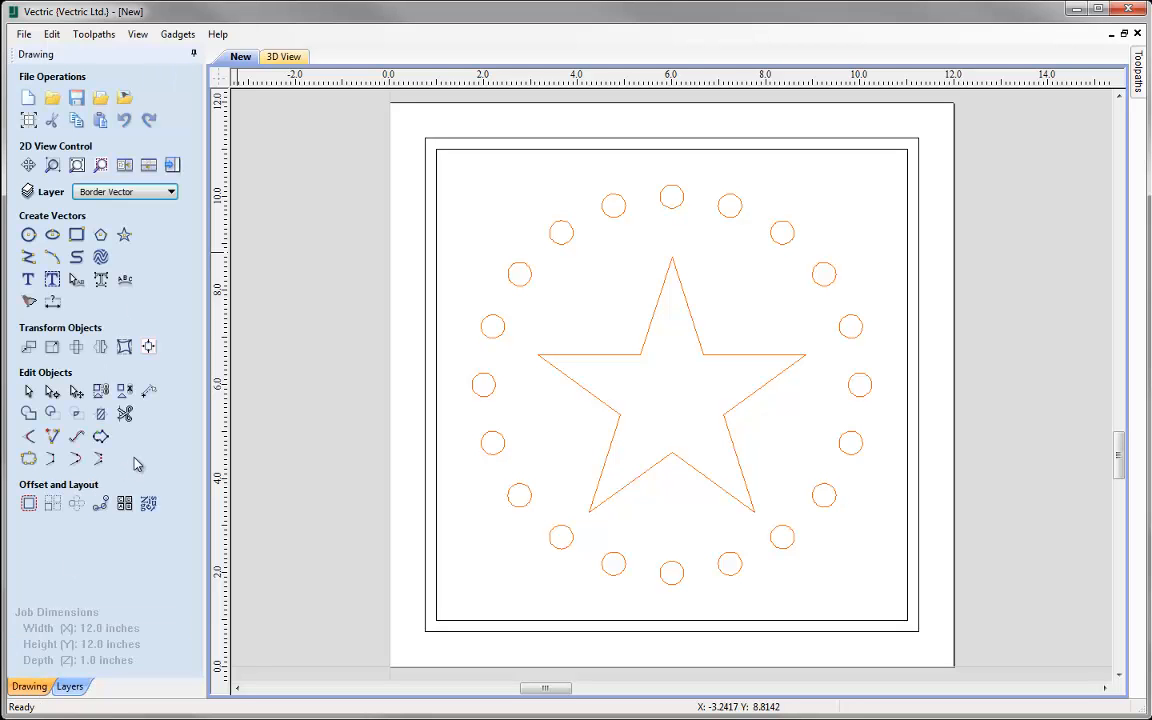
left_click(52, 303)
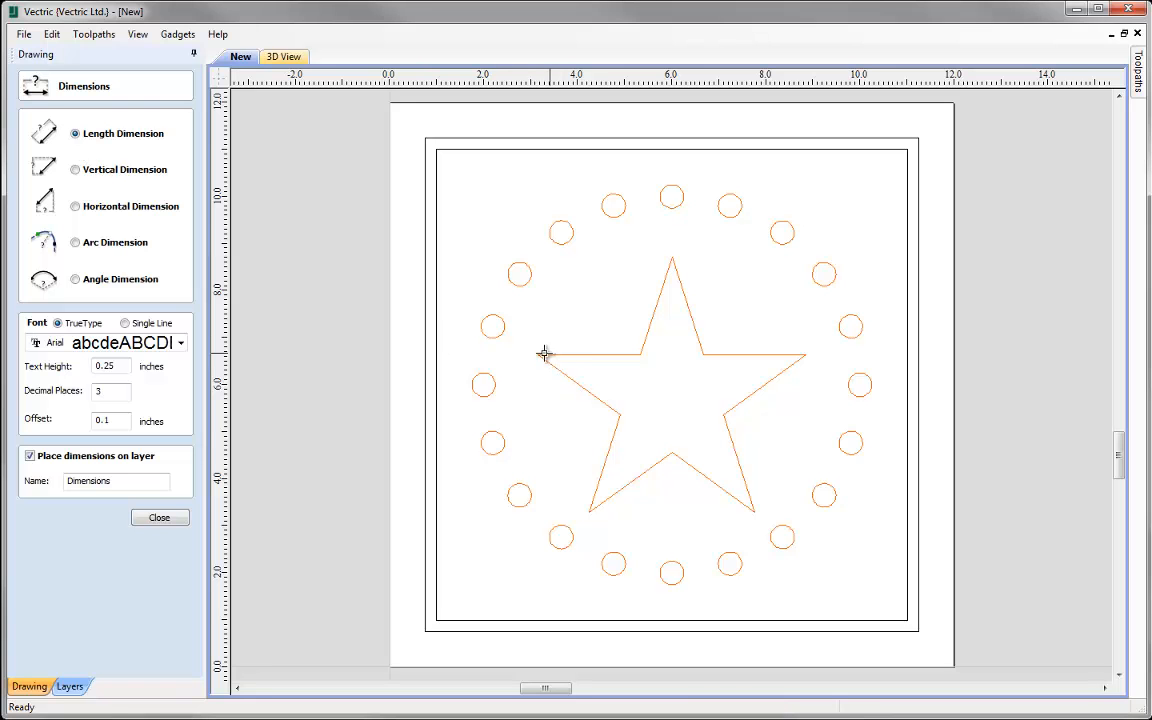
left_click(641, 354)
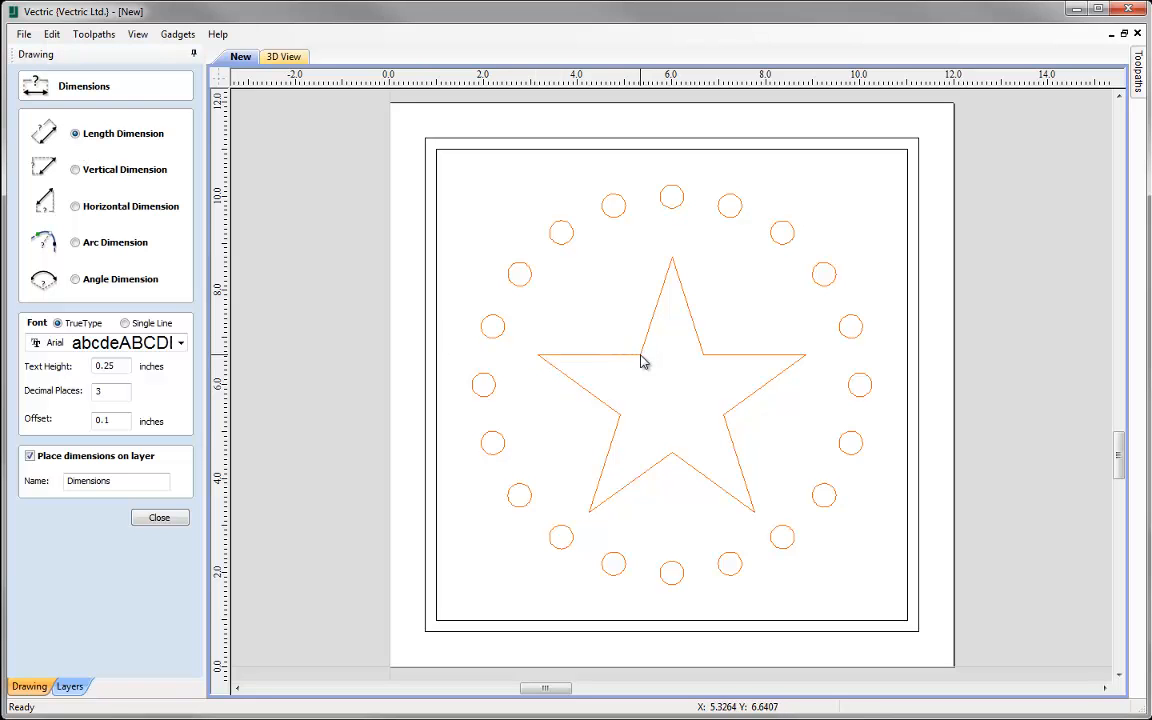
left_click(596, 318)
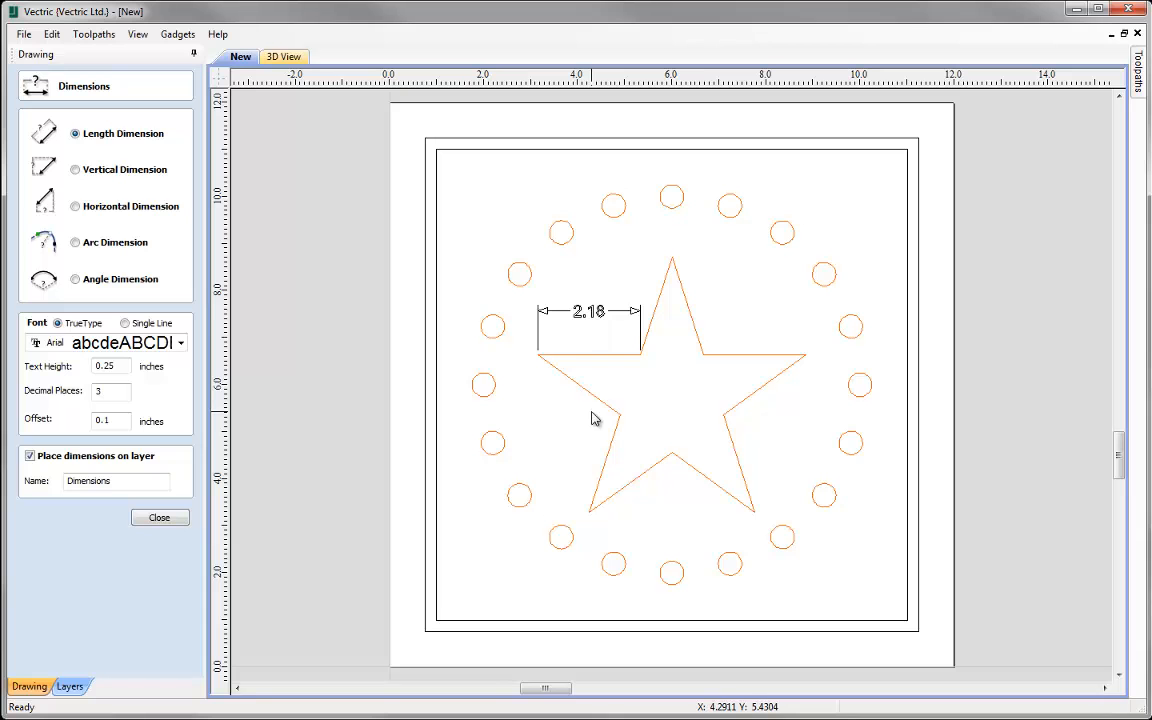
left_click(162, 518)
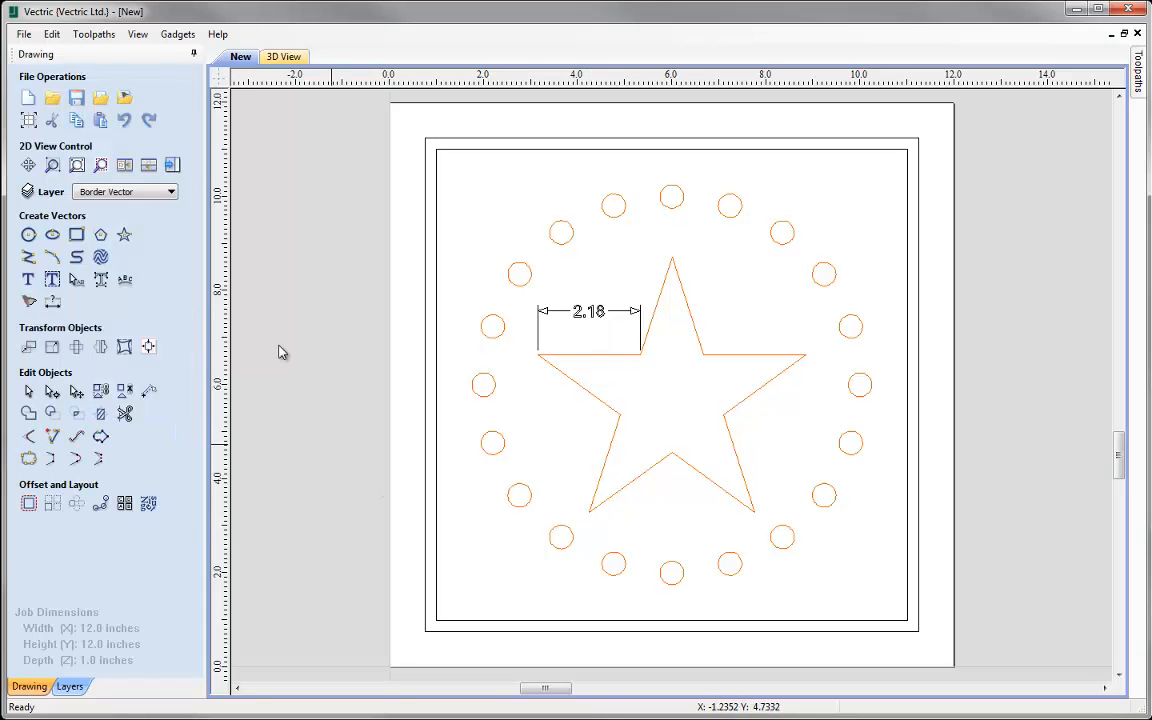
Check what the Dimensions layer holds by turning its visibility off and on again
left_click(170, 192)
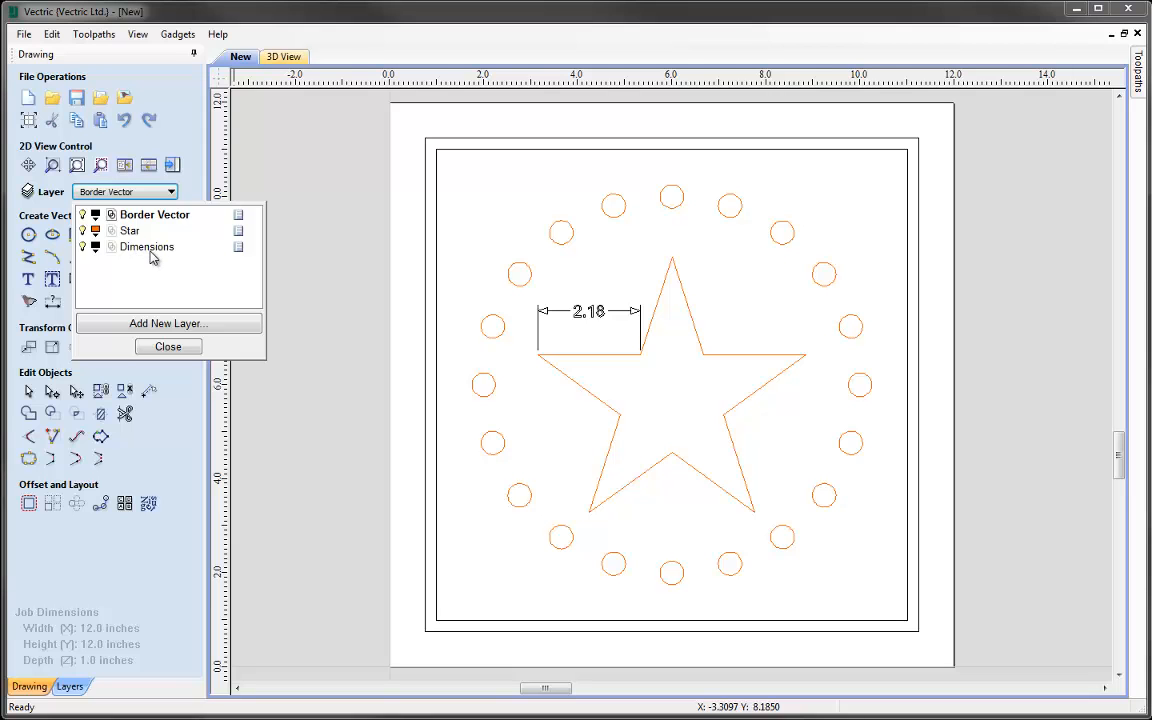
left_click(83, 247)
left_click(83, 247)
left_click(168, 346)
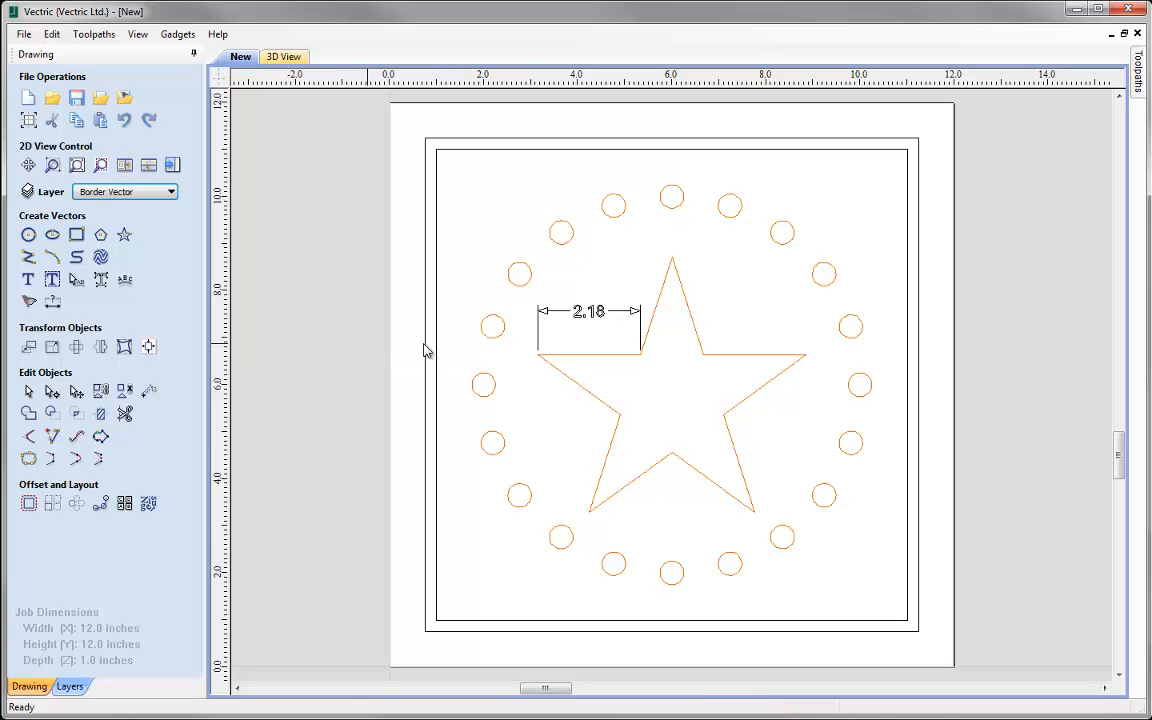
Fill the star with a vector texture at 2.0 degrees and 0.15 inch maximum spacing, placed on a layer named Grain
left_click(613, 356)
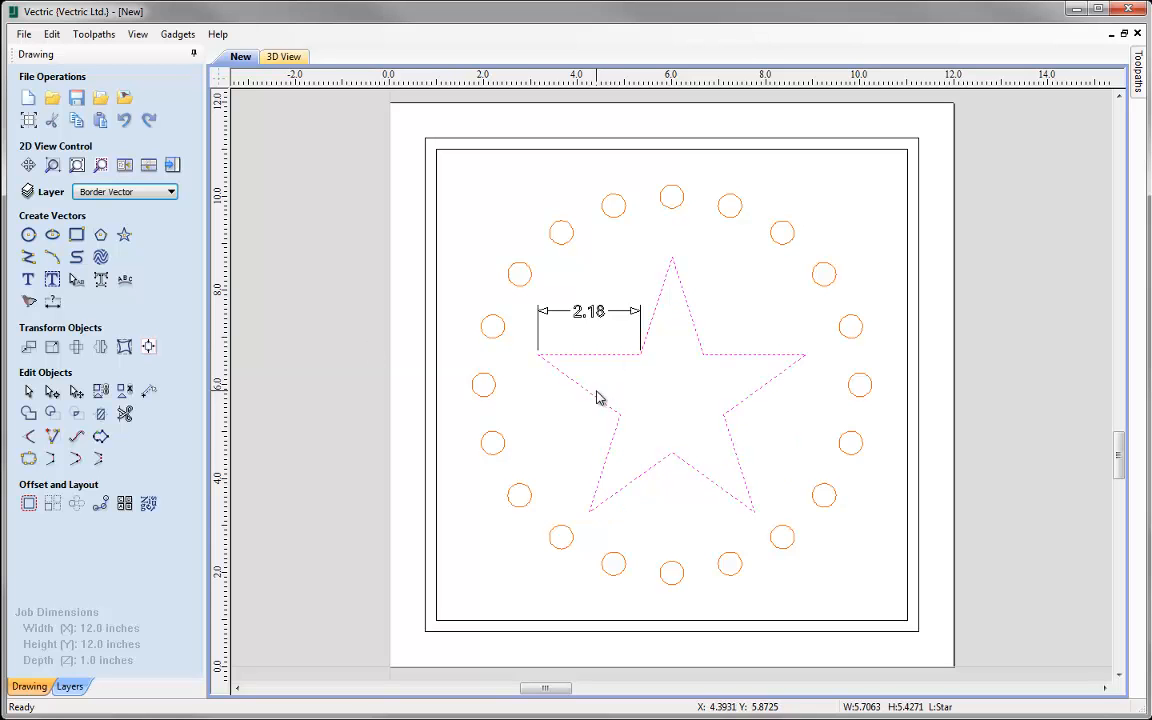
left_click(100, 257)
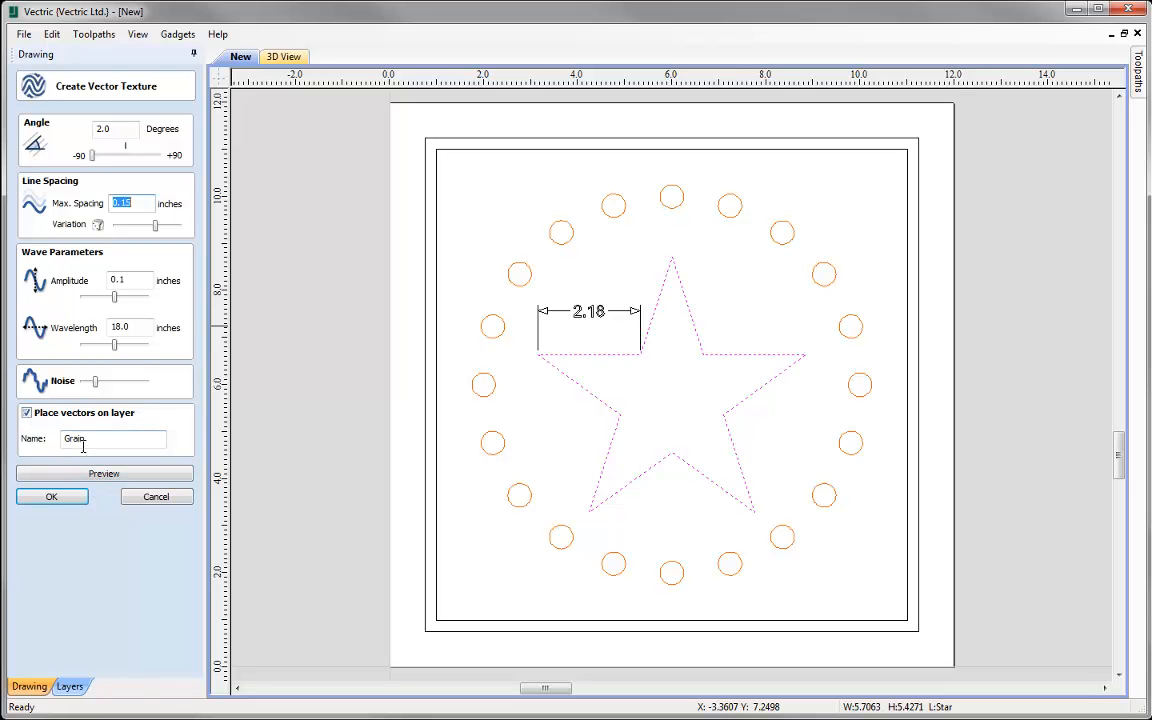
left_click(101, 472)
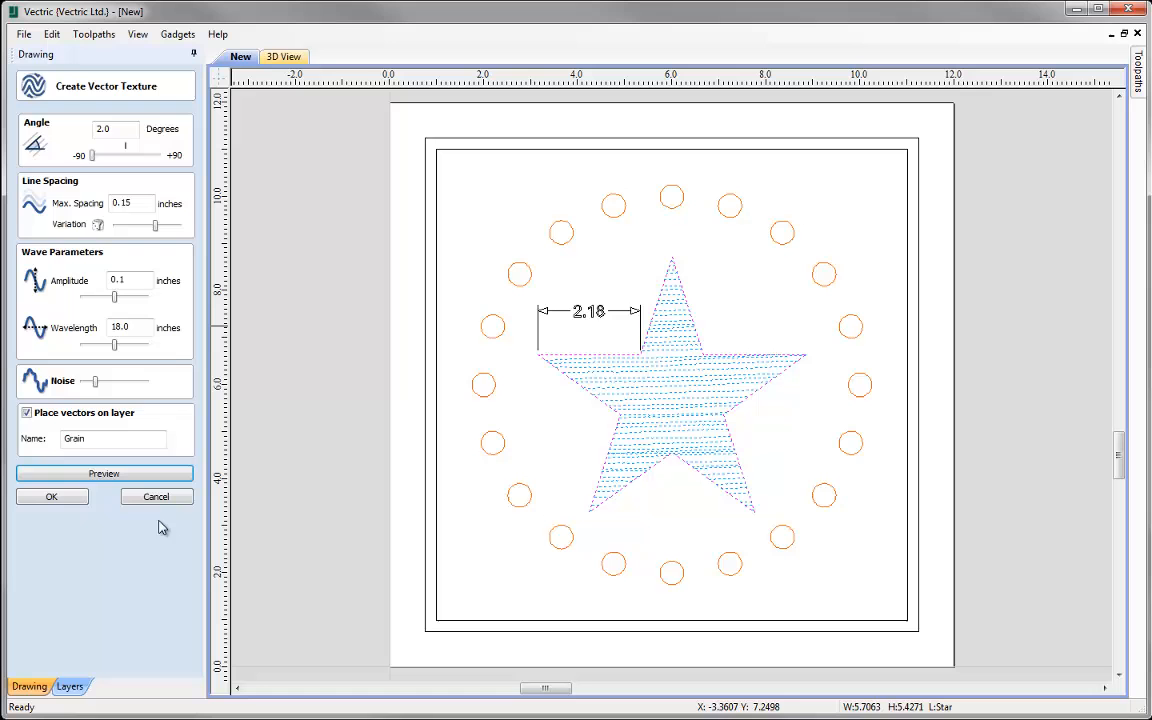
left_click(60, 497)
Check what the Grain layer holds by turning its visibility off and on again
left_click(165, 191)
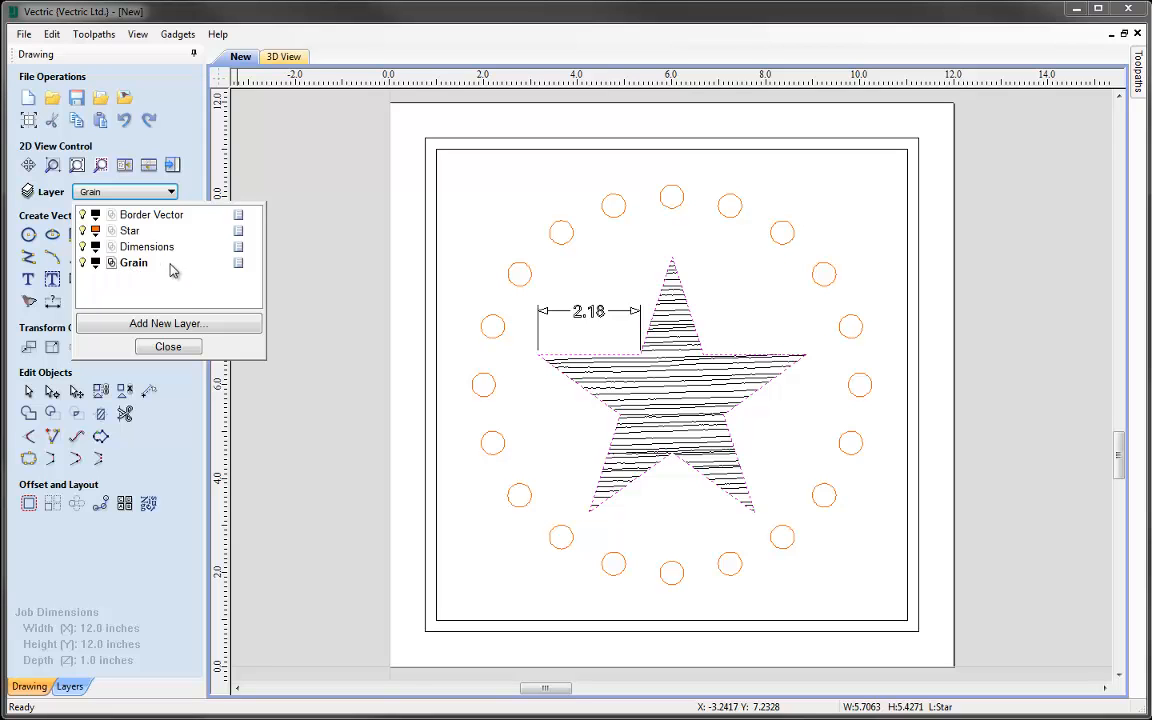
left_click(84, 263)
left_click(84, 263)
left_click(172, 345)
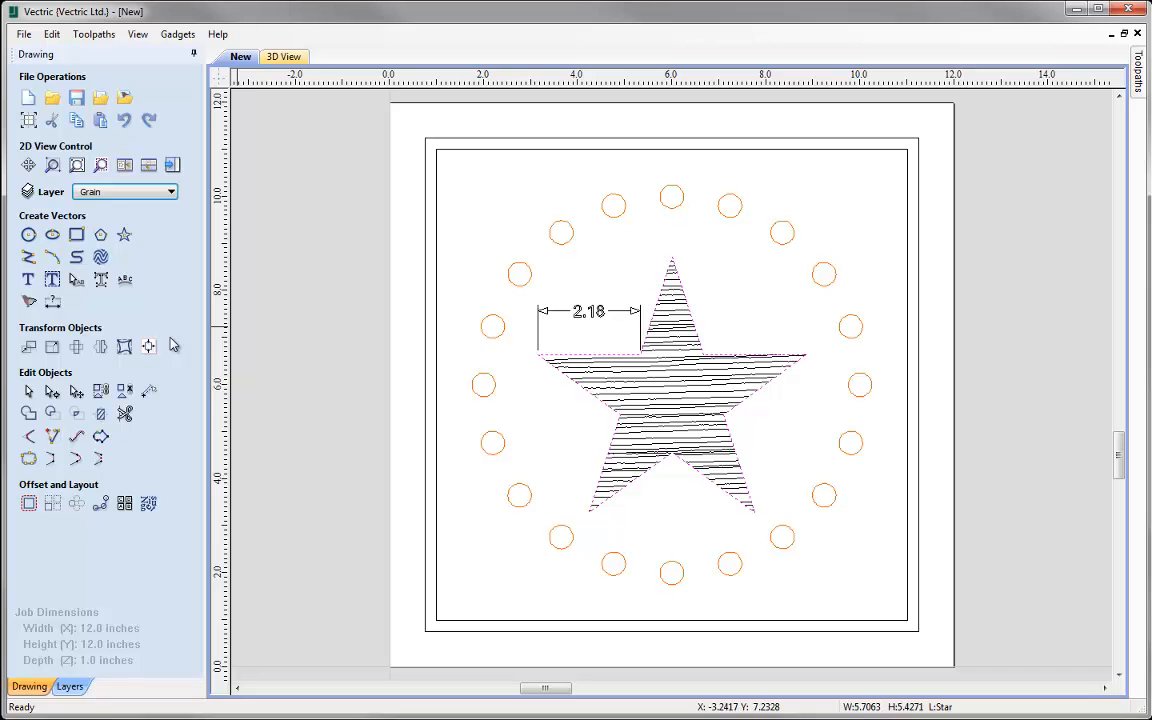
Import the bitmap Coffee-Mug.JPG into the drawing
left_click(124, 98)
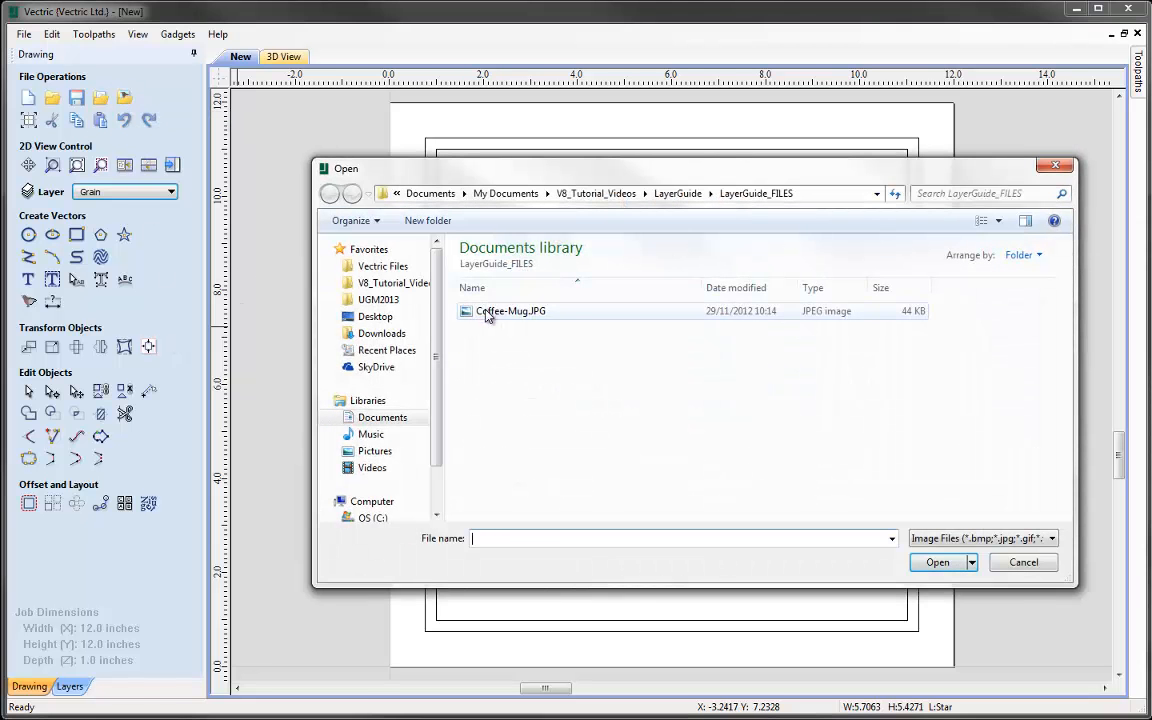
left_click(488, 312)
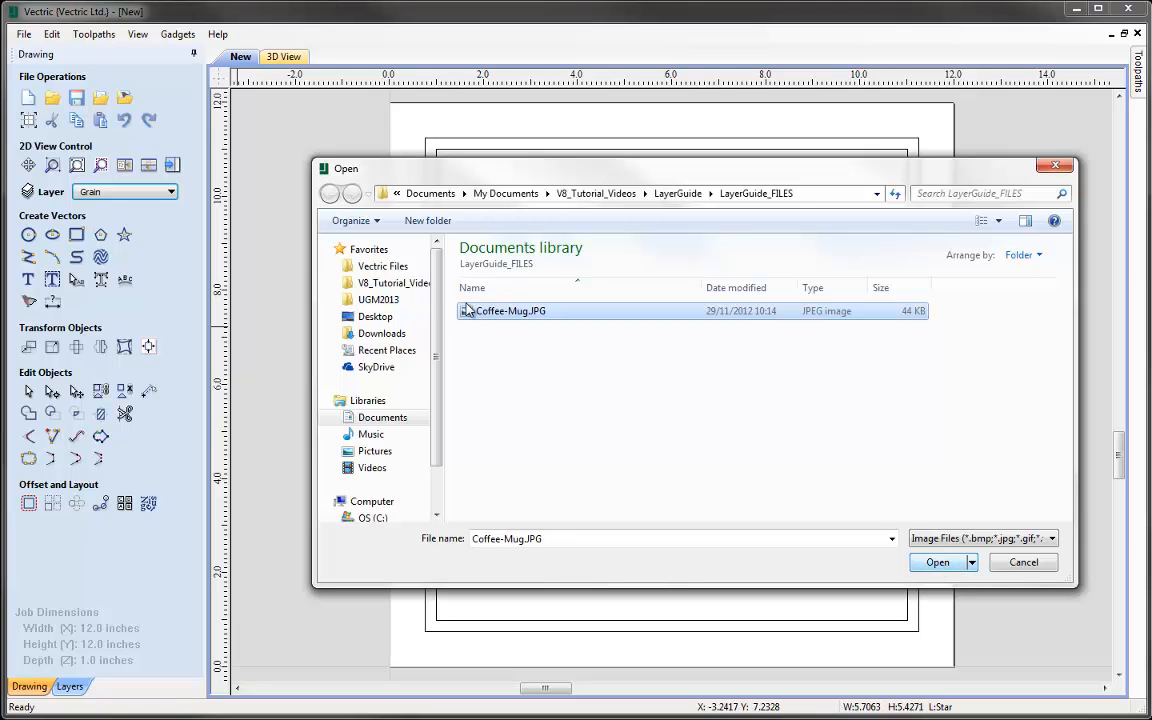
left_click(940, 562)
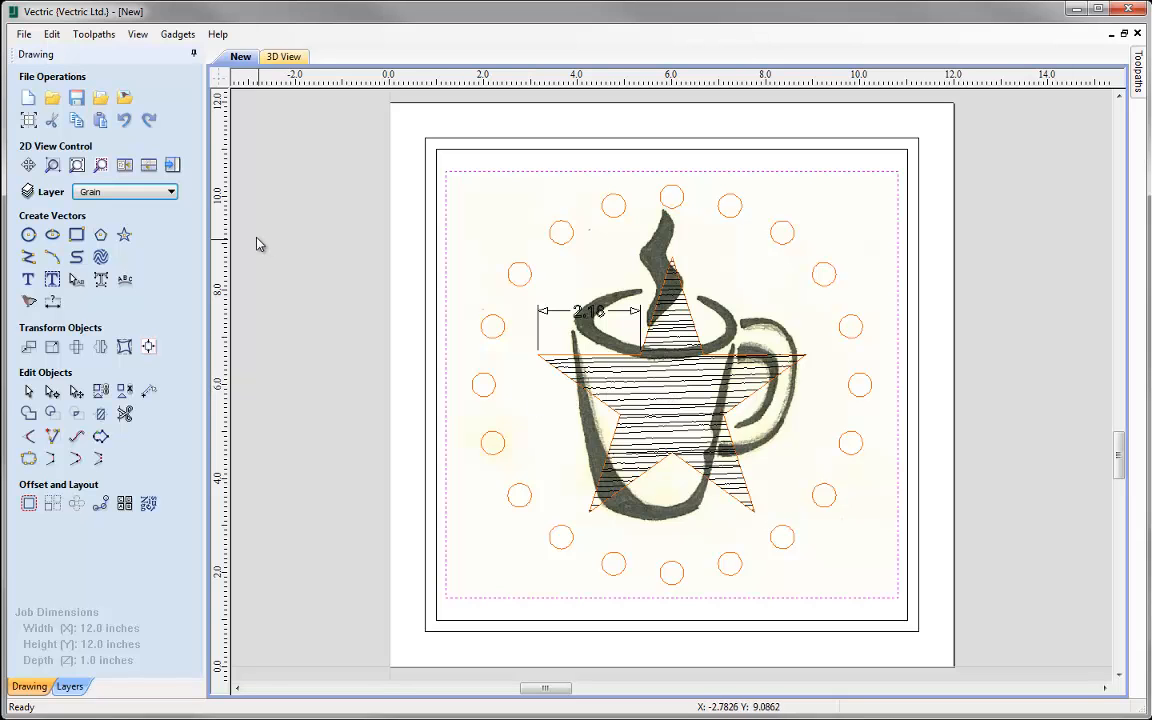
Review the layer list and turn the Bitmap Layer, Grain and Dimensions layers off and on one after another
left_click(171, 191)
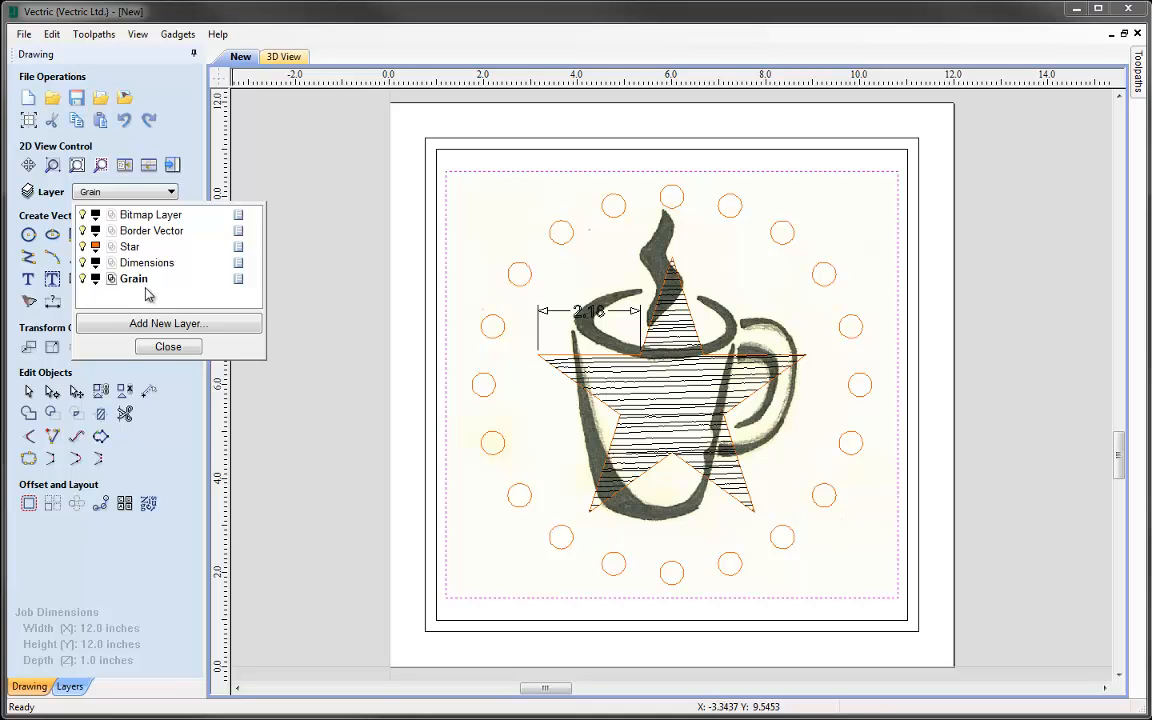
left_click(166, 345)
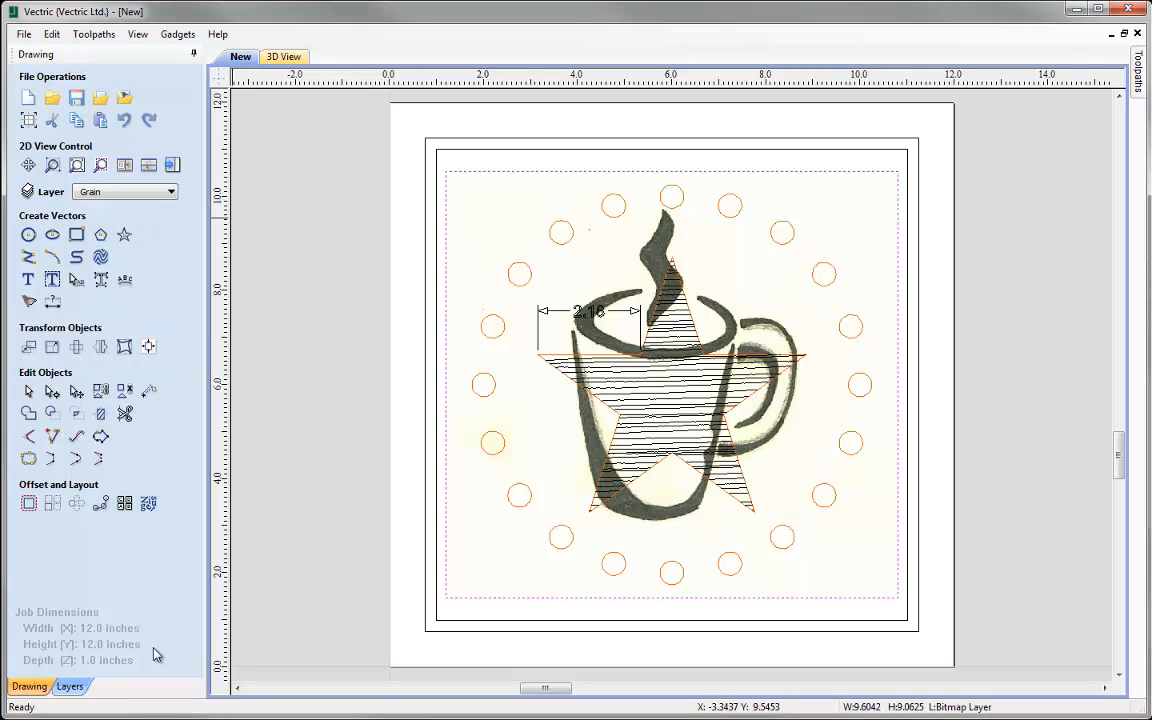
left_click(69, 686)
left_click(20, 106)
left_click(20, 106)
left_click(20, 106)
left_click(20, 106)
left_click(20, 170)
left_click(20, 170)
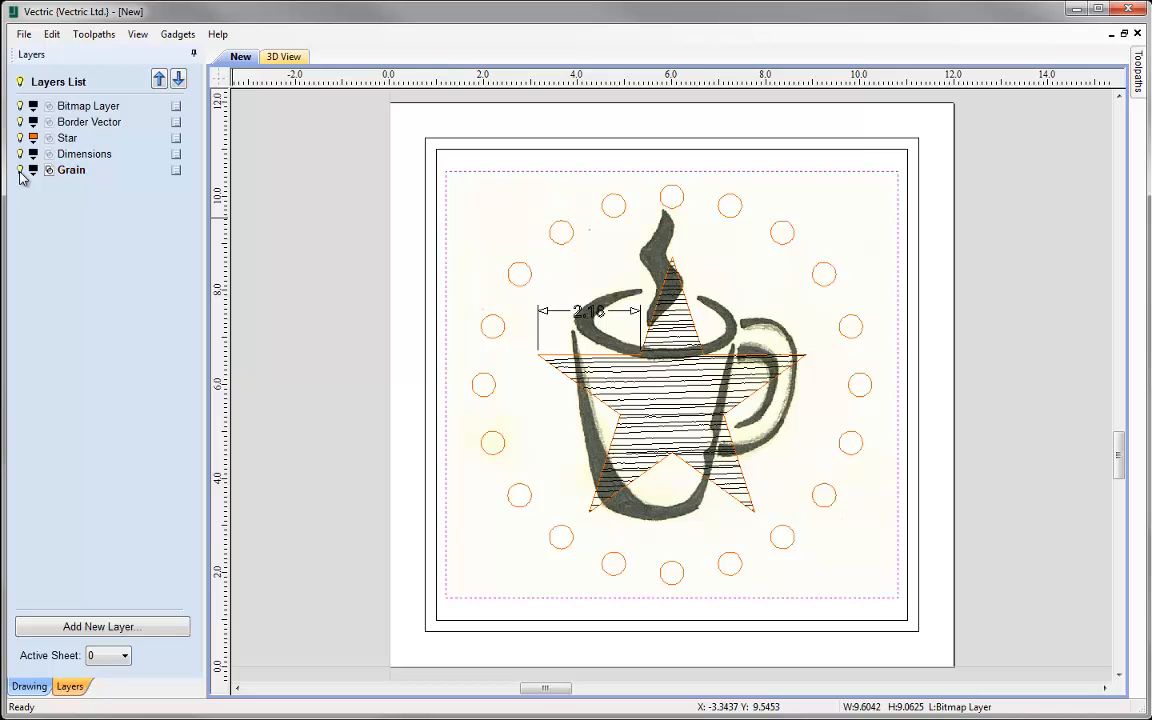
left_click(20, 154)
left_click(20, 154)
Close the current drawing without saving and create a new 12 x 12 inch job with a depth of 1.0 inch
left_click(22, 34)
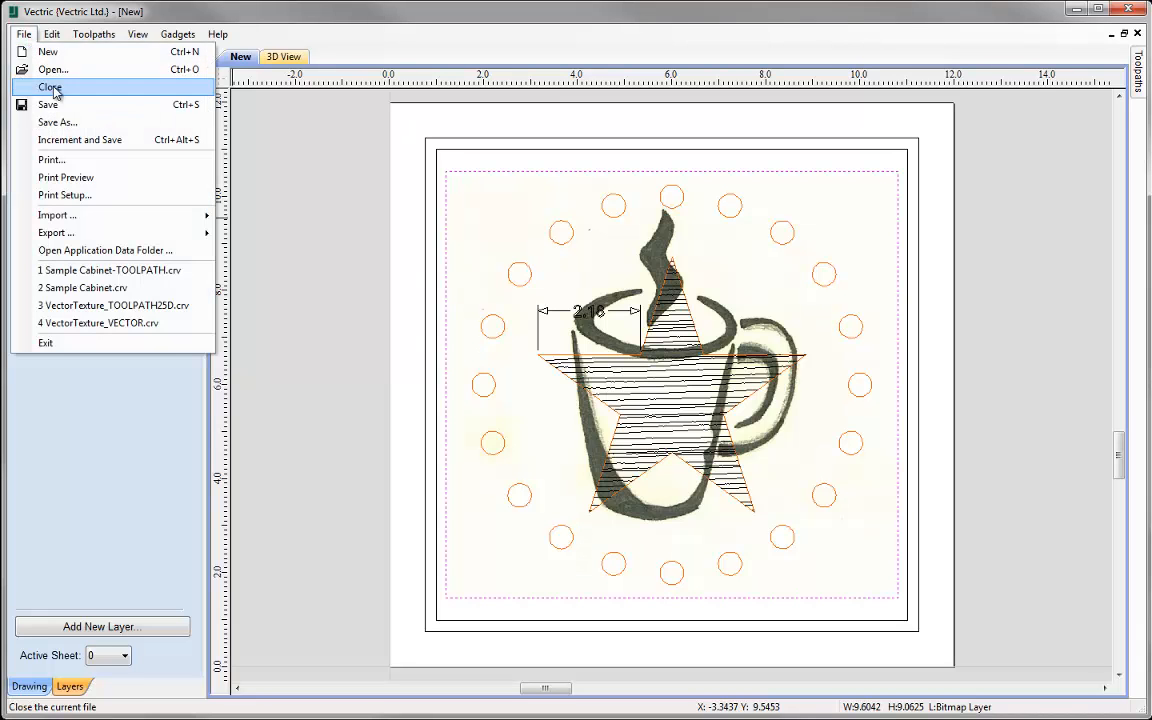
left_click(50, 87)
left_click(583, 405)
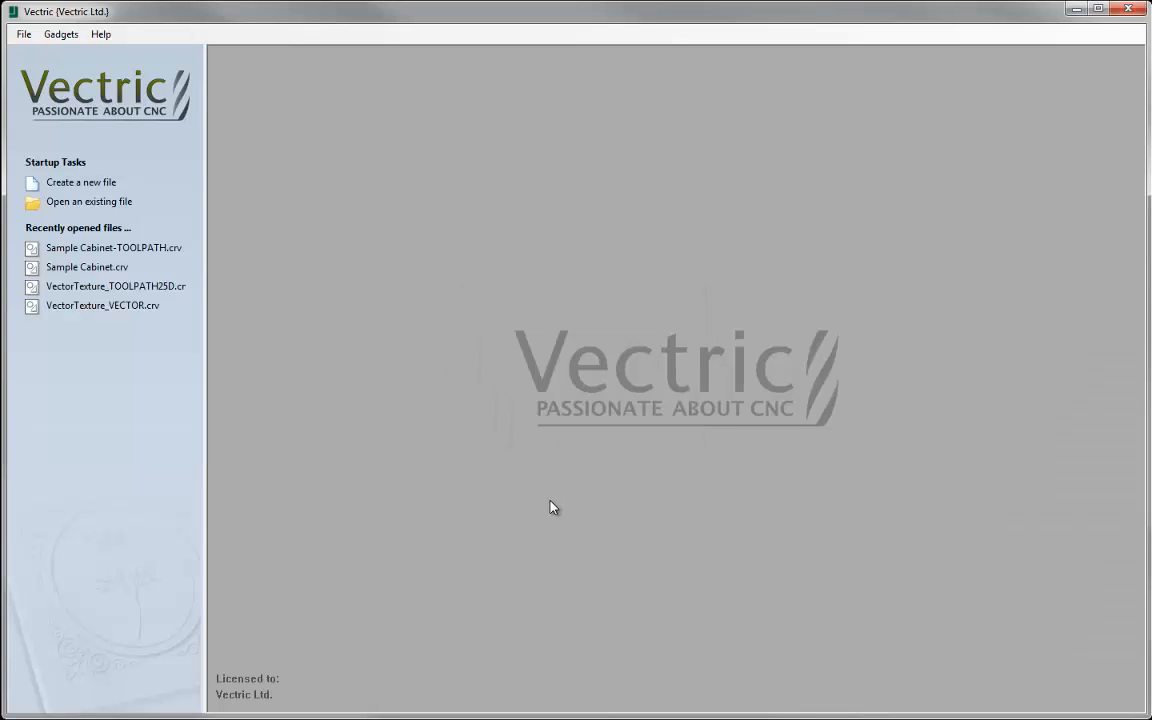
left_click(80, 182)
left_click(69, 365)
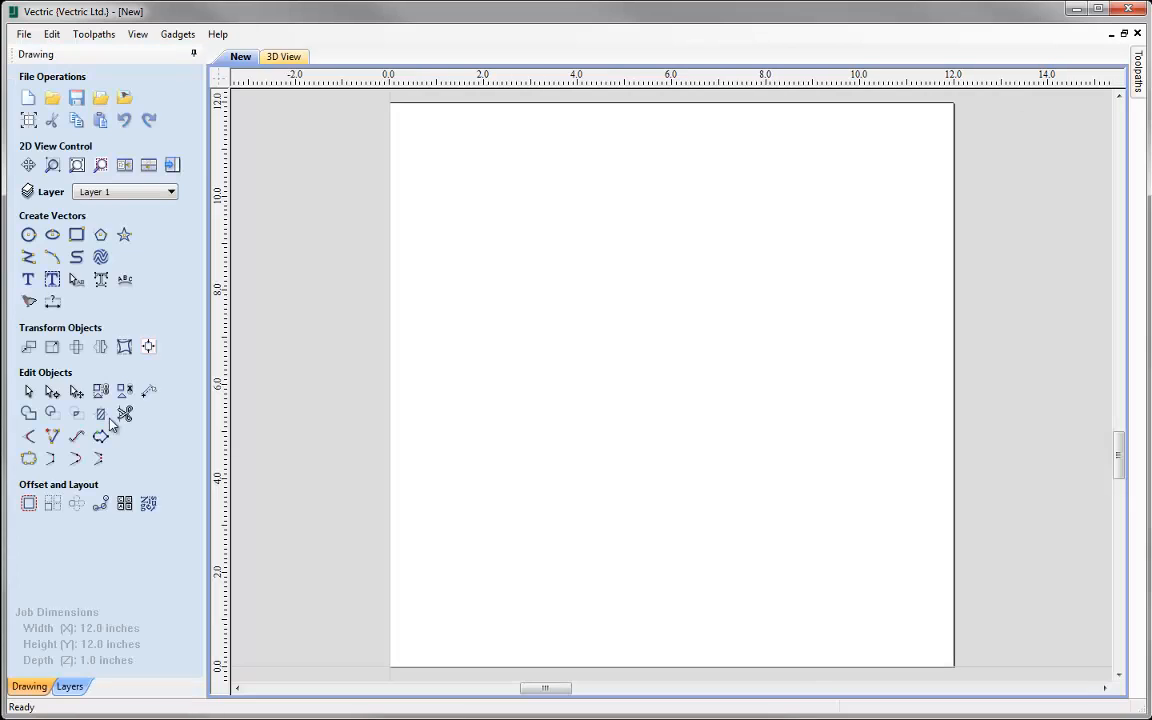
Import the vector file Old_Widget_Vector.dxf into the drawing
left_click(100, 97)
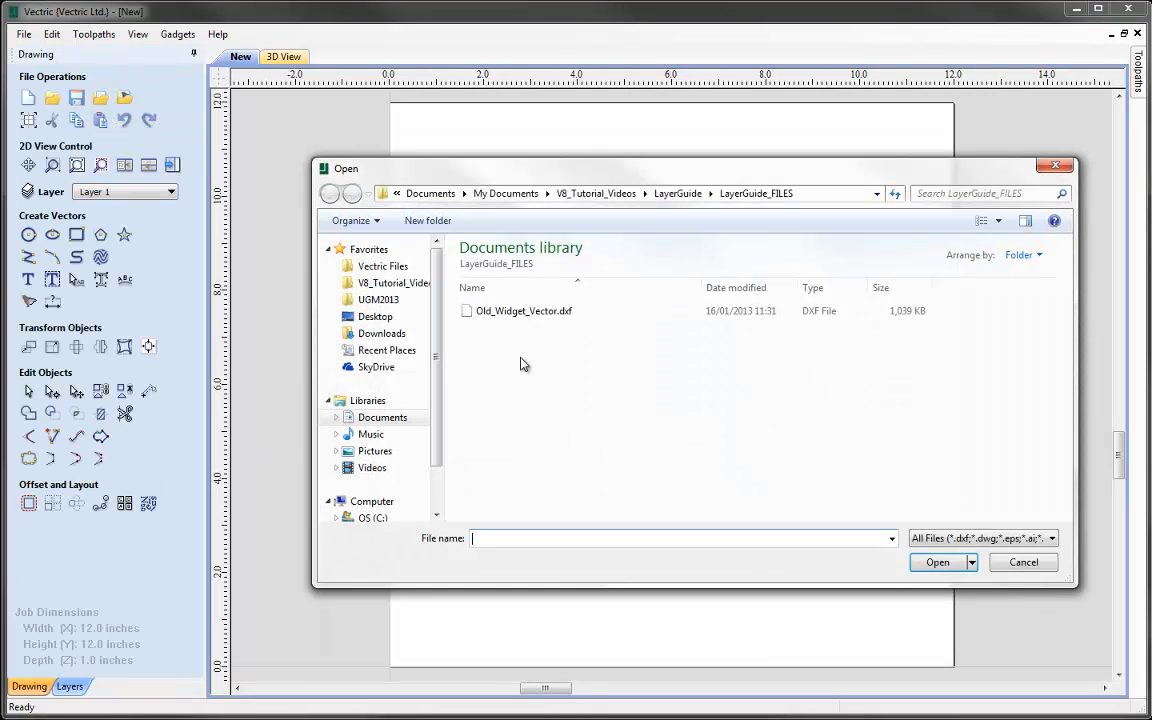
left_click(522, 311)
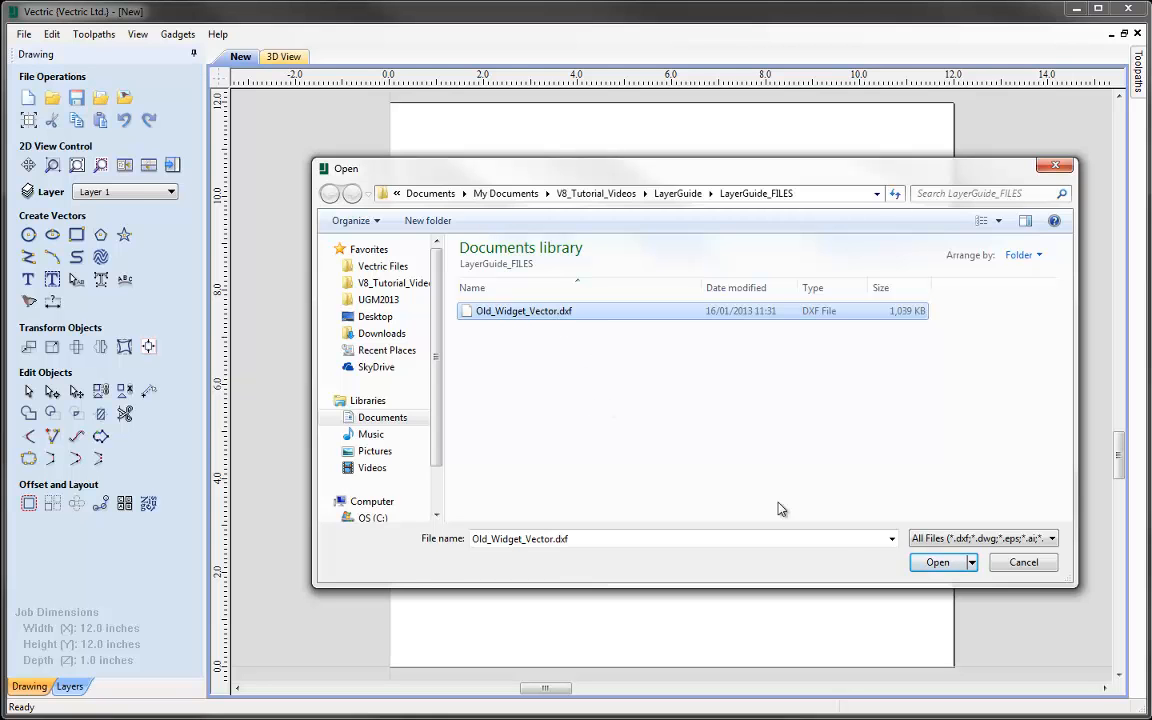
left_click(937, 562)
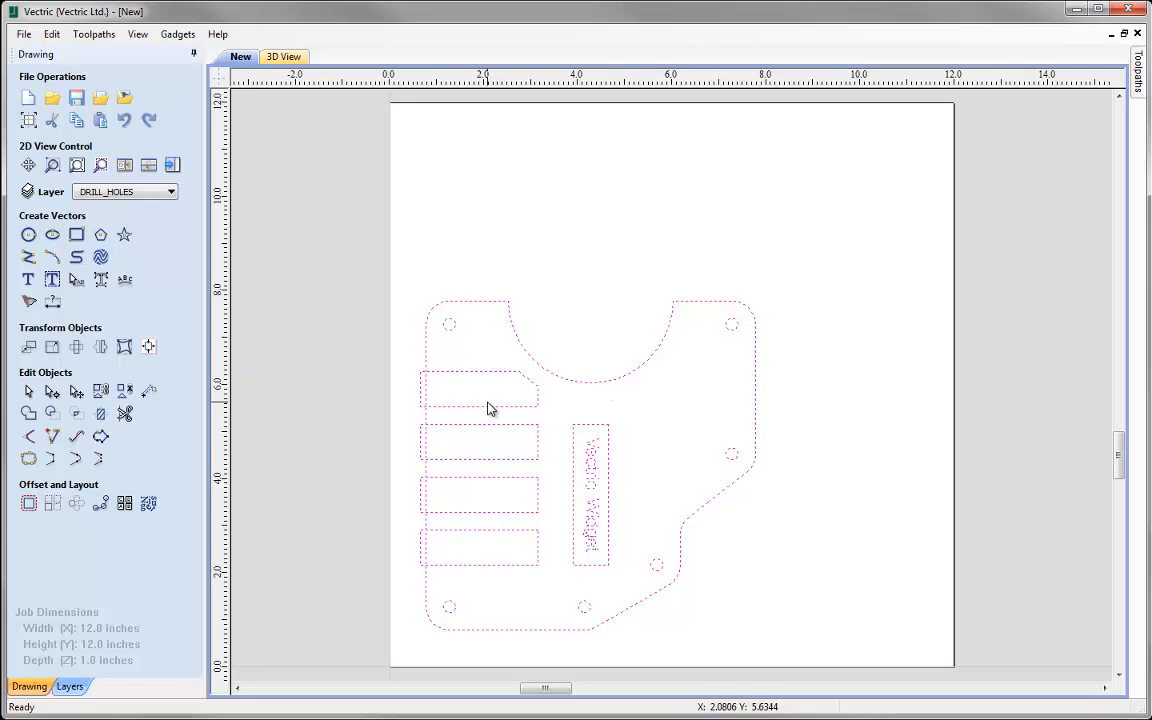
Check the imported vectors' layers by hiding and showing OUTLINE_SHAPE, the recess rectangles, SINGLE_LINE_TEXT and DRILL_HOLES one after another
left_click(68, 689)
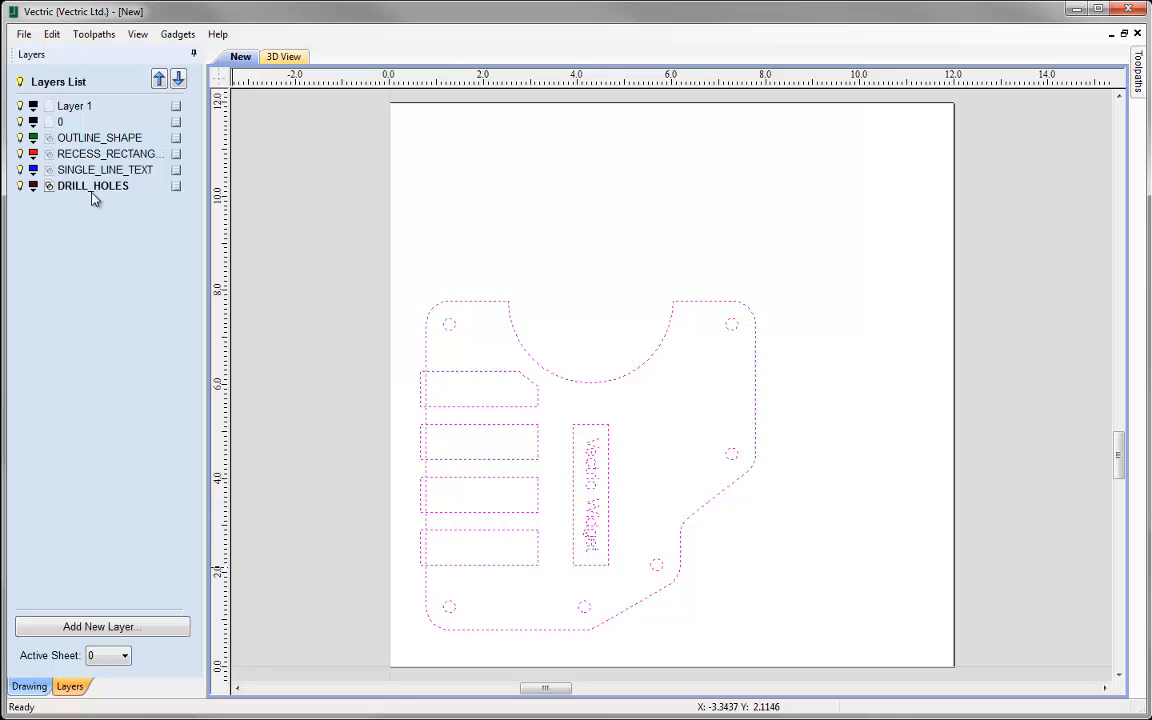
left_click(347, 237)
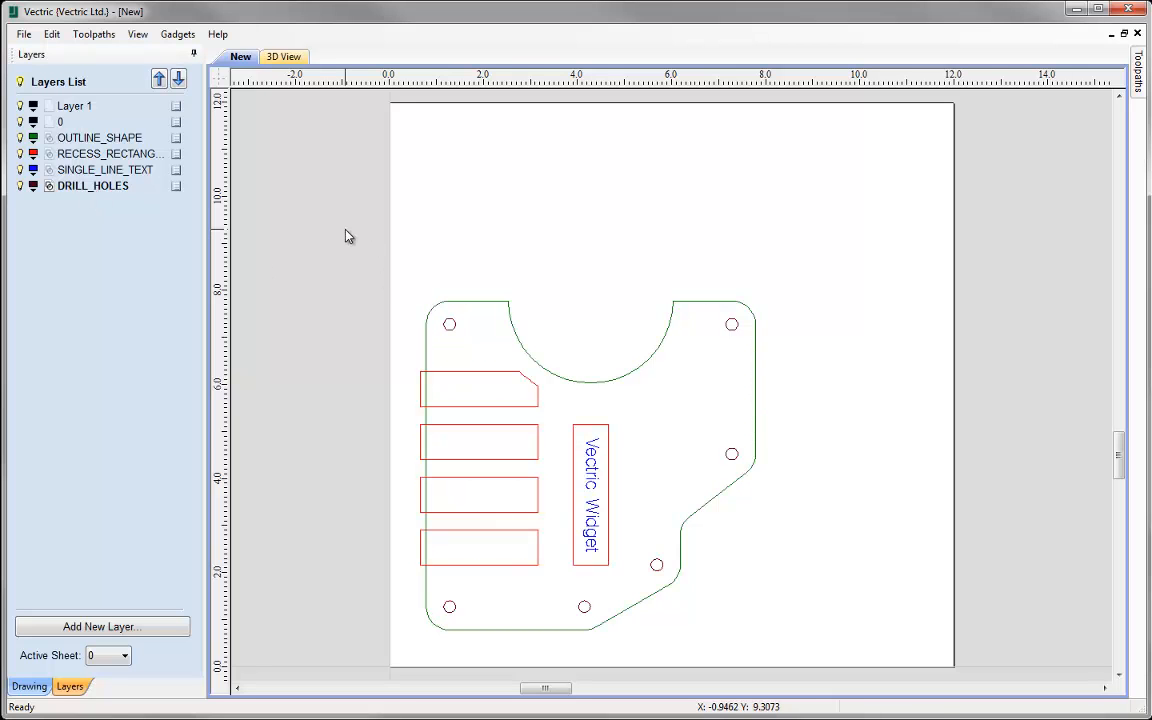
left_click(20, 138)
left_click(20, 138)
left_click(20, 154)
left_click(20, 154)
left_click(20, 170)
left_click(20, 170)
left_click(20, 186)
left_click(20, 186)
Hide the DRILL_HOLES, SINGLE_LINE_TEXT and recess rectangles layers, and merge the visible layers into OUTLINE_SHAPE
left_click(20, 186)
left_click(20, 170)
left_click(20, 154)
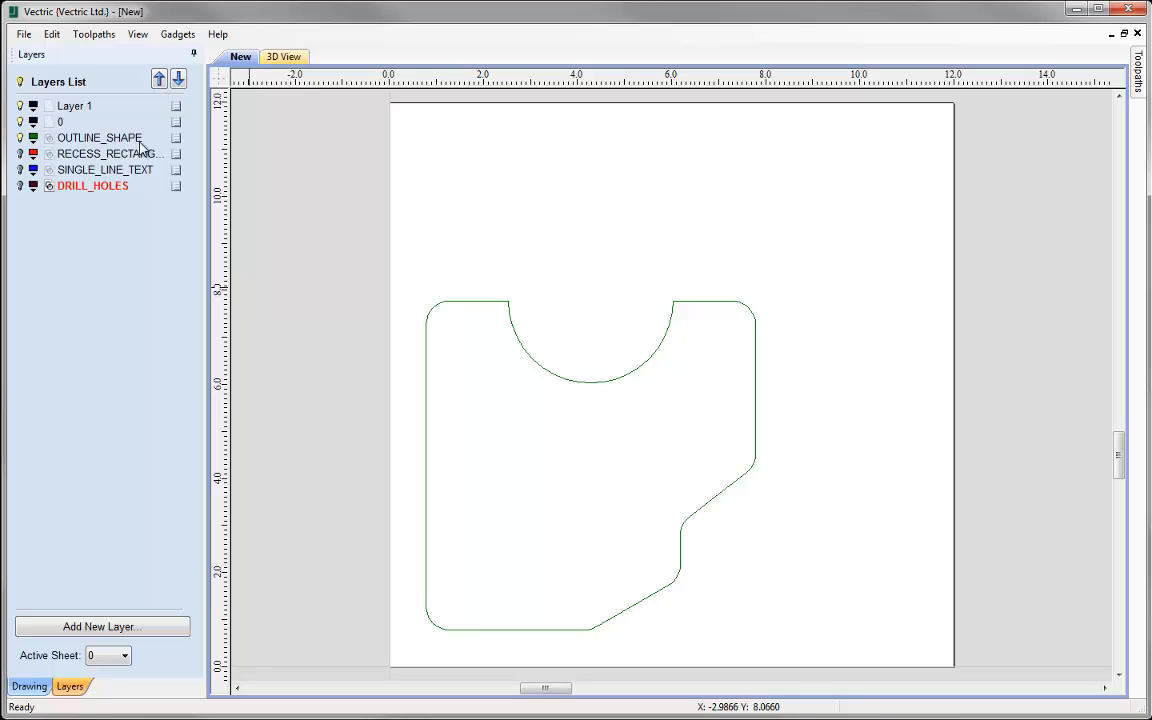
right_click(180, 142)
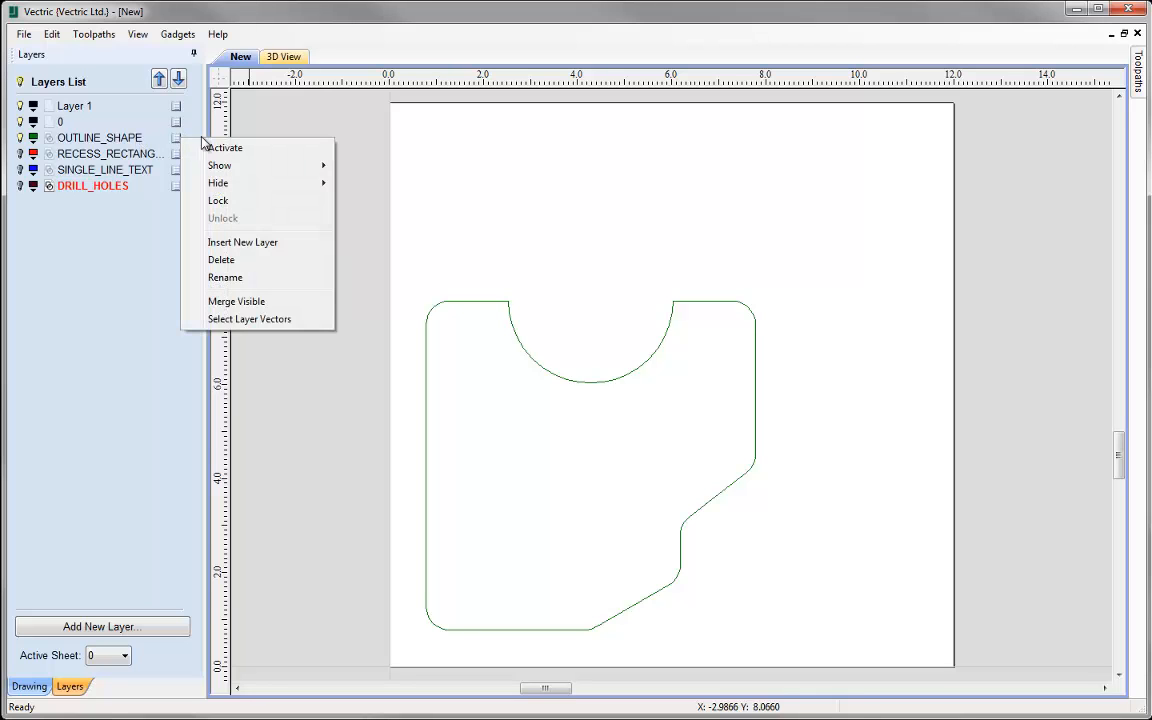
left_click(237, 302)
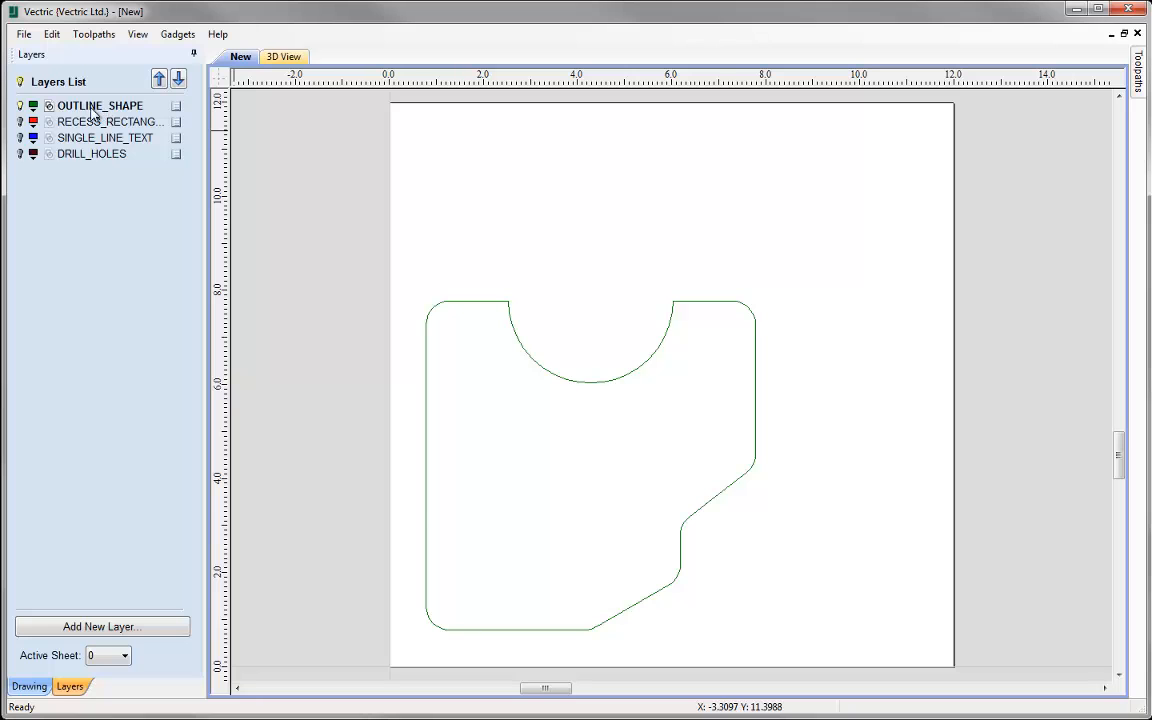
Turn the recess rectangles, SINGLE_LINE_TEXT and DRILL_HOLES layers back on
left_click(19, 121)
left_click(19, 137)
left_click(19, 153)
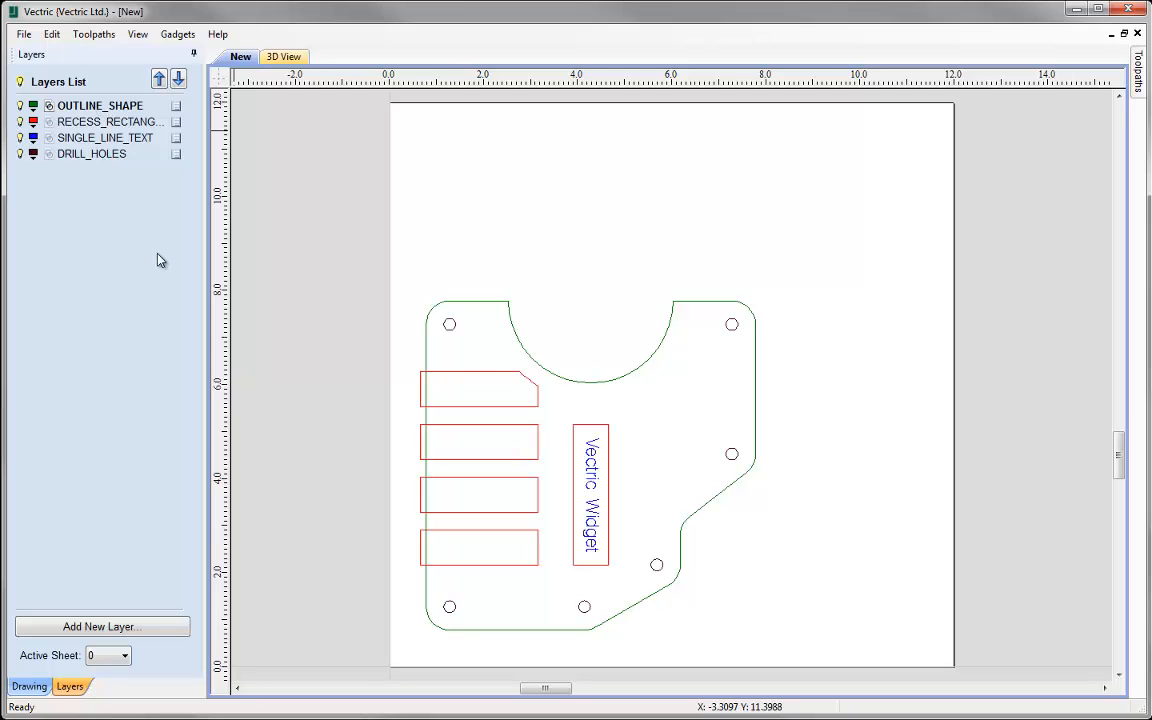